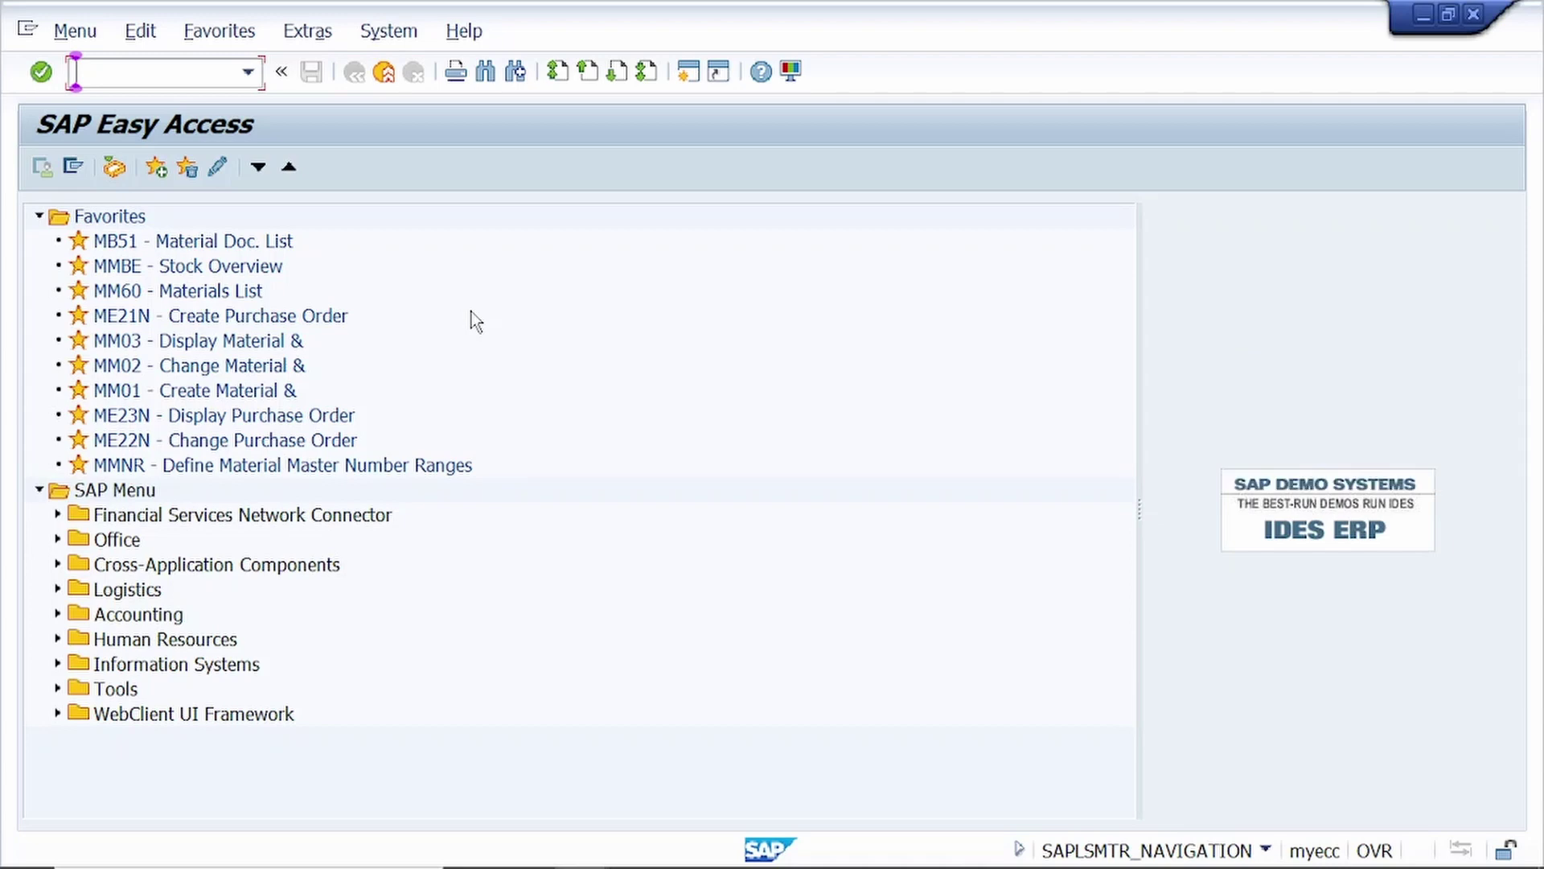
In transaction SQ03, create user group ZMM60 with the description "Material Master Report" and save it as a local object.
text(sq)
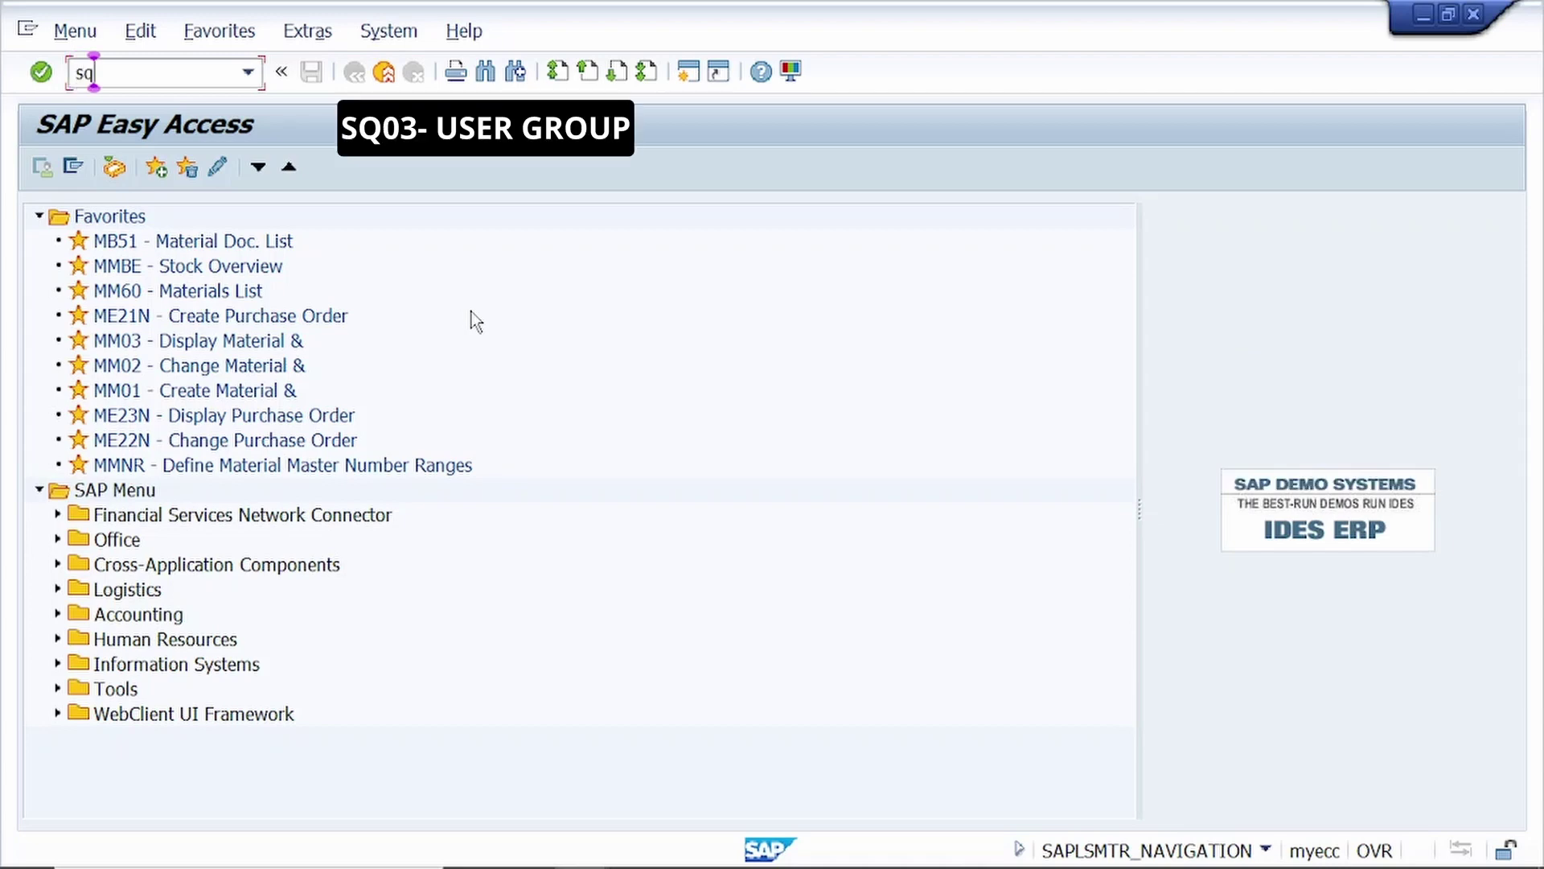
text(03)
key(Return)
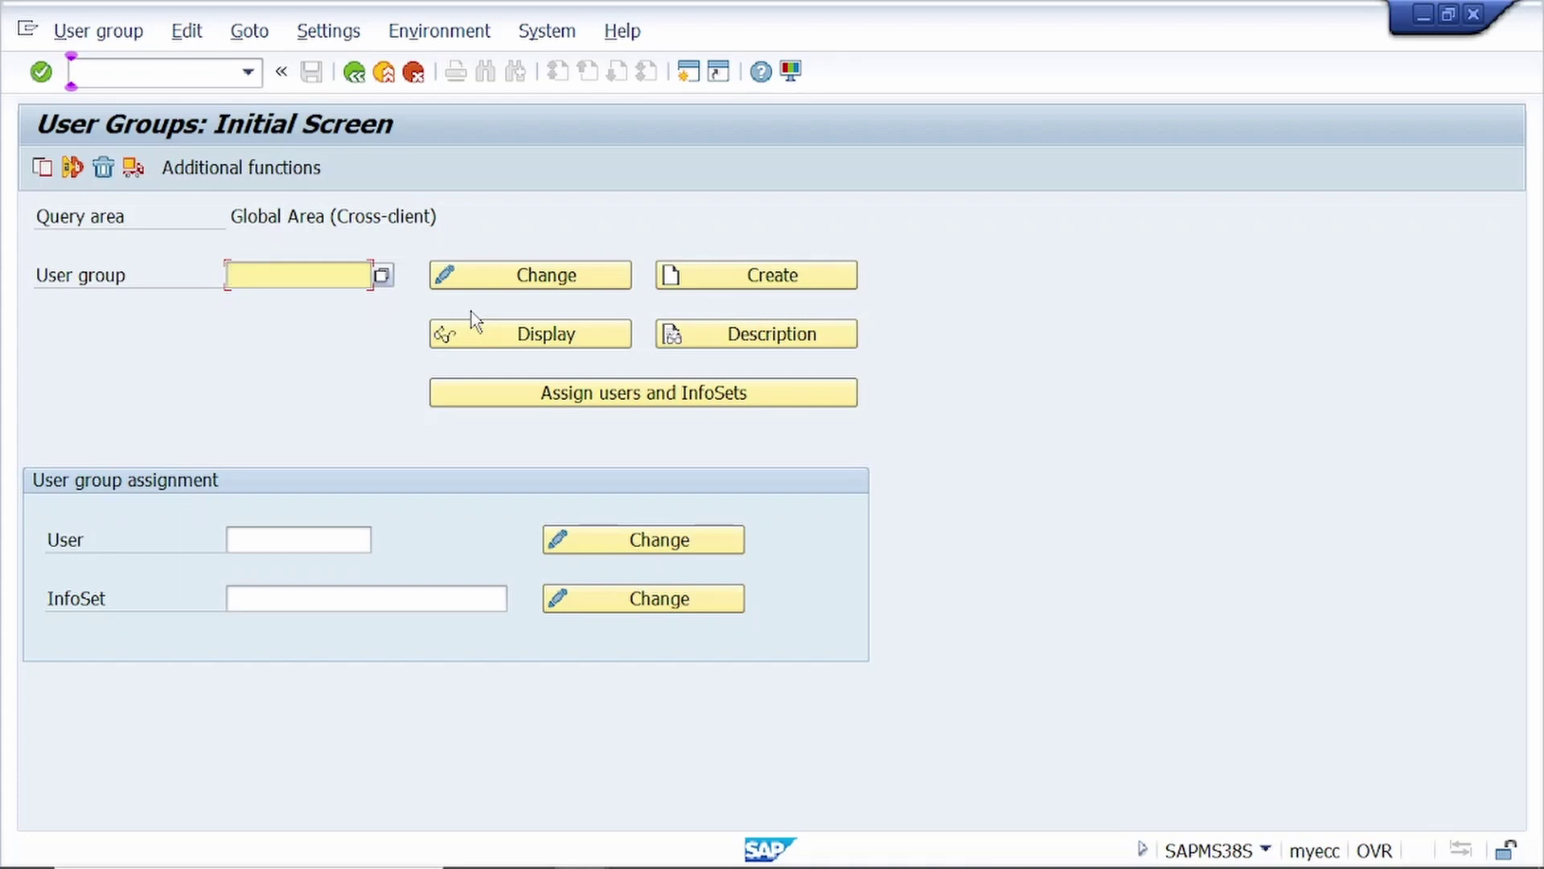
text(zmm60)
click(800, 281)
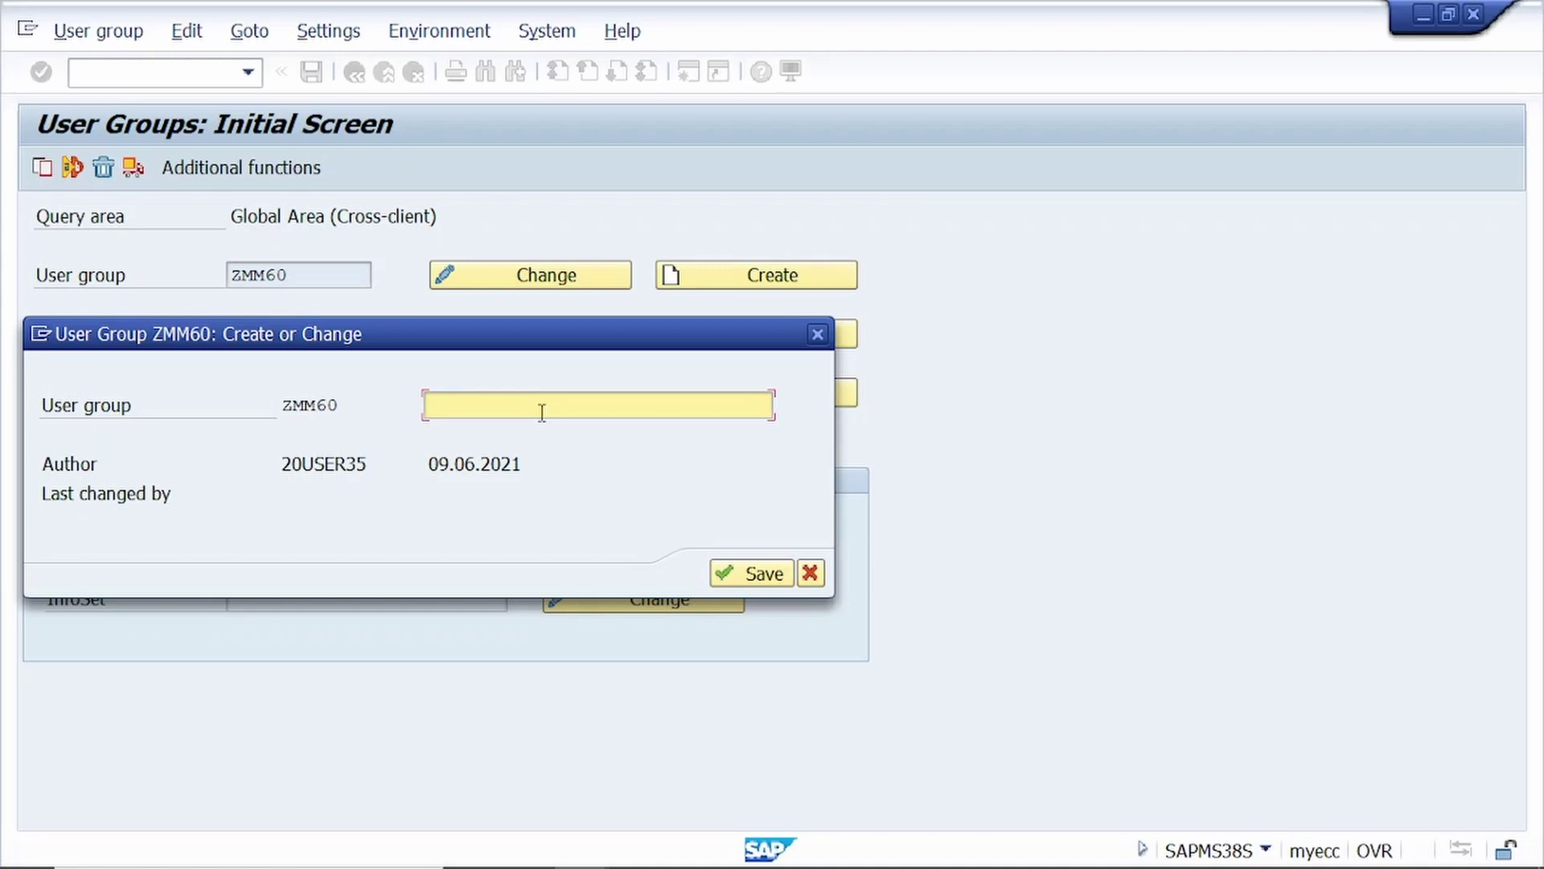
text(Material )
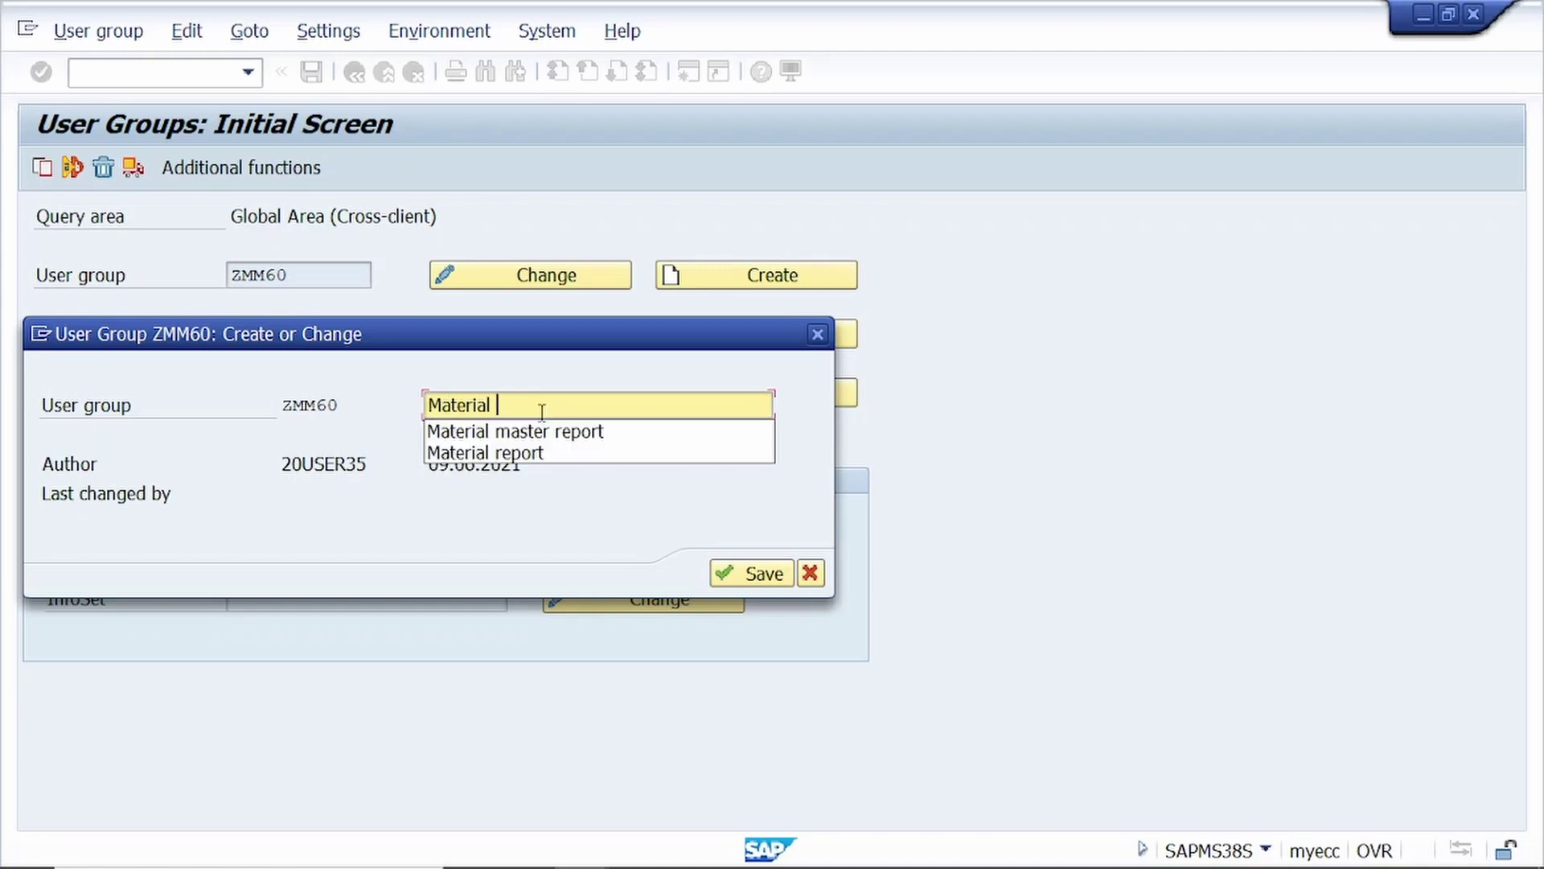
text(Master )
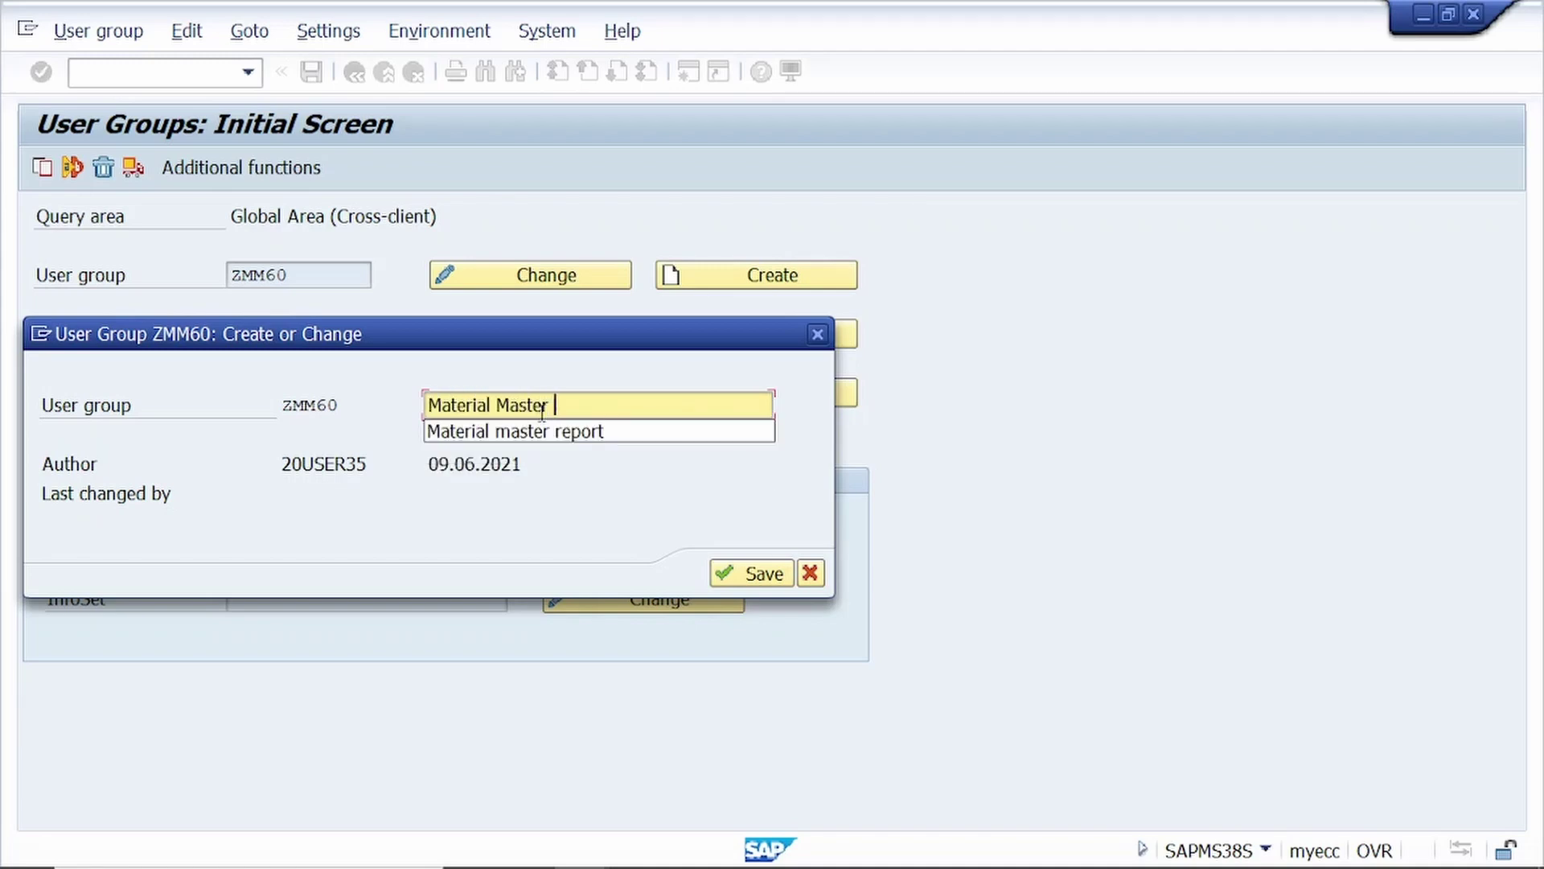
text(Report)
click(756, 576)
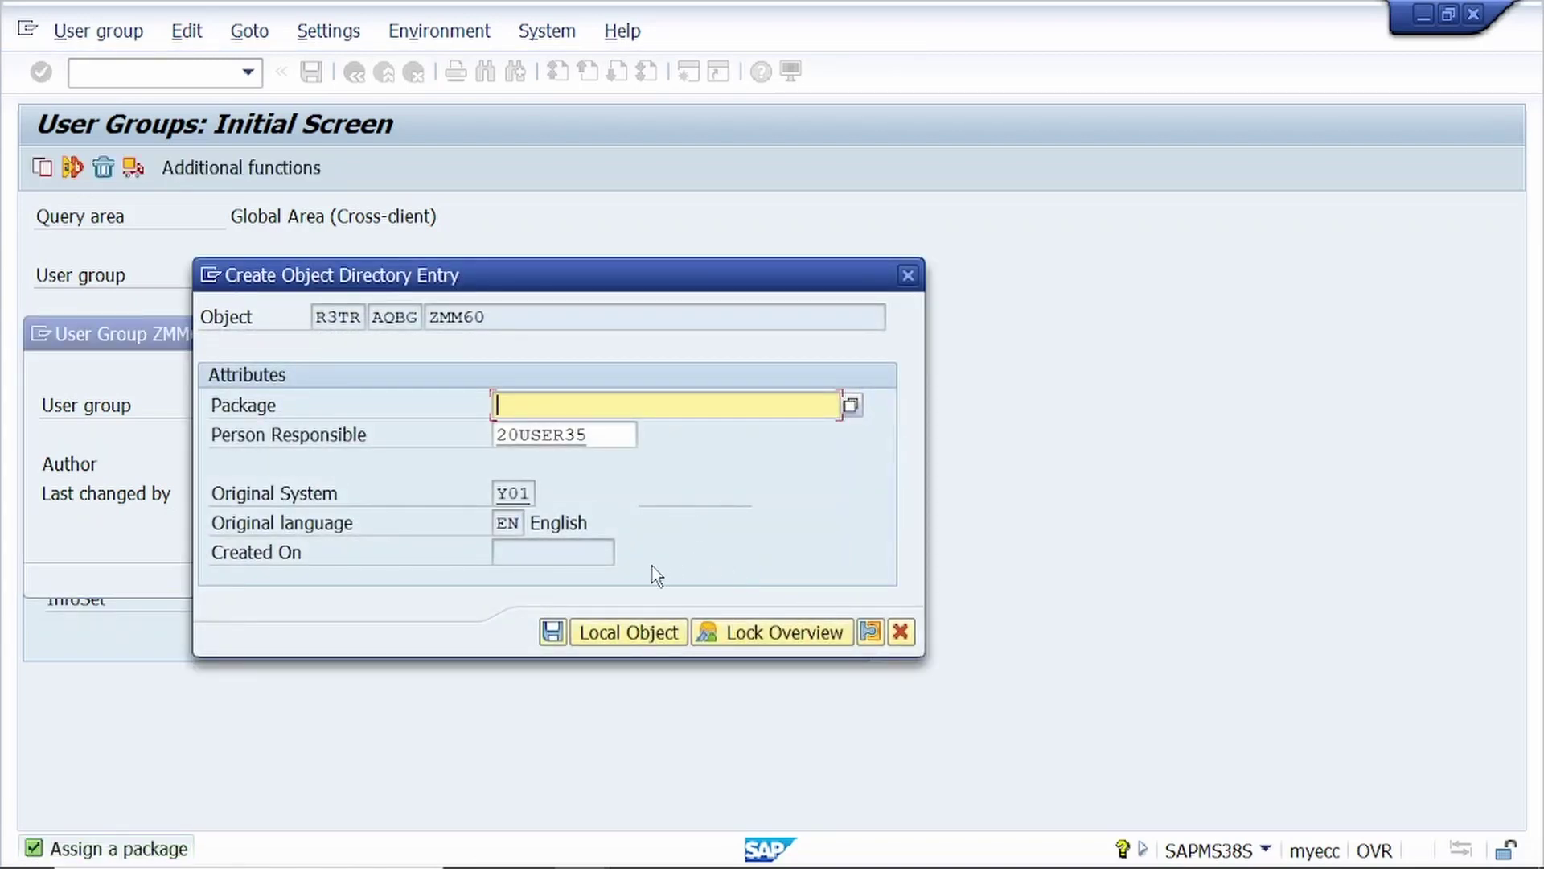
click(623, 637)
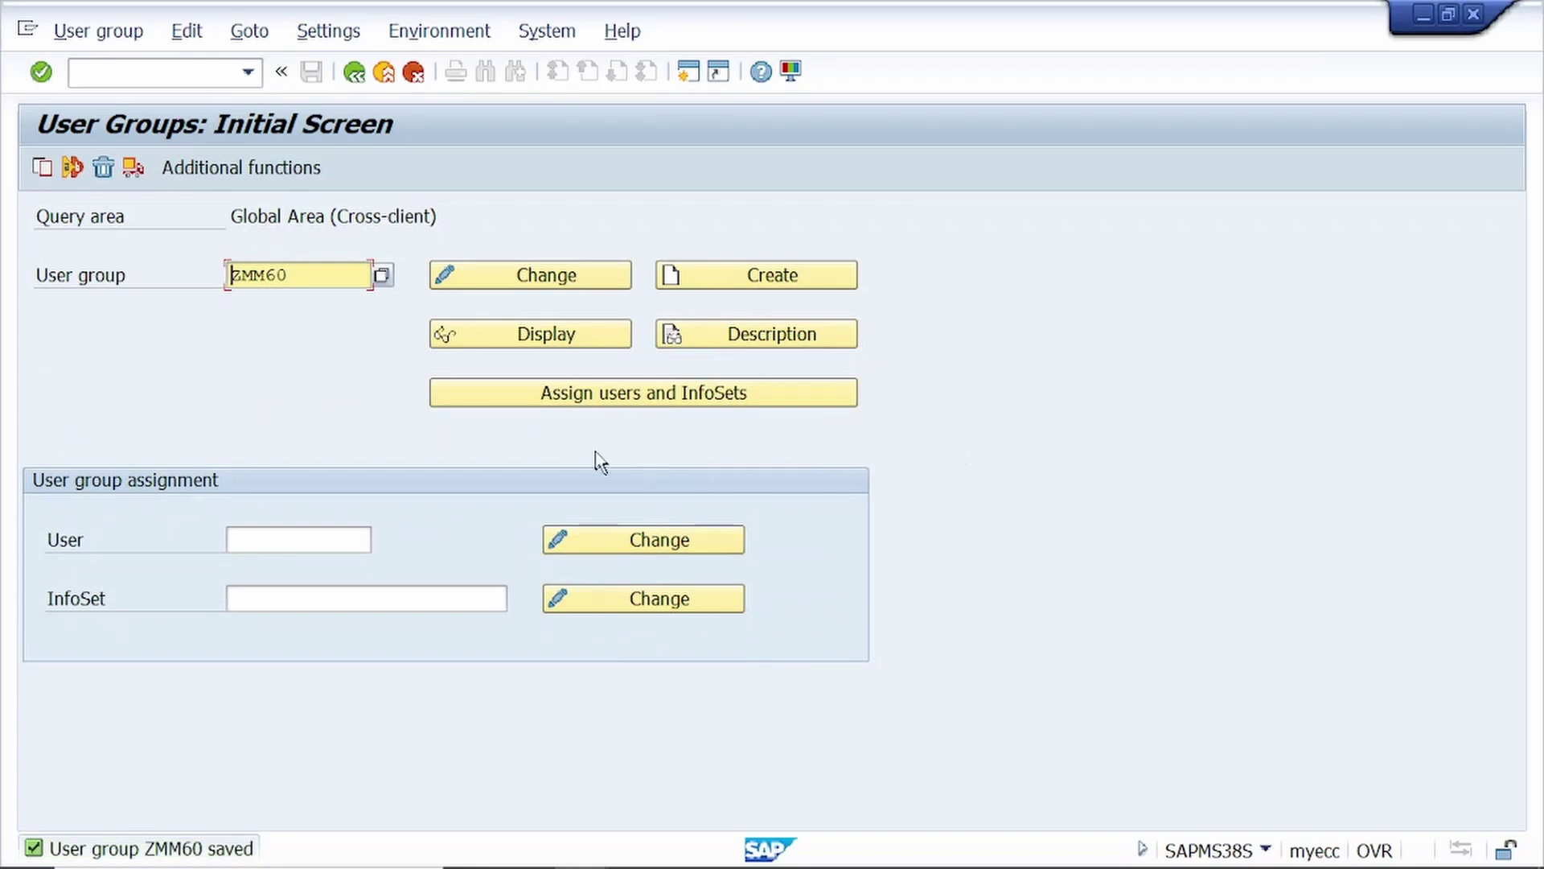
Assign the author's user ID to user group ZMM60, save the assignment and leave the user assignment screen.
click(641, 399)
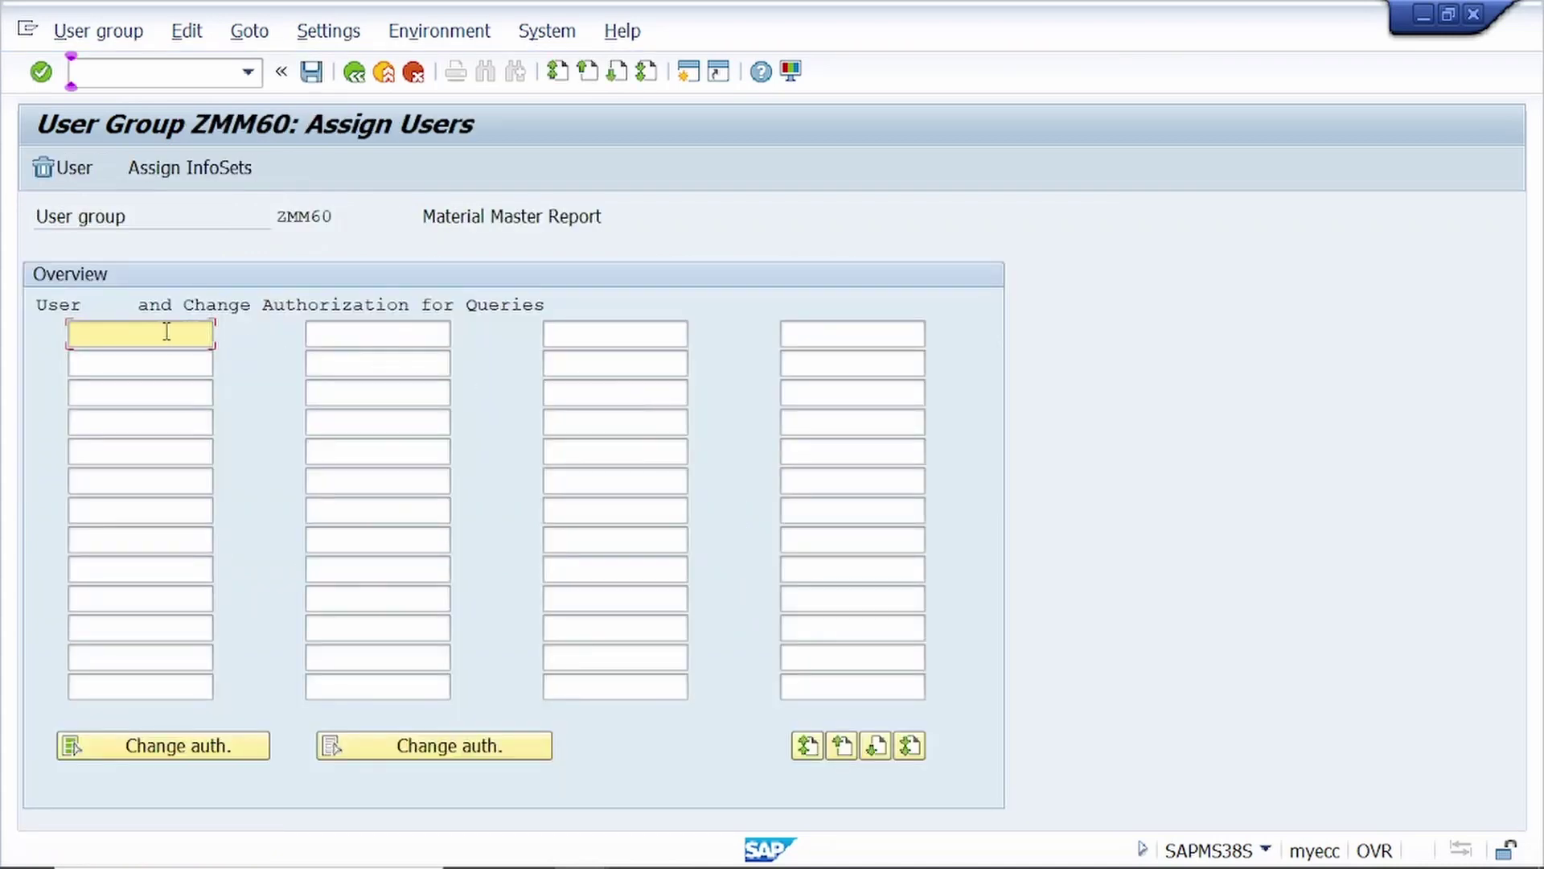
text(2)
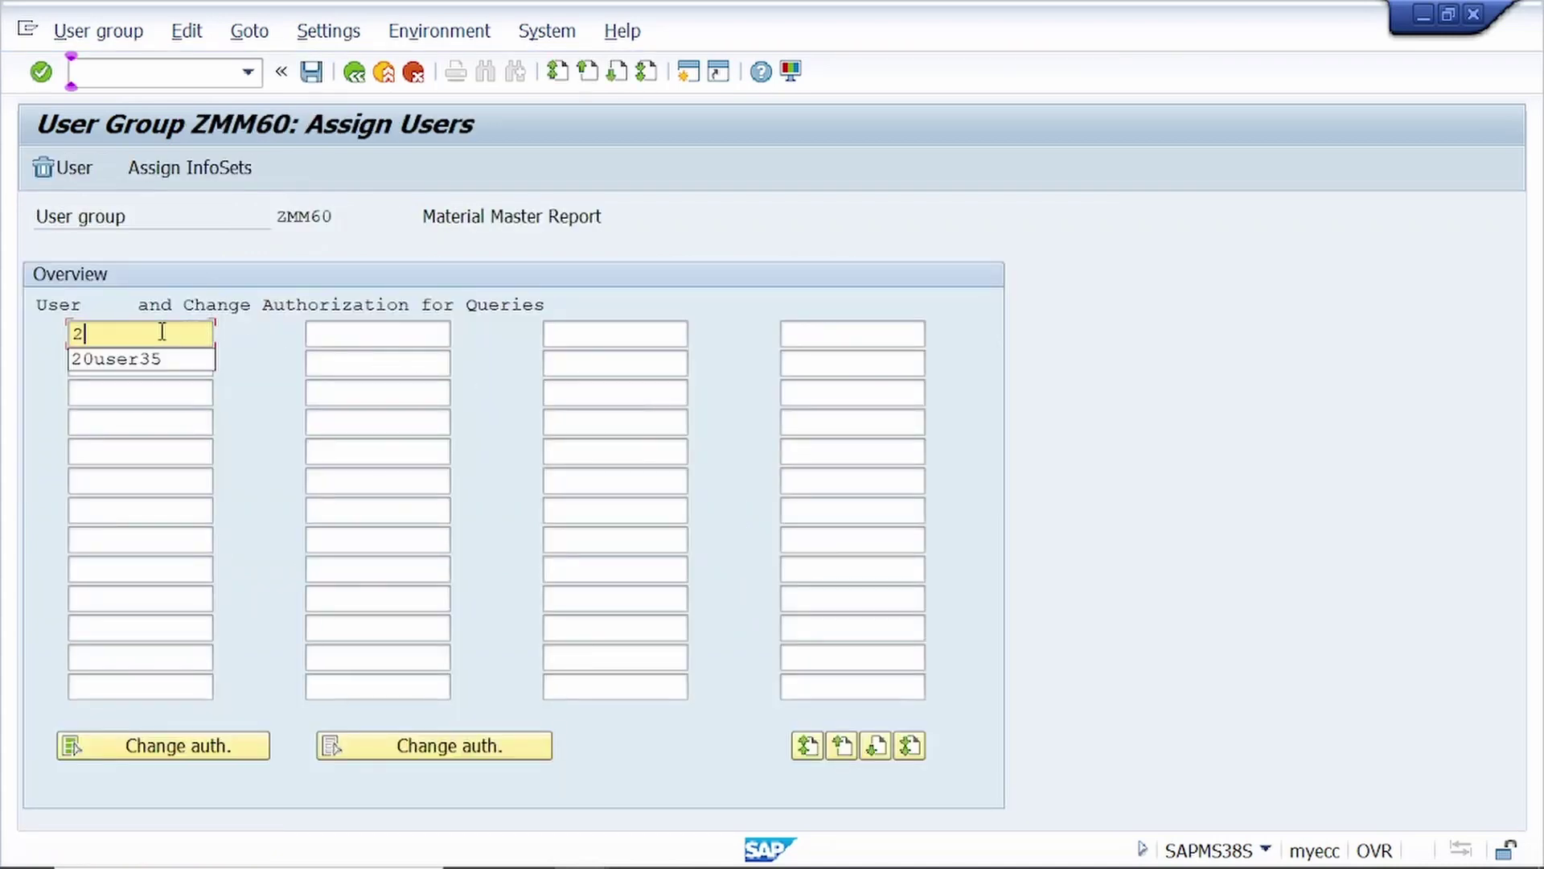
click(135, 362)
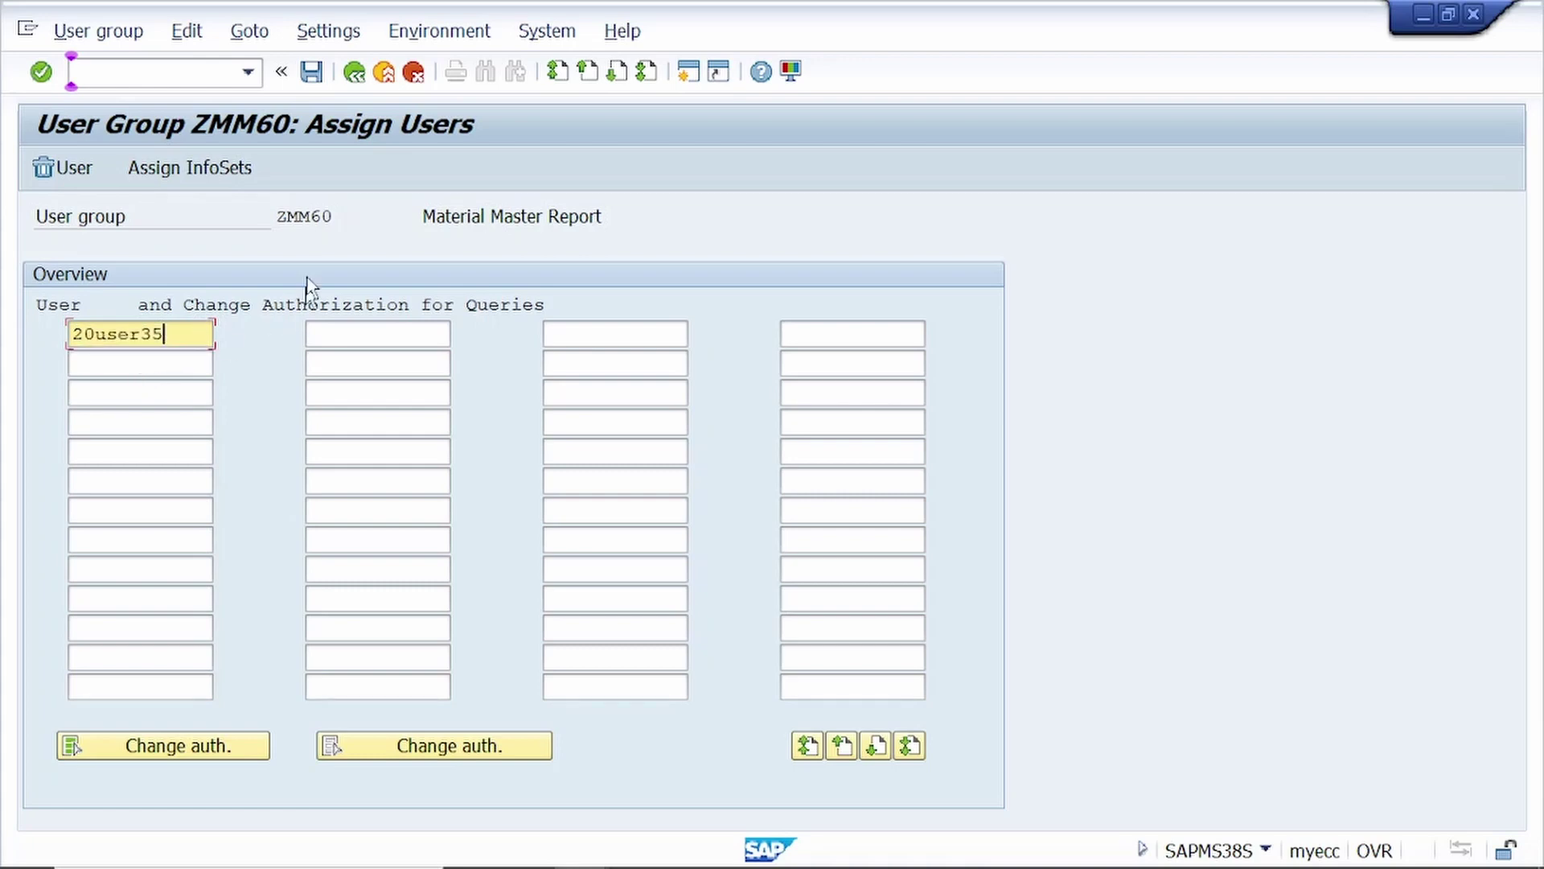
click(312, 74)
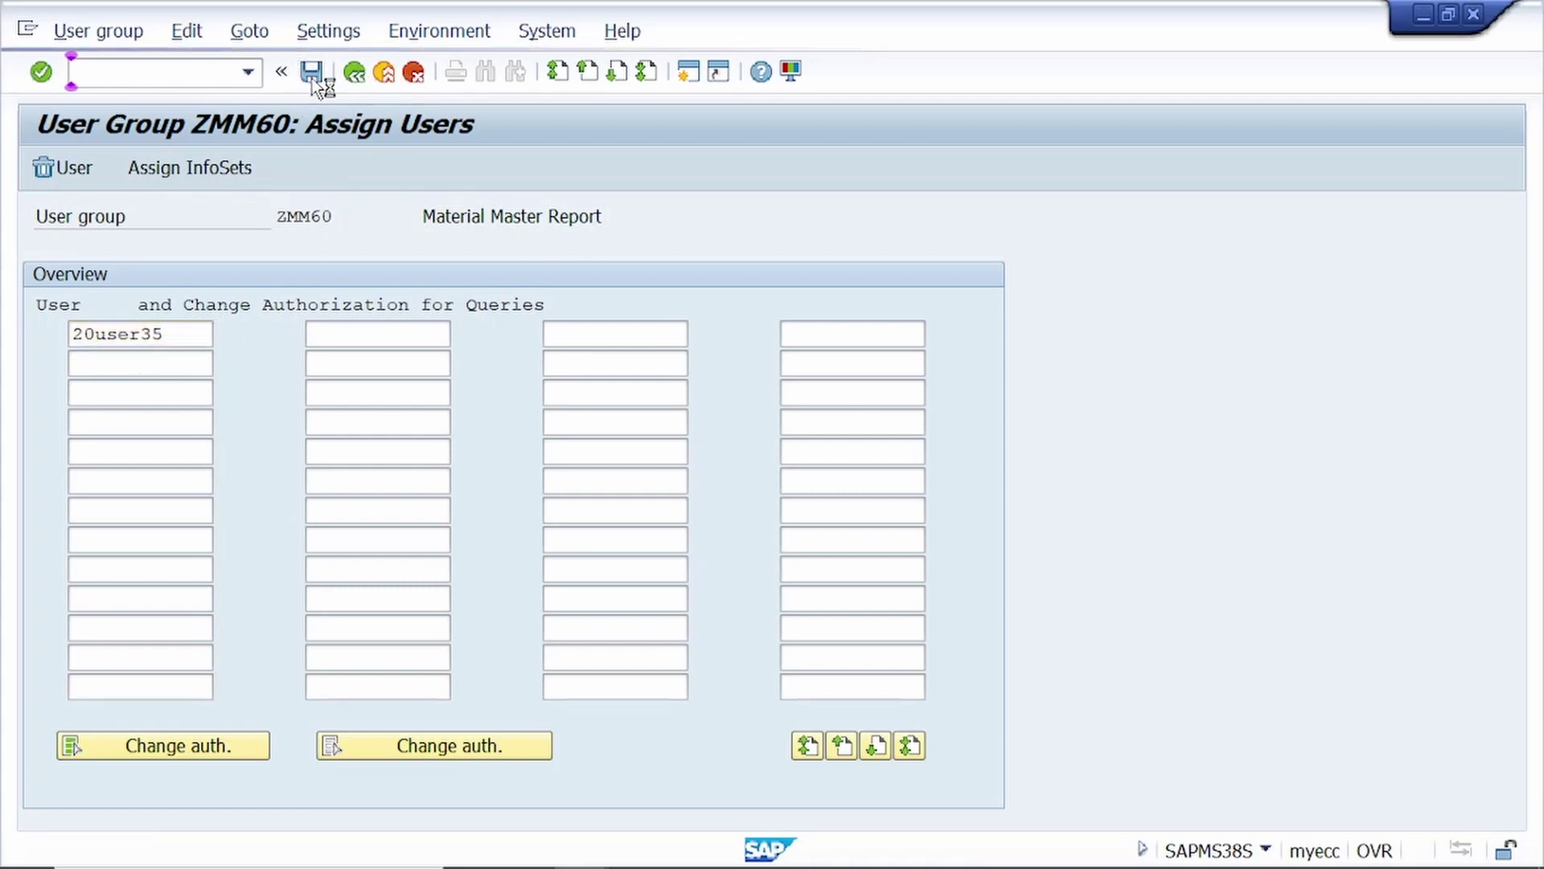
click(354, 73)
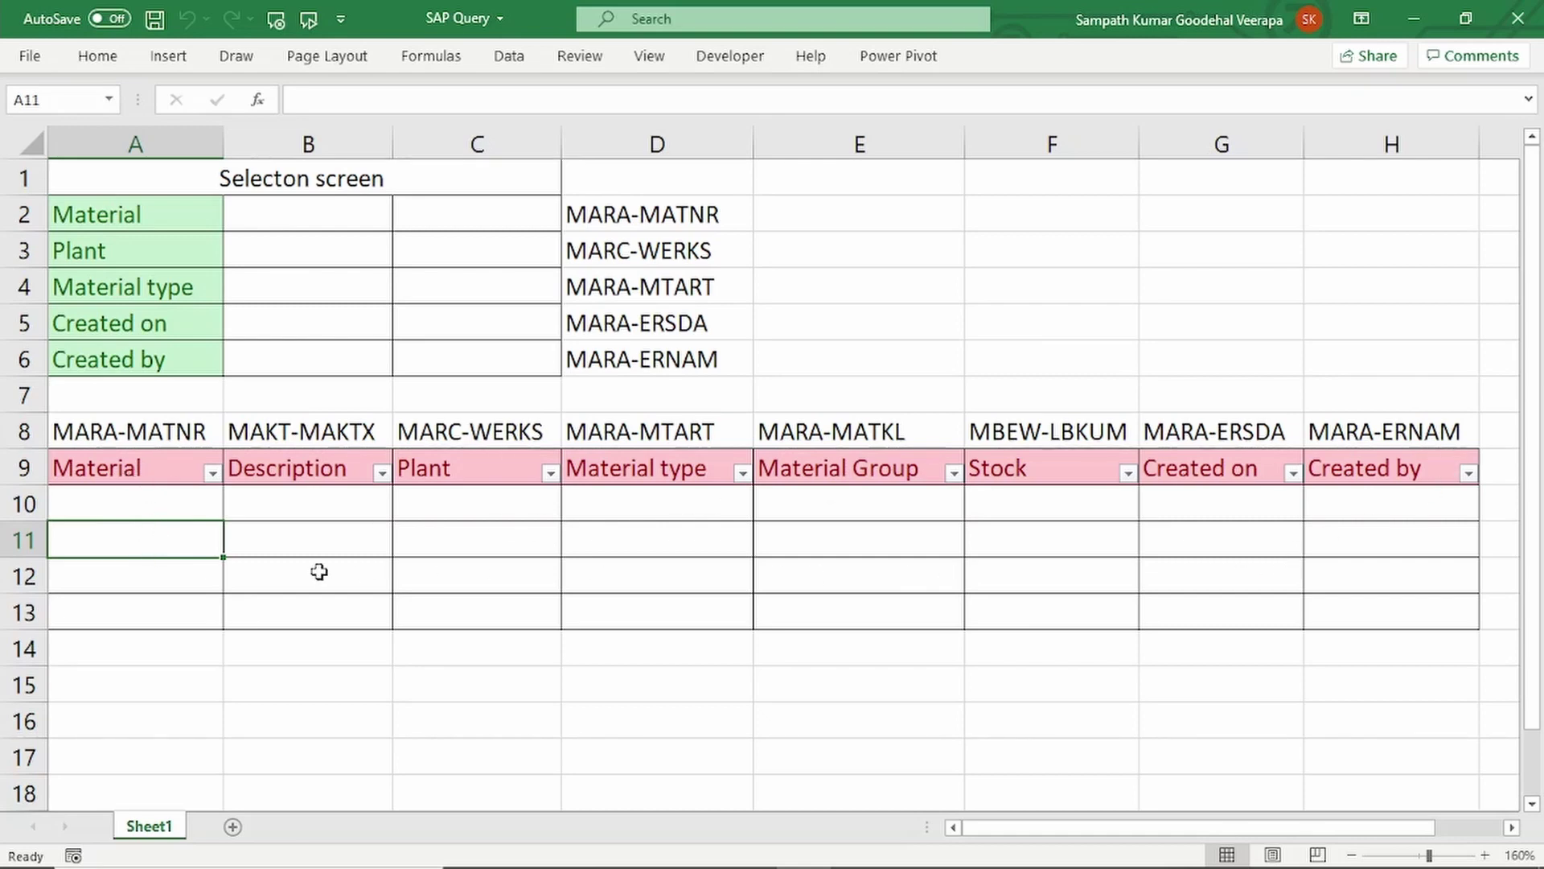
Switch from Excel back to SAP and start creating InfoSet ZMM60 in transaction SQ02.
key(alt+Tab)
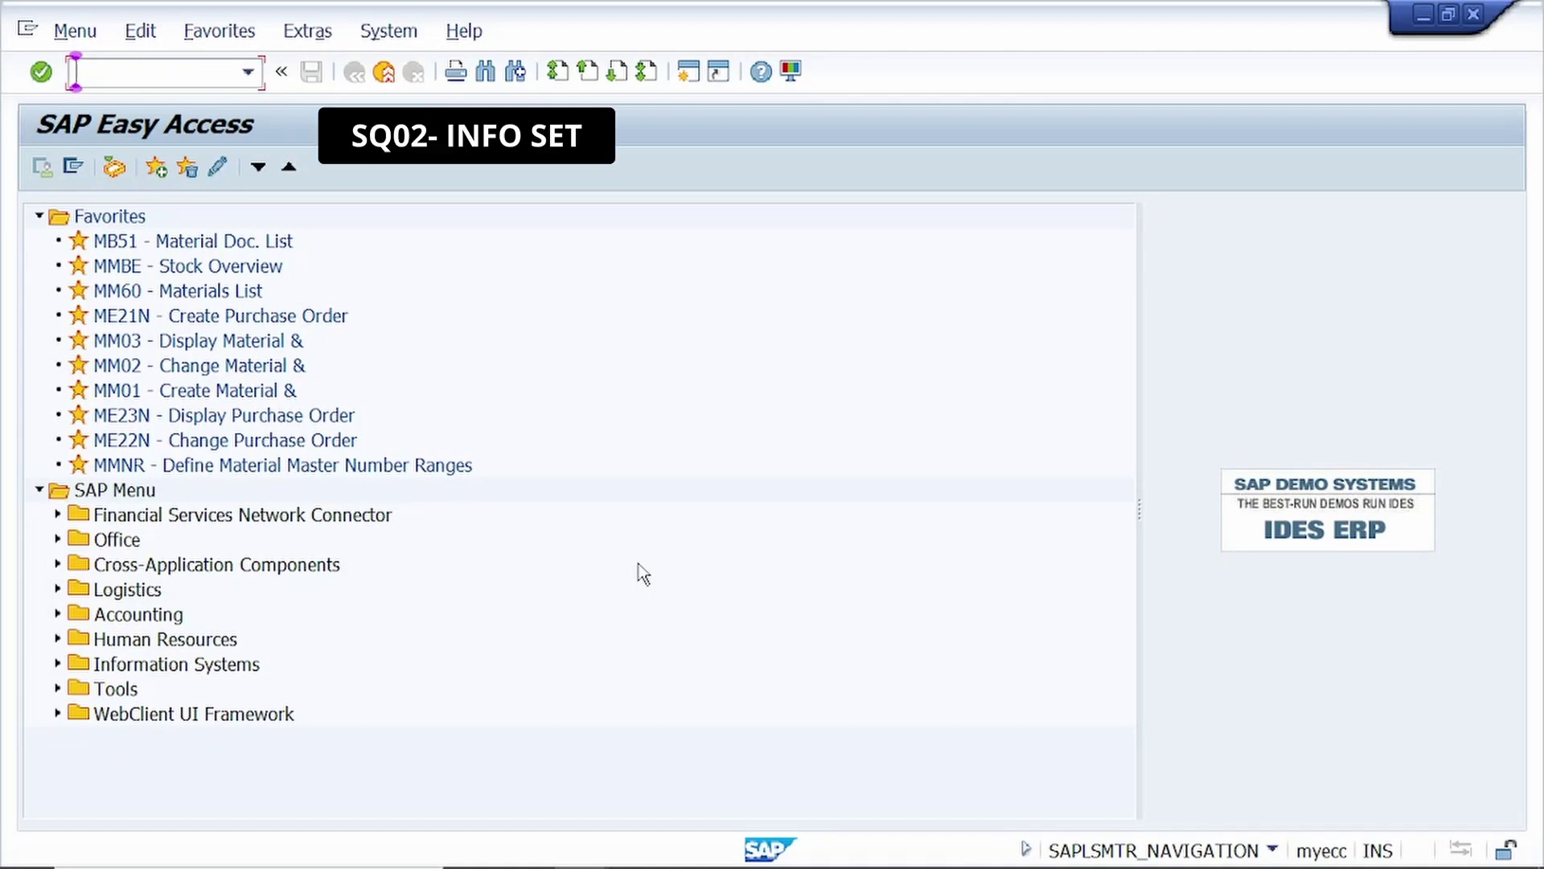
text(sq02)
key(Return)
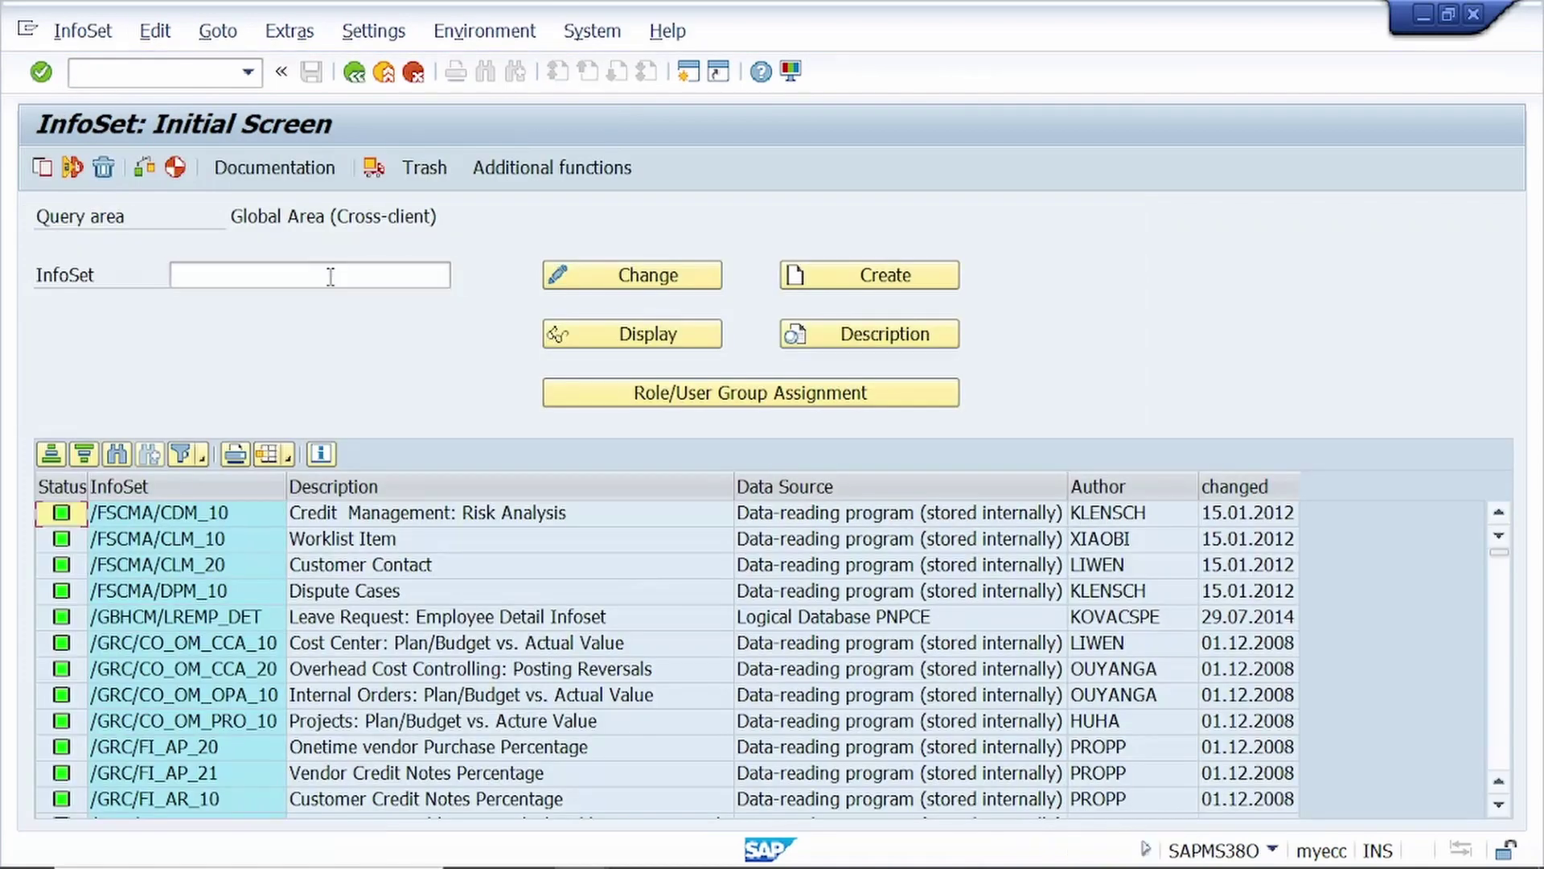
click(330, 276)
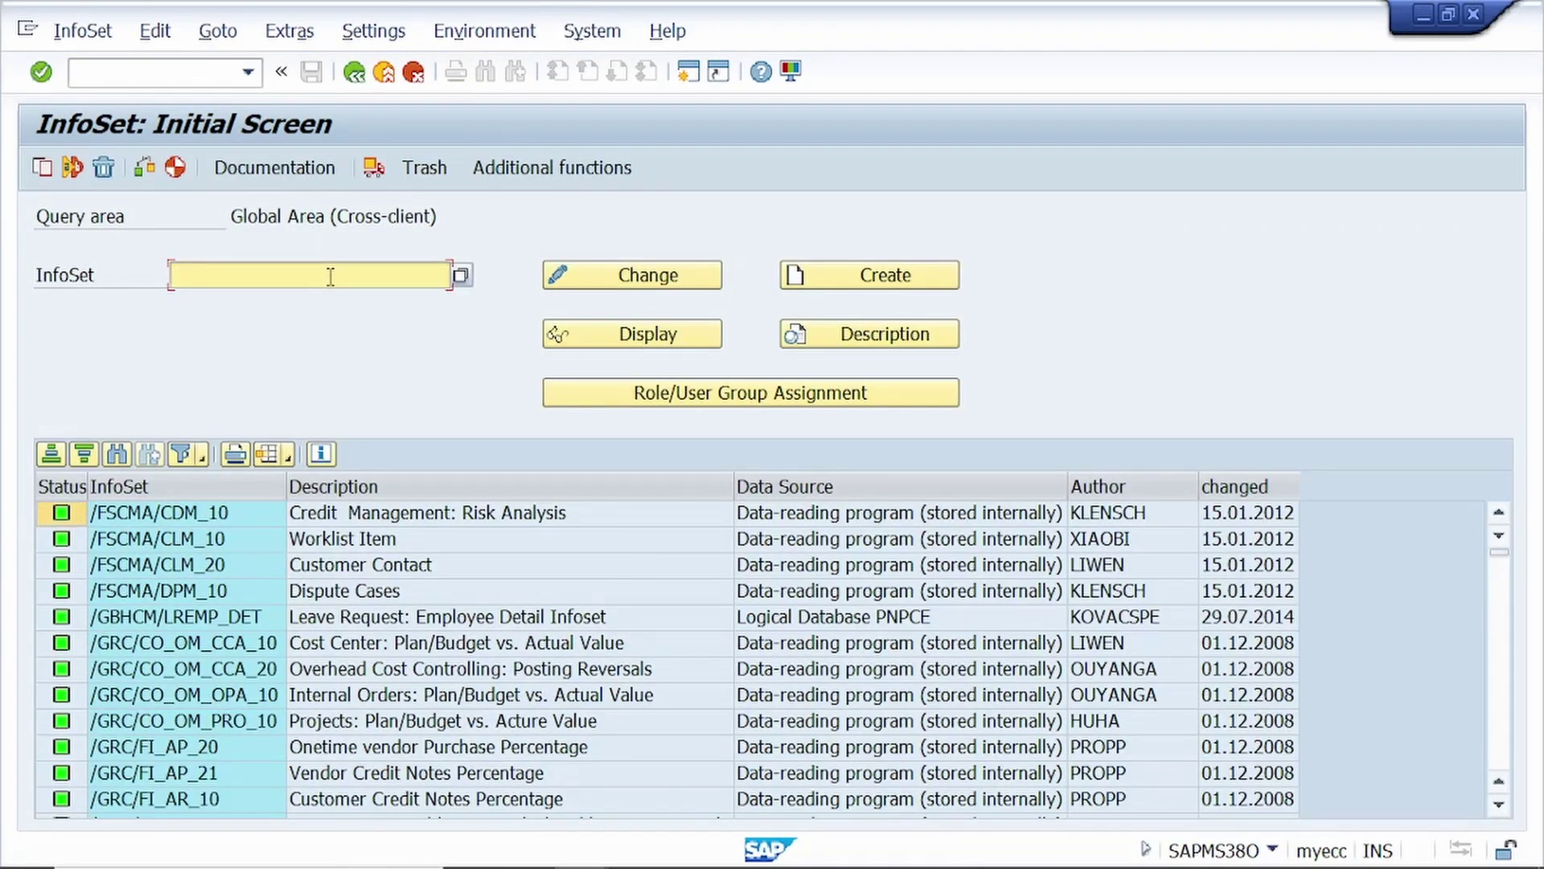
text(z)
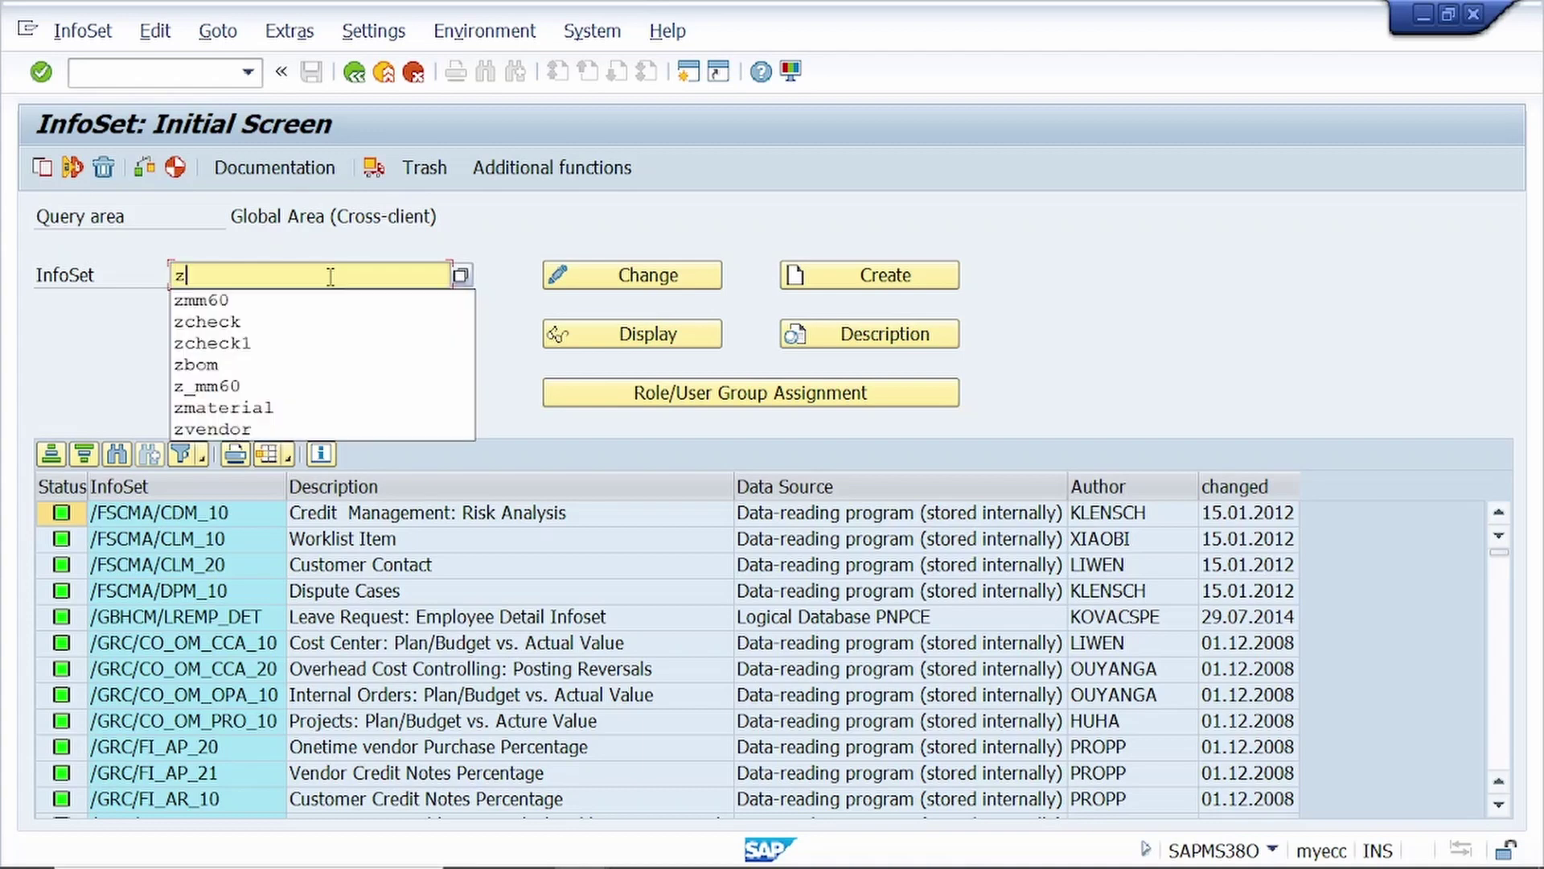
text(mm60)
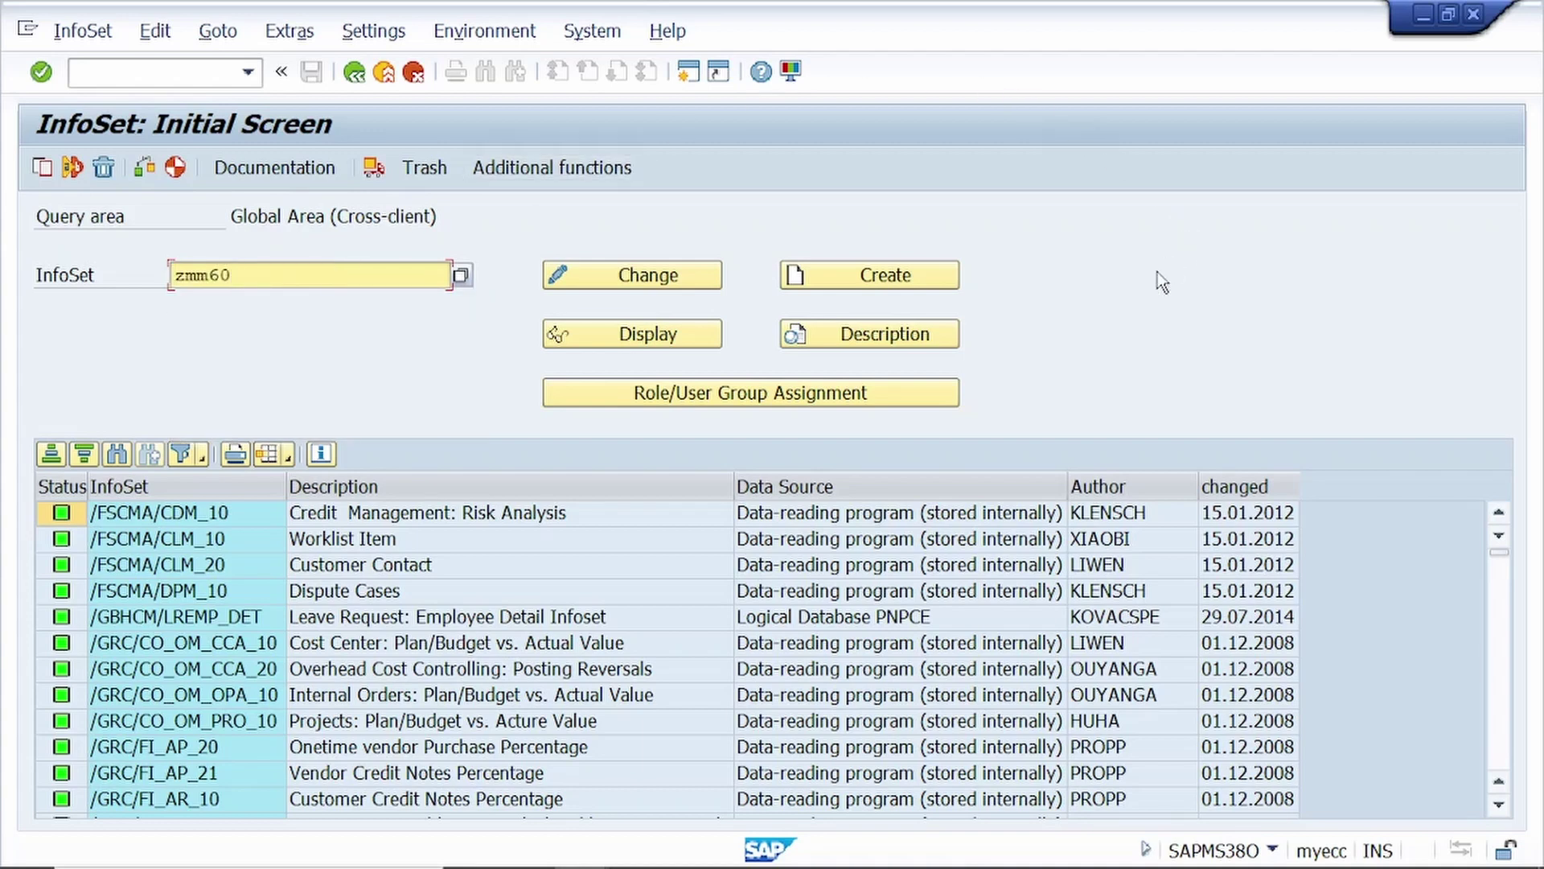
click(890, 278)
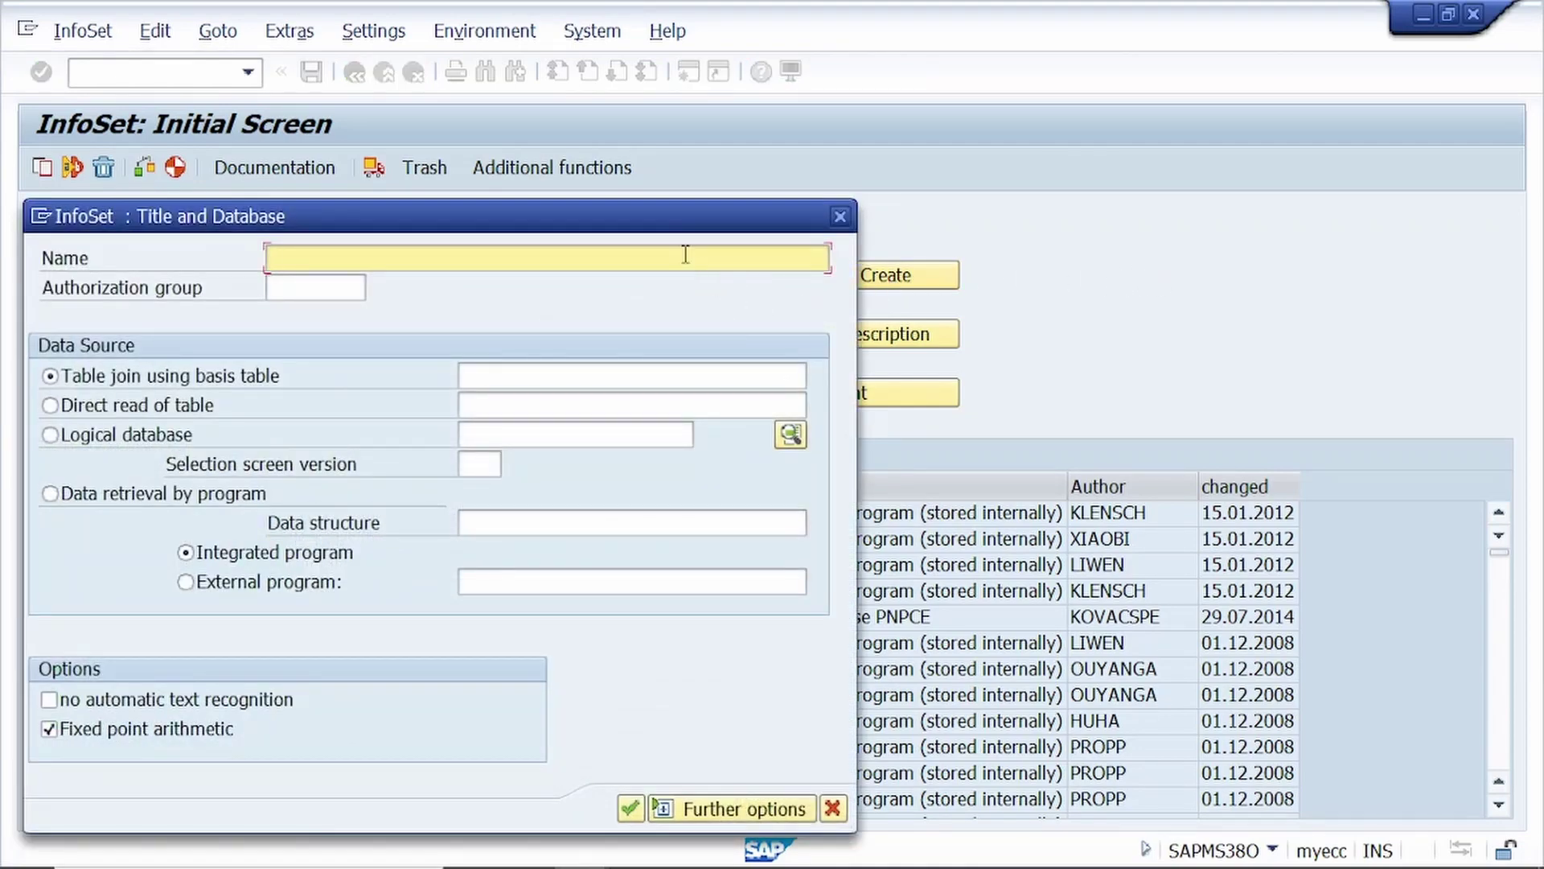
Name the InfoSet "Material Master Rport" and set its data source to a table join with basis table MARA.
text(Material Master Rpo)
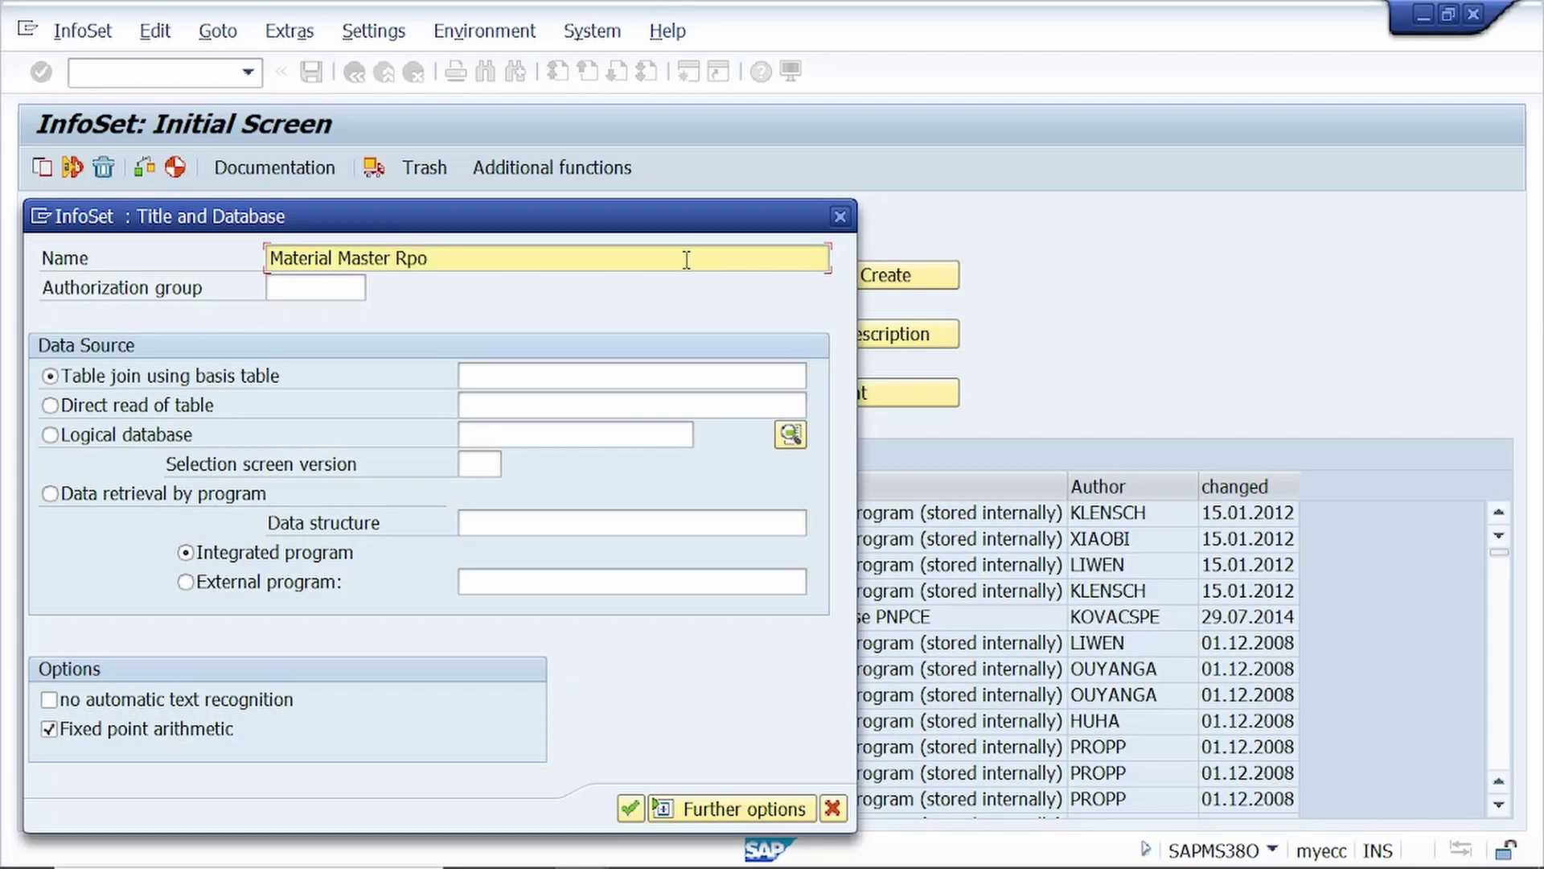
text(rt)
click(593, 367)
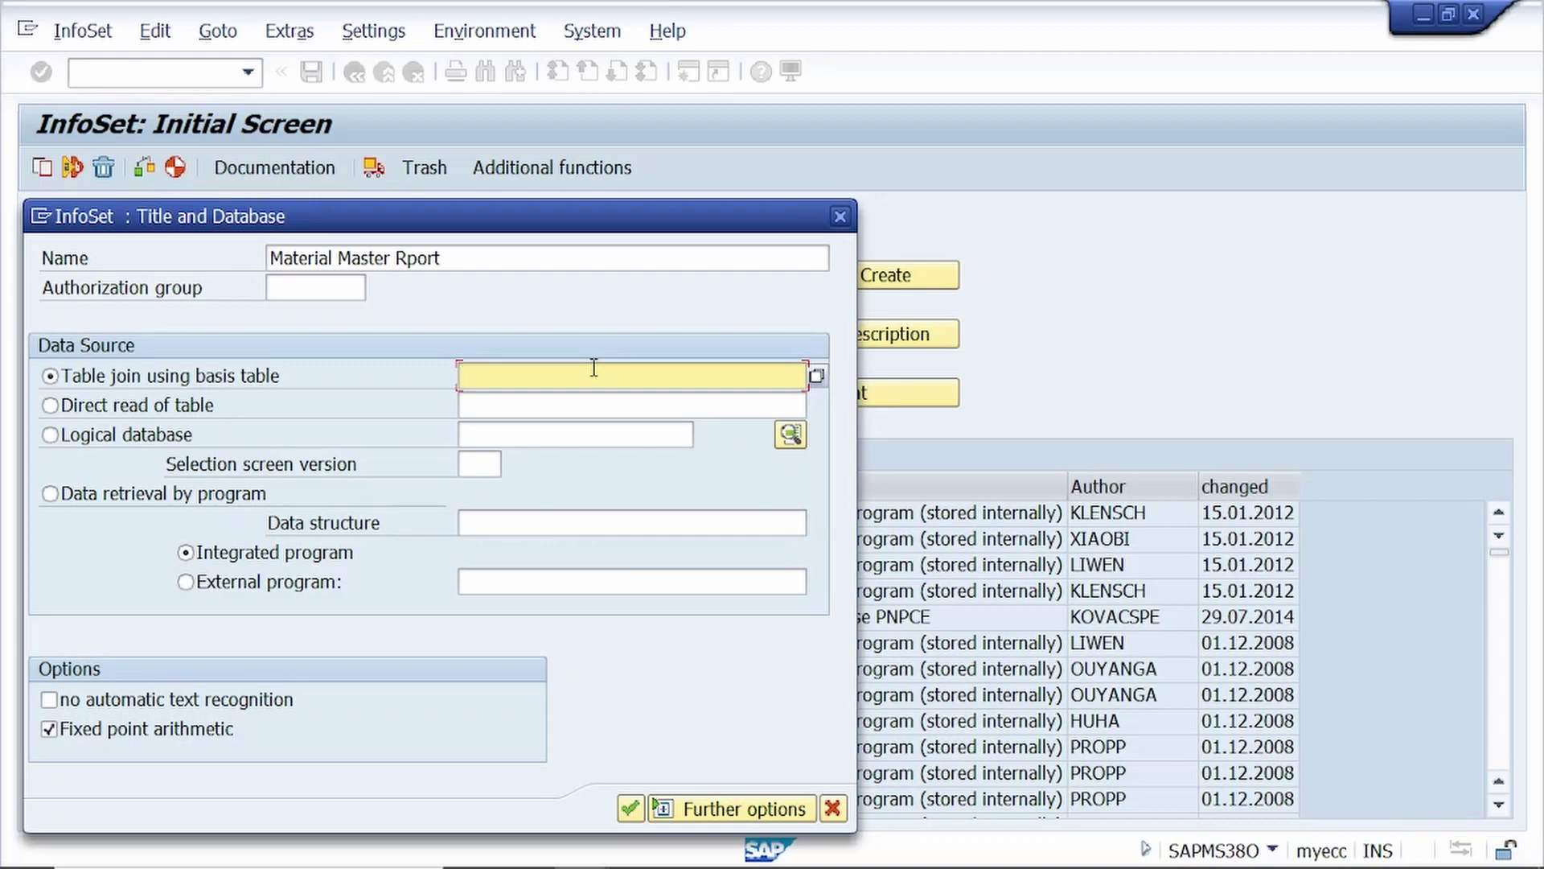
text(mara)
click(630, 810)
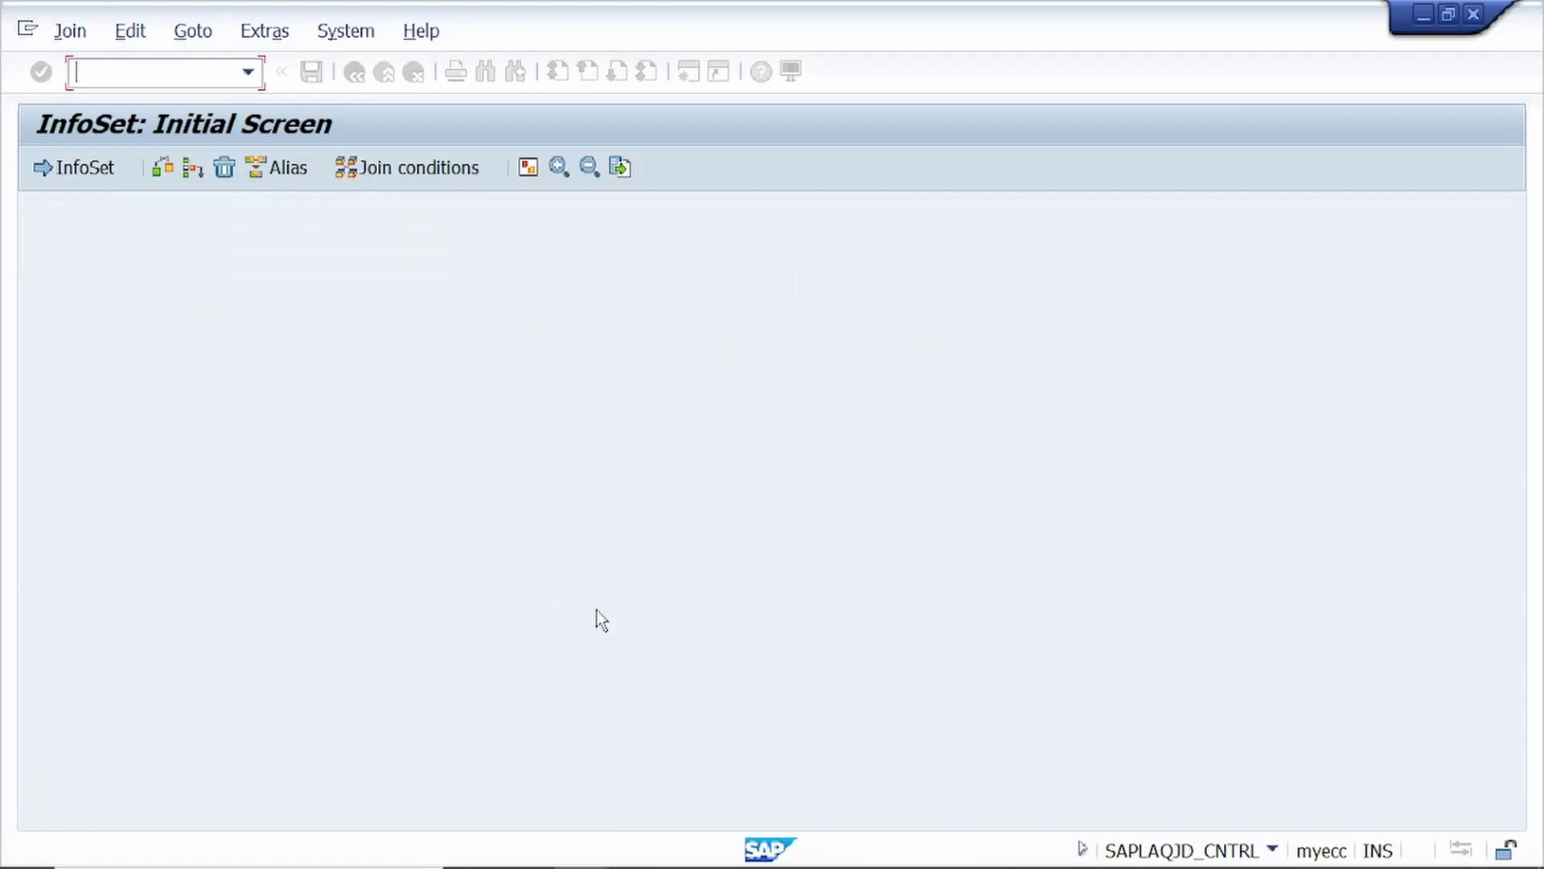
Add tables MAKT, MARC and MBEW to the InfoSet's table join.
click(192, 171)
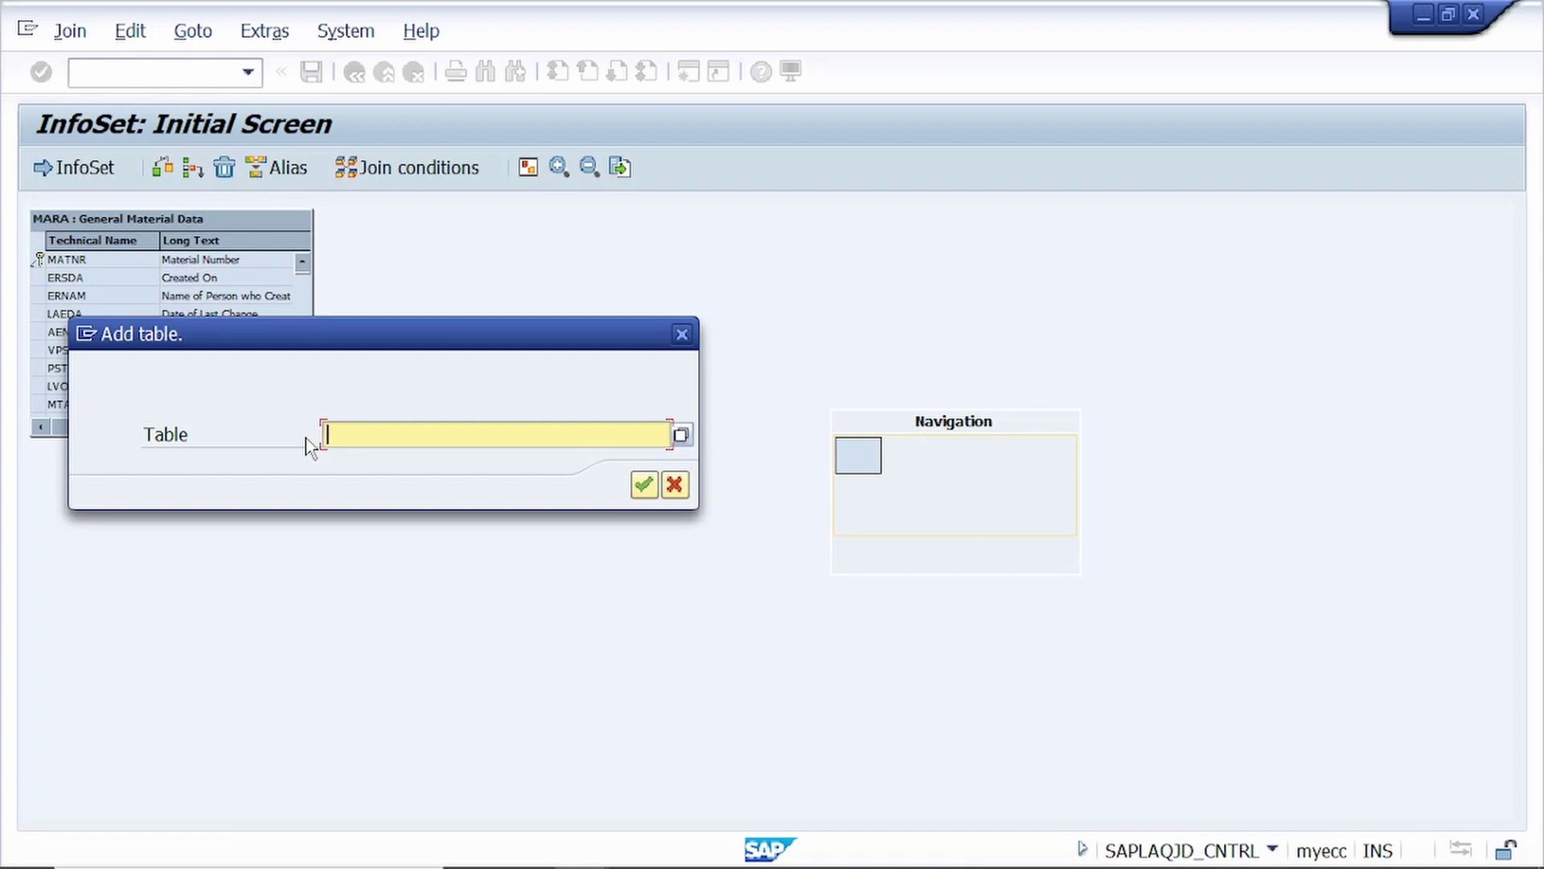
text(makt)
key(Return)
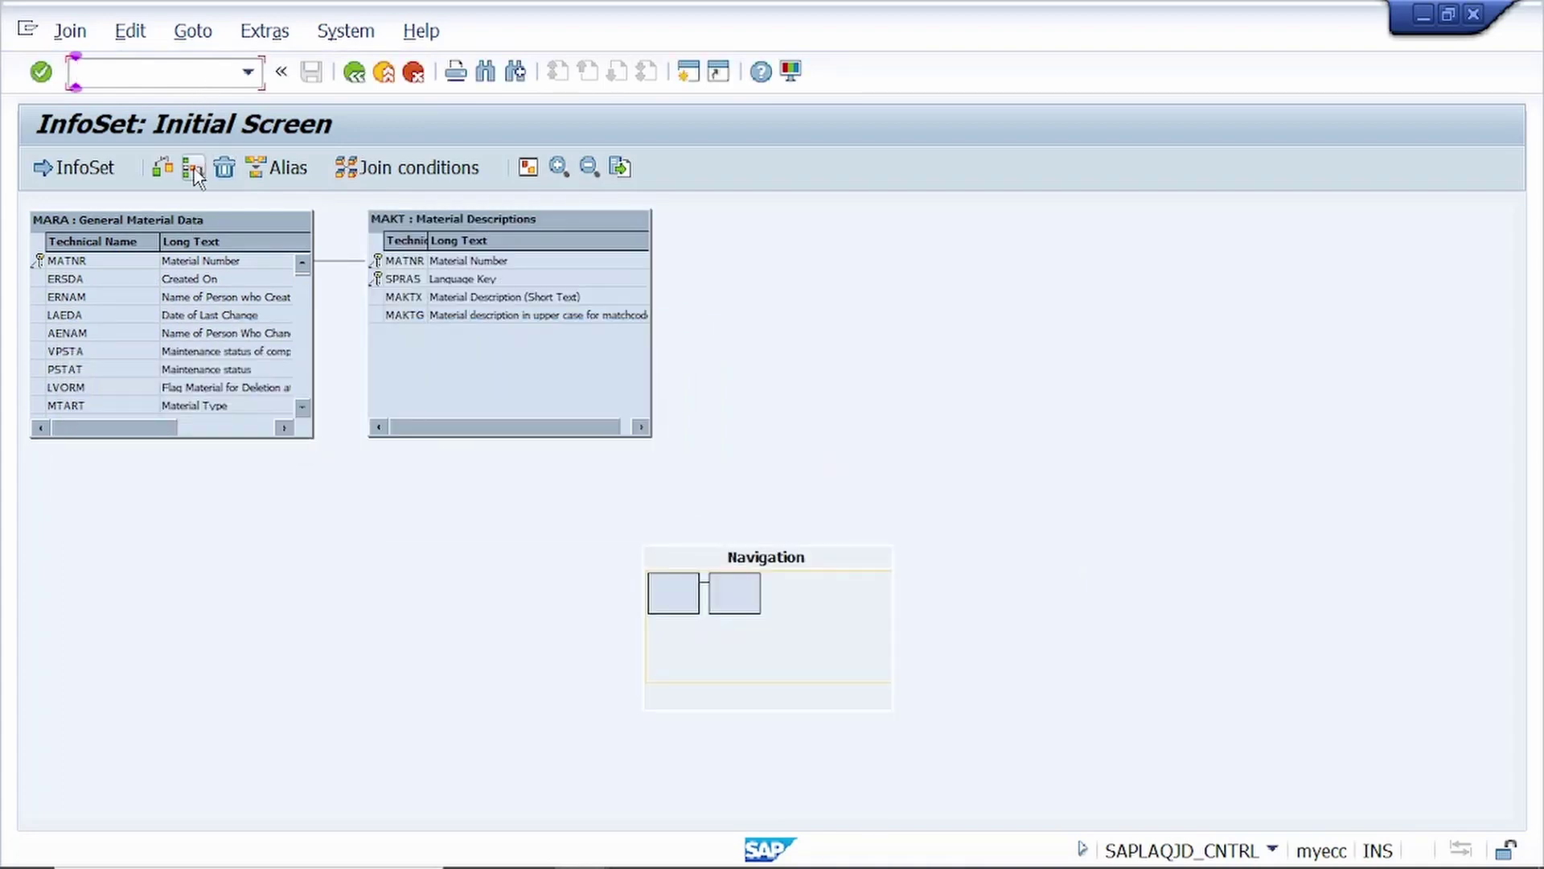
click(193, 169)
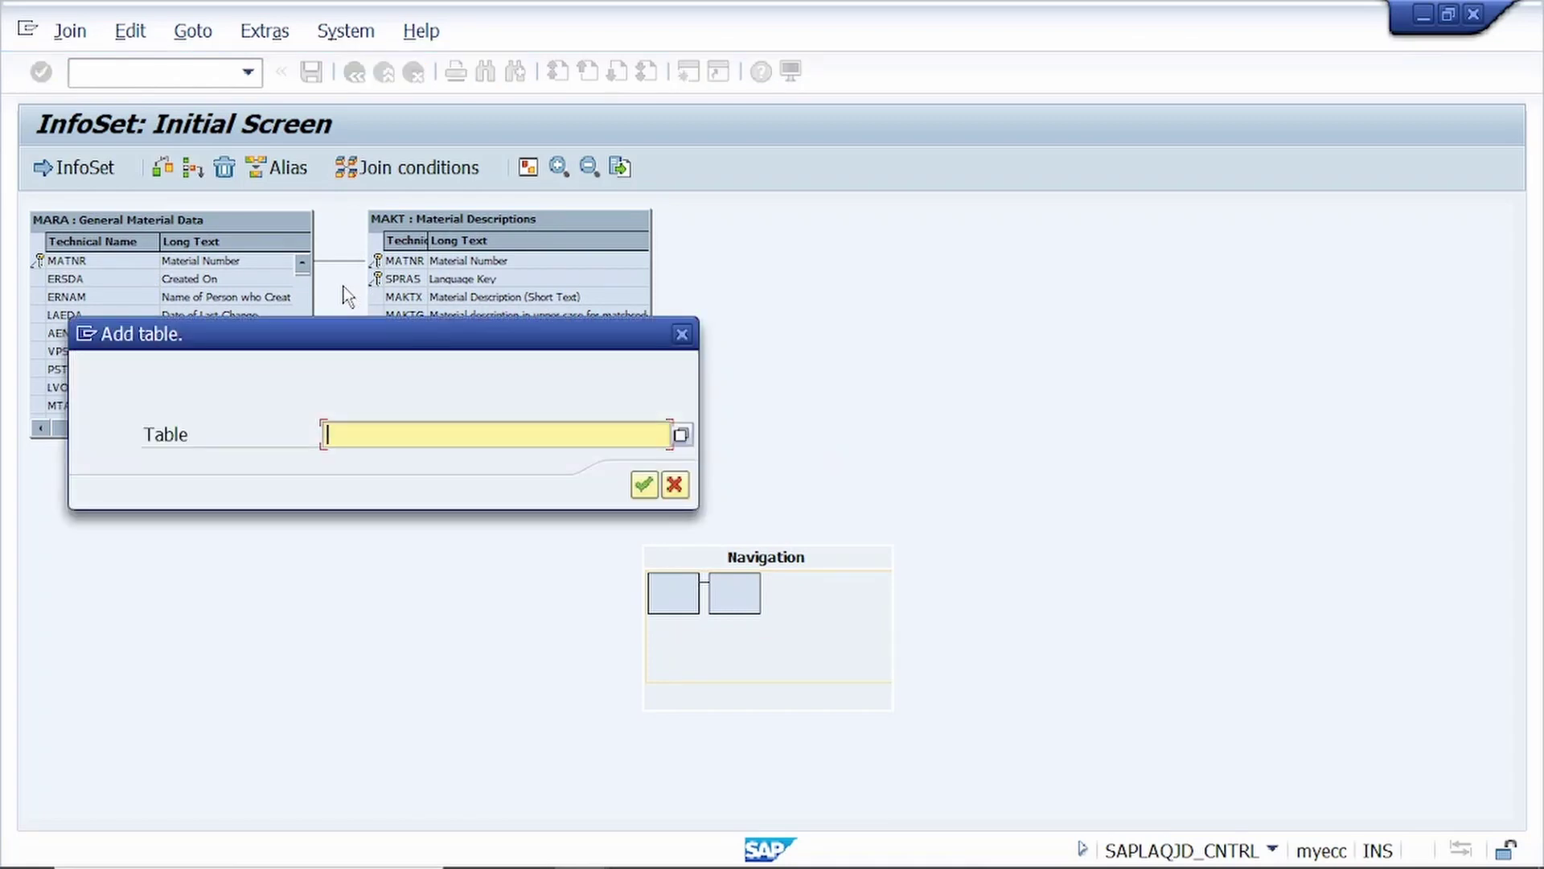
text(marc)
key(Return)
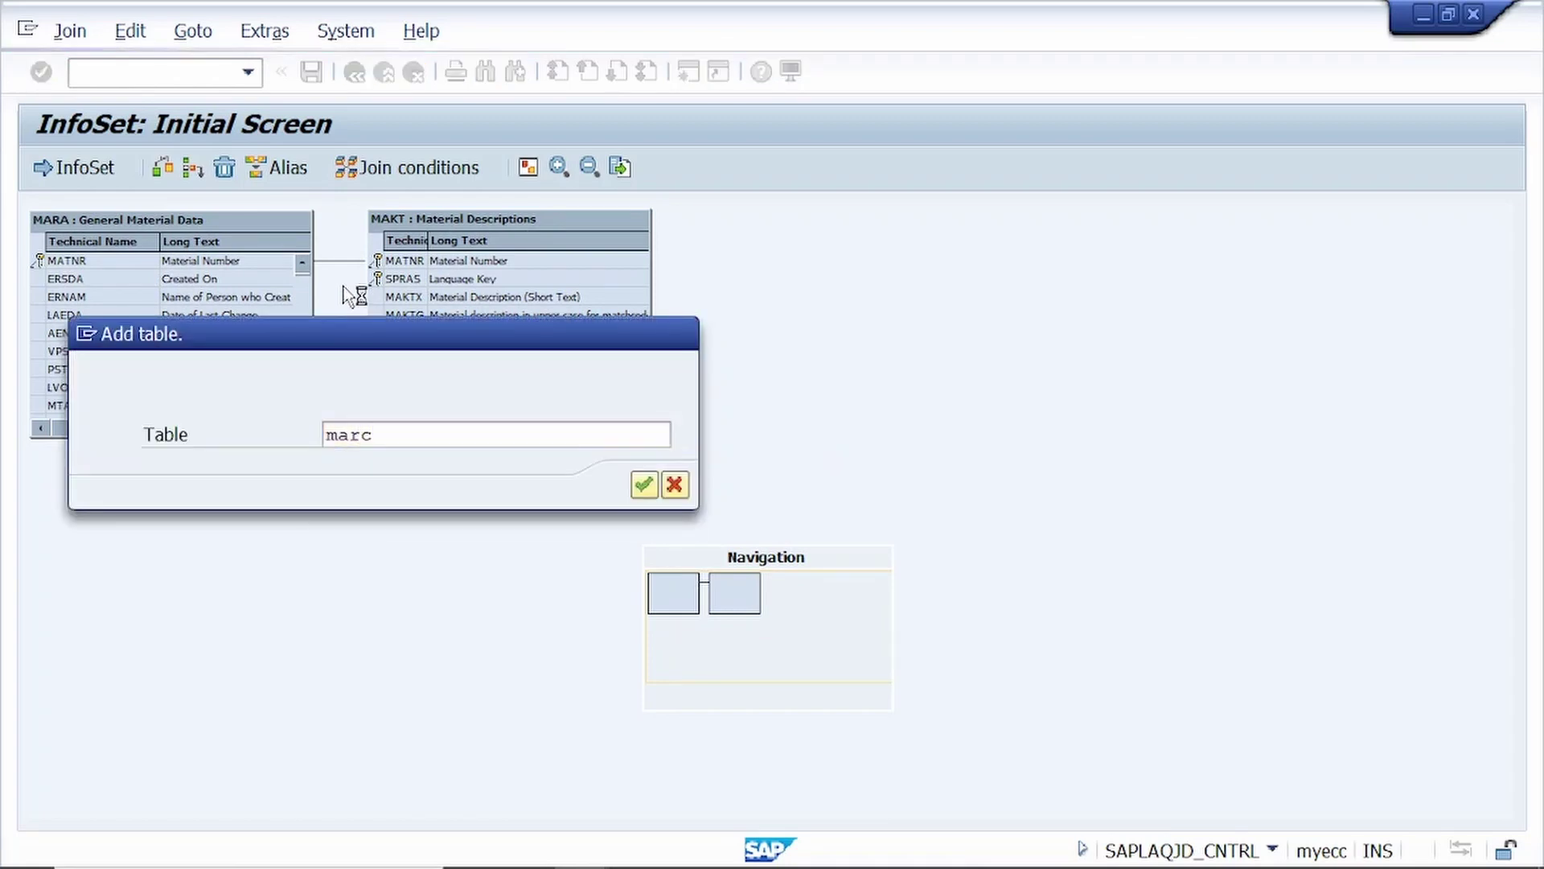
click(193, 168)
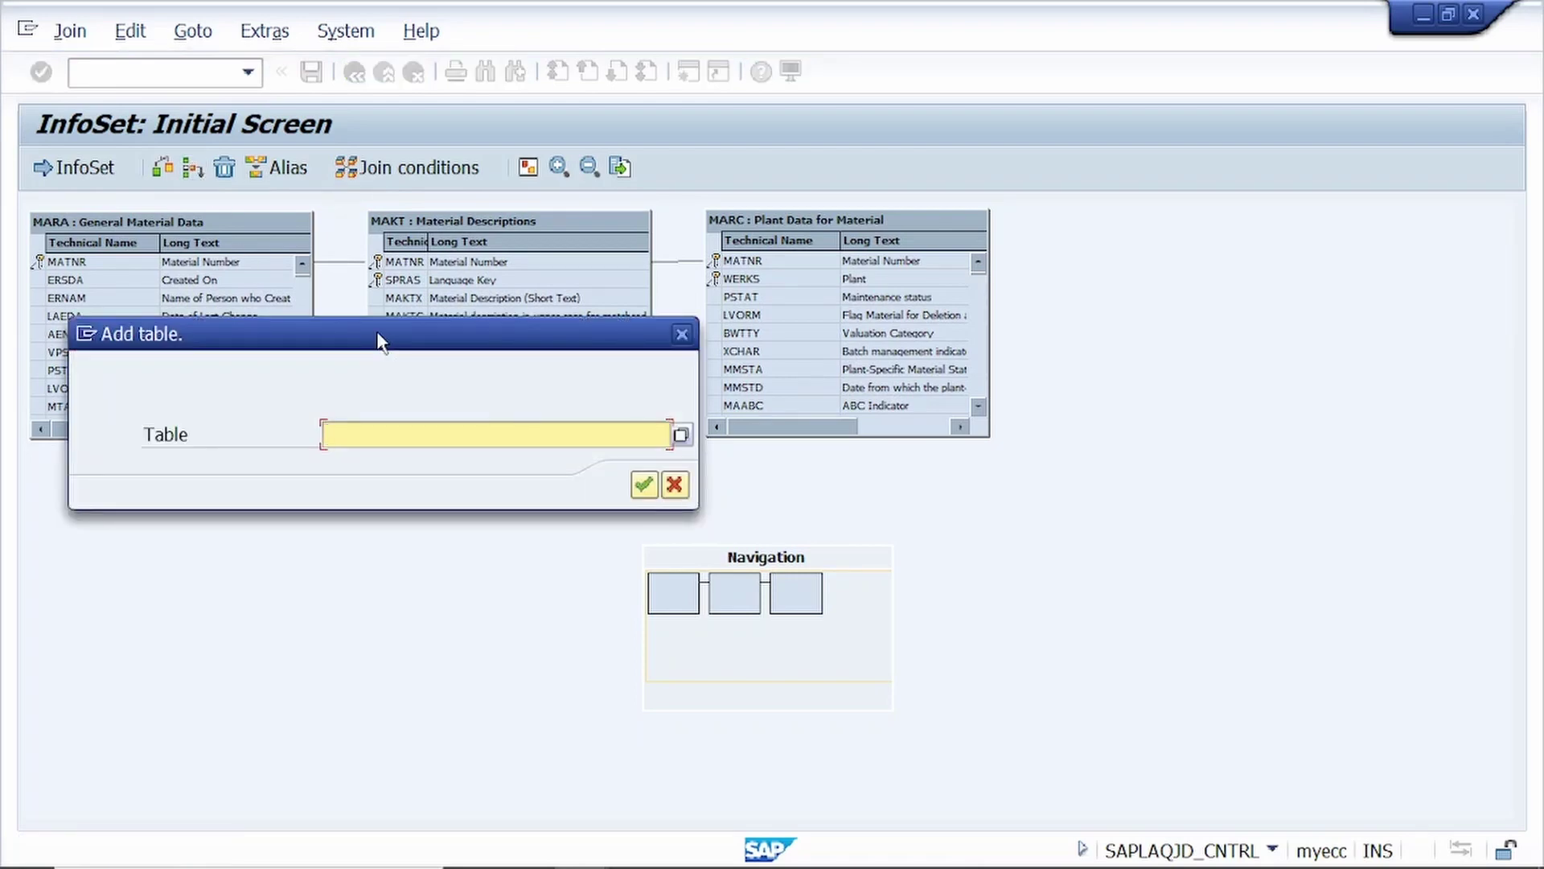
text(mb)
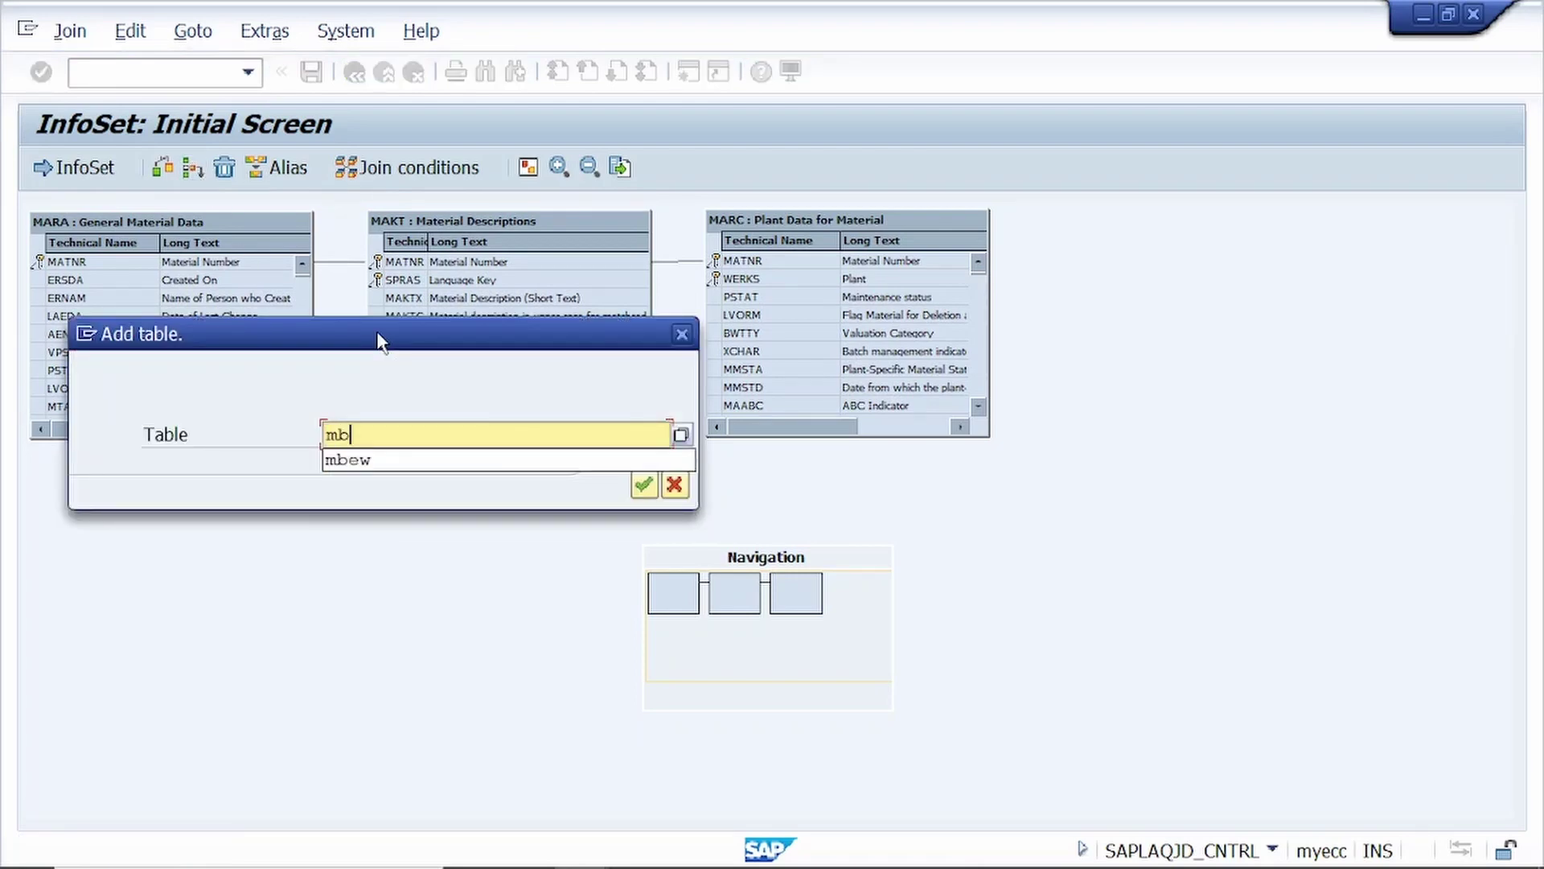
key(Down)
key(Return)
key(Return)
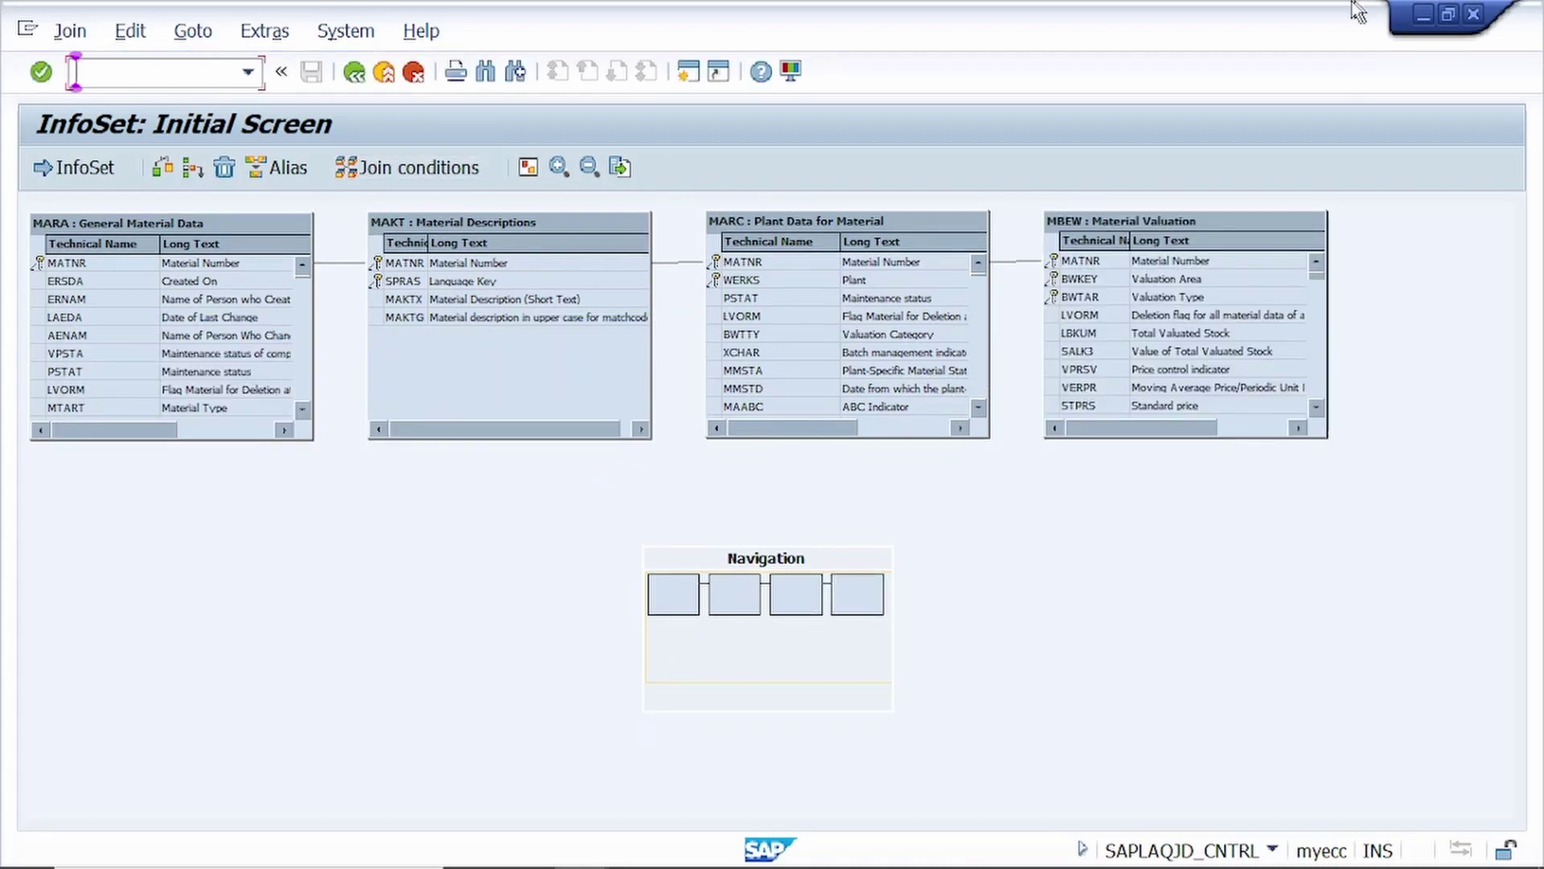
Proceed from the table join to the InfoSet definition, generating field groups that include the key fields.
click(84, 169)
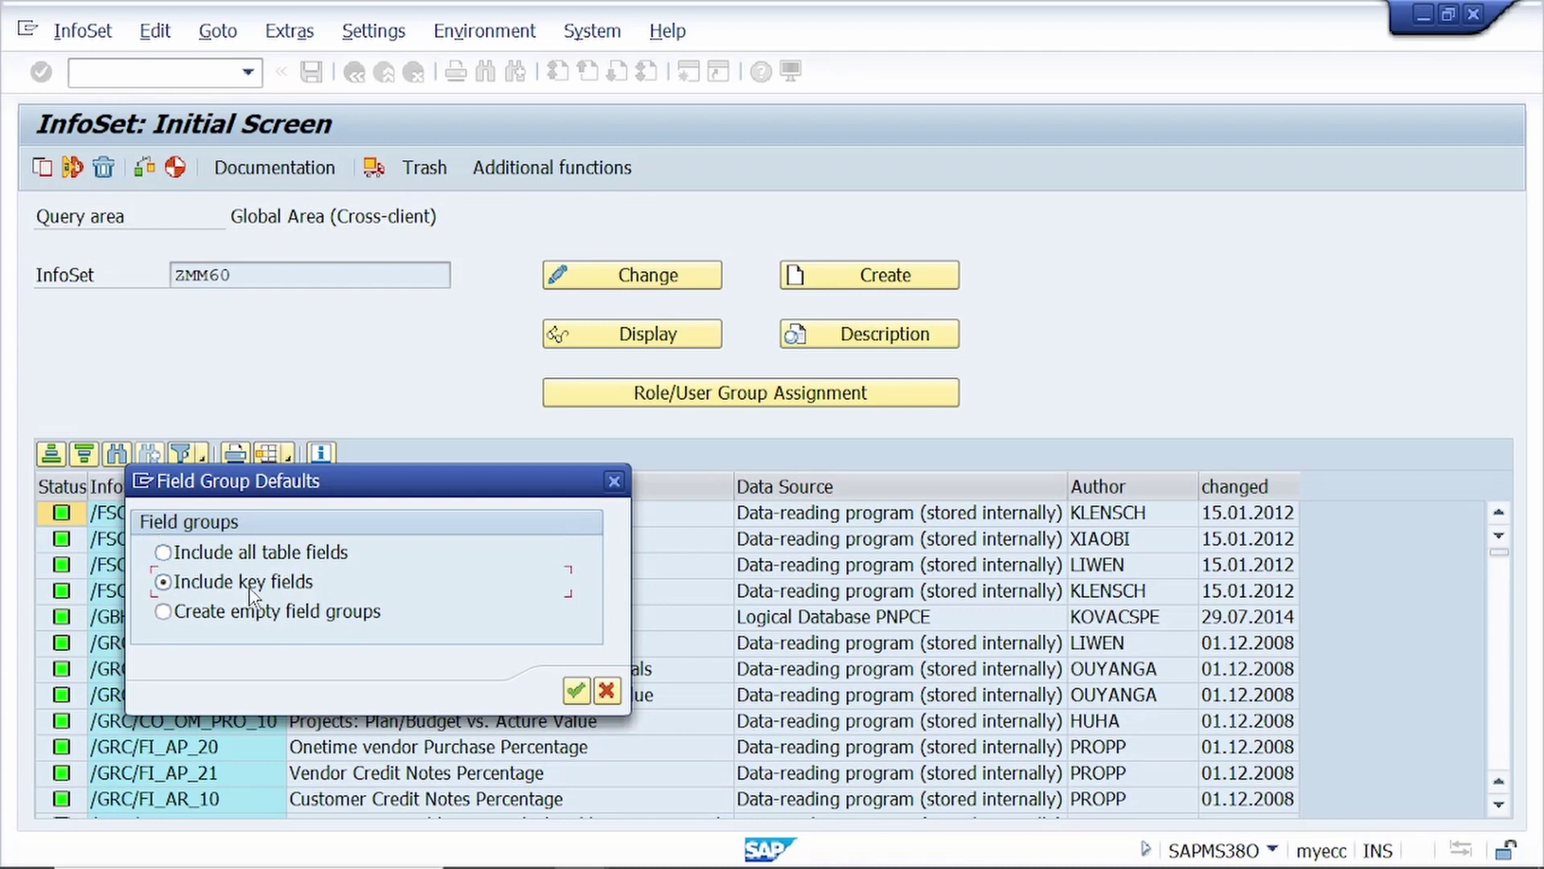
click(574, 691)
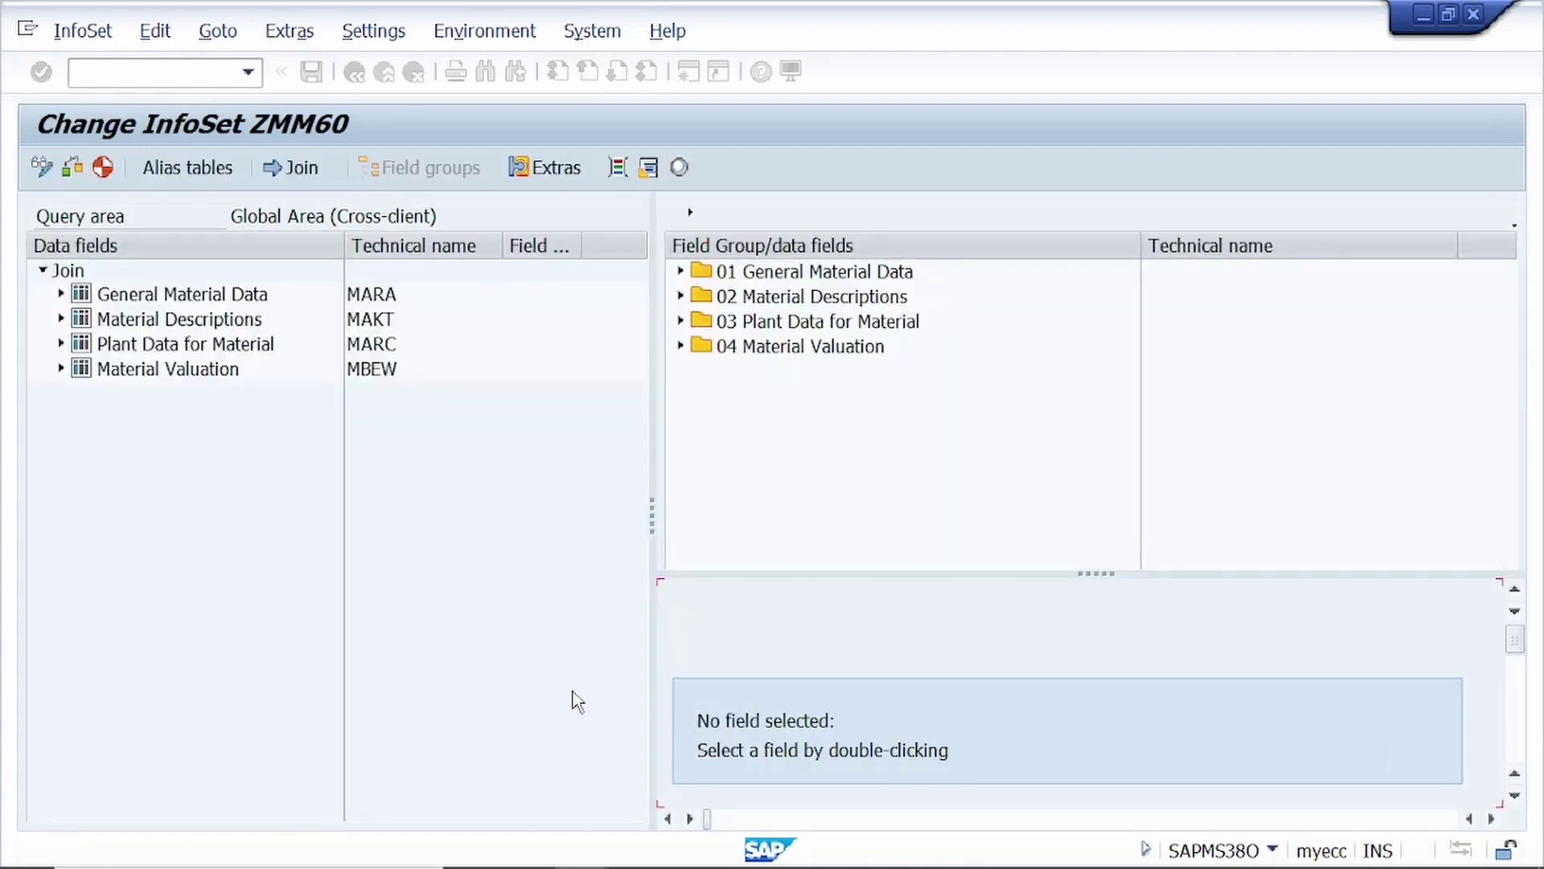
click(702, 387)
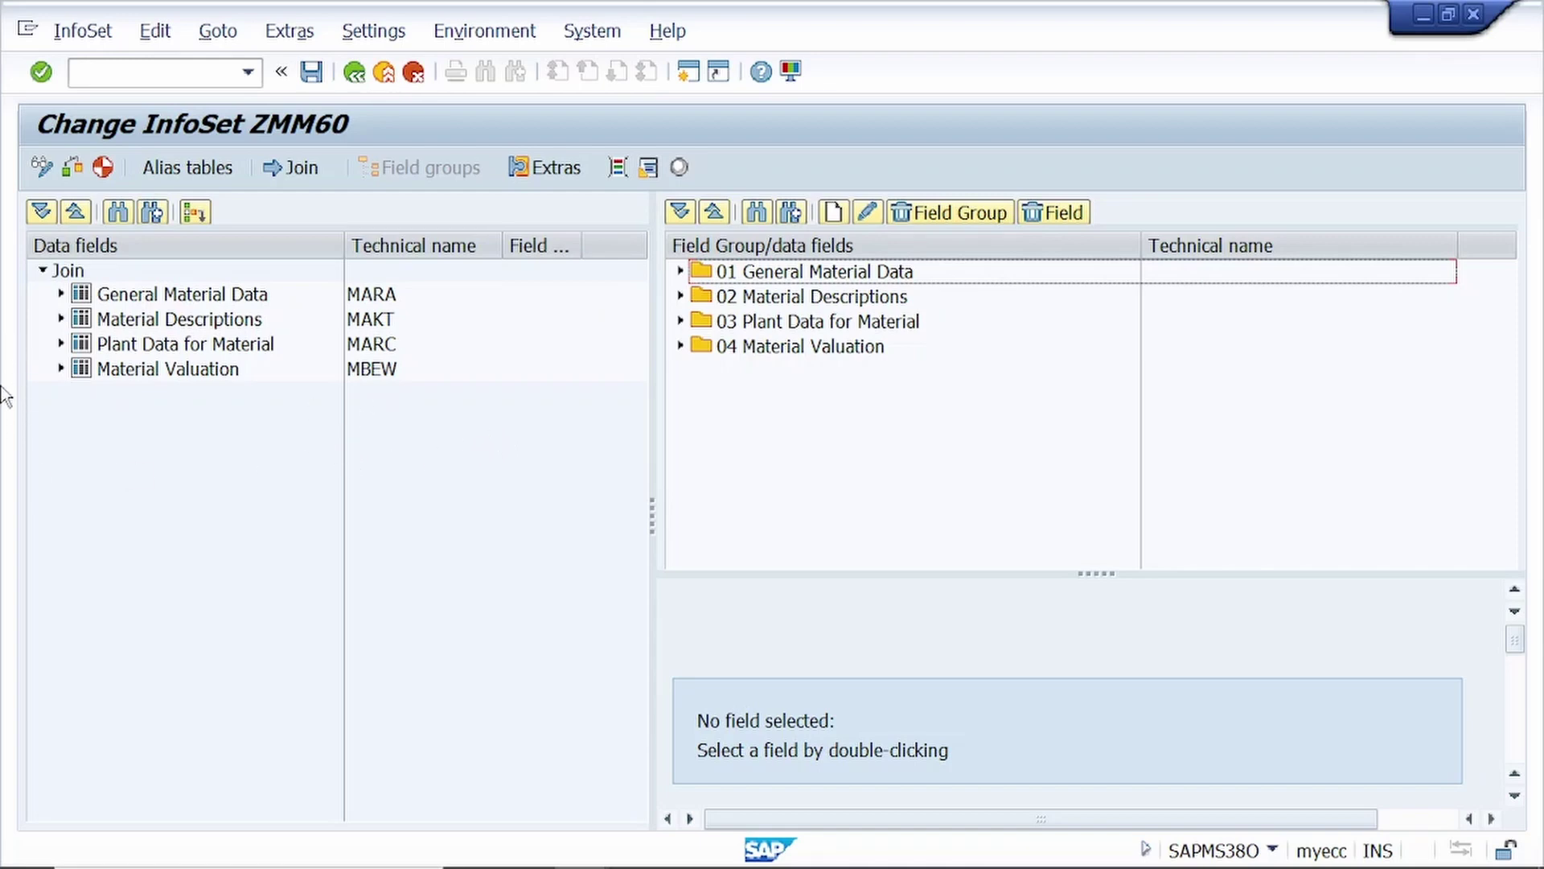
Add MARA fields Created On, Name of Person who Created the Object, Material Type and Material Group to field group 01 General Material Data.
click(62, 294)
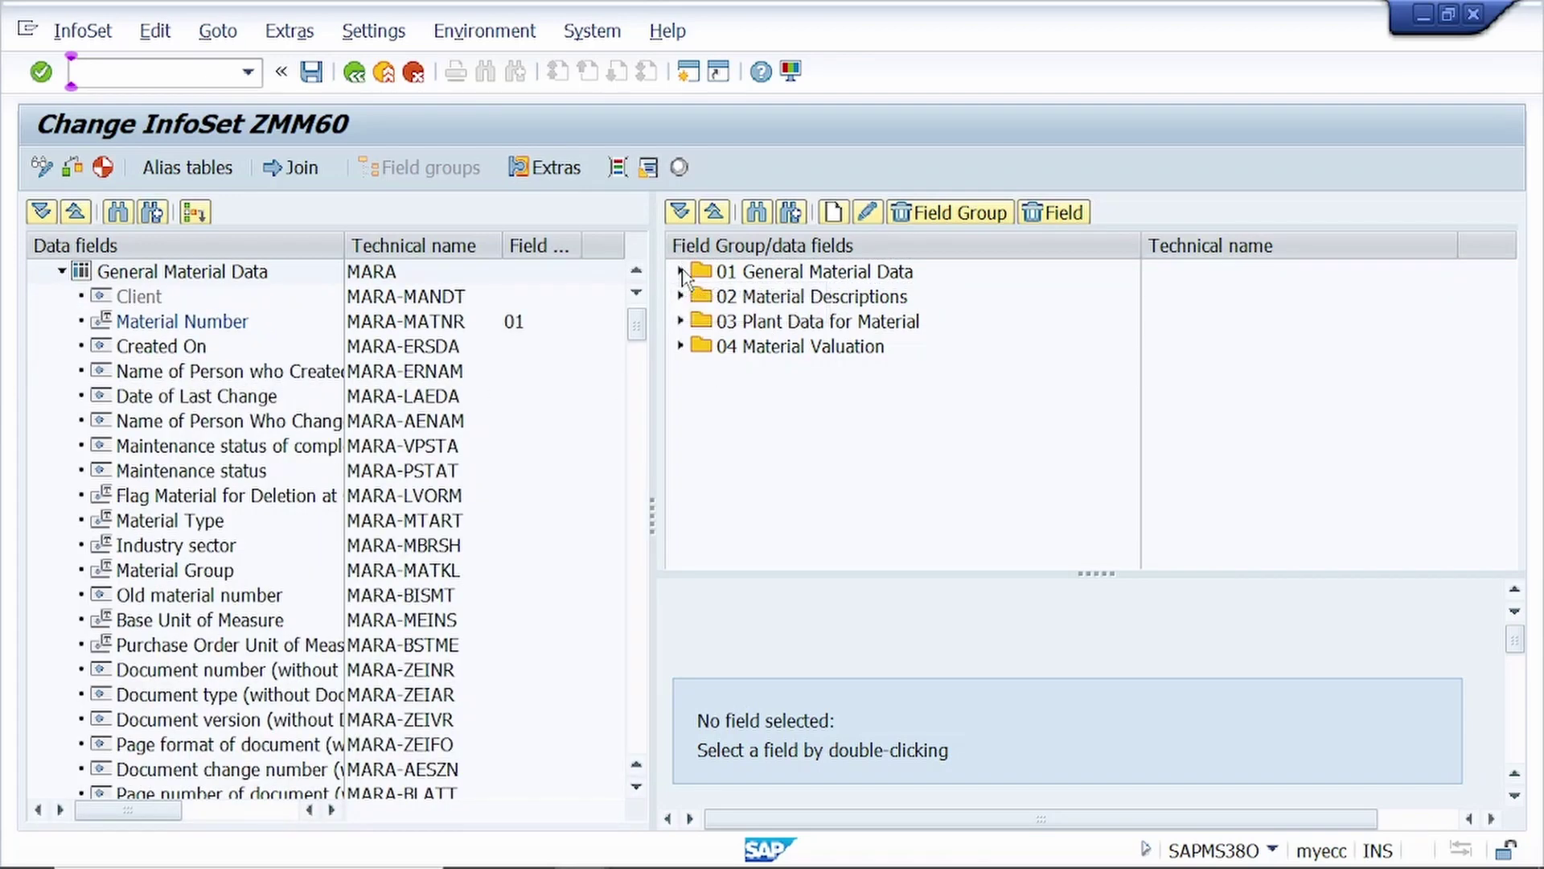
click(681, 272)
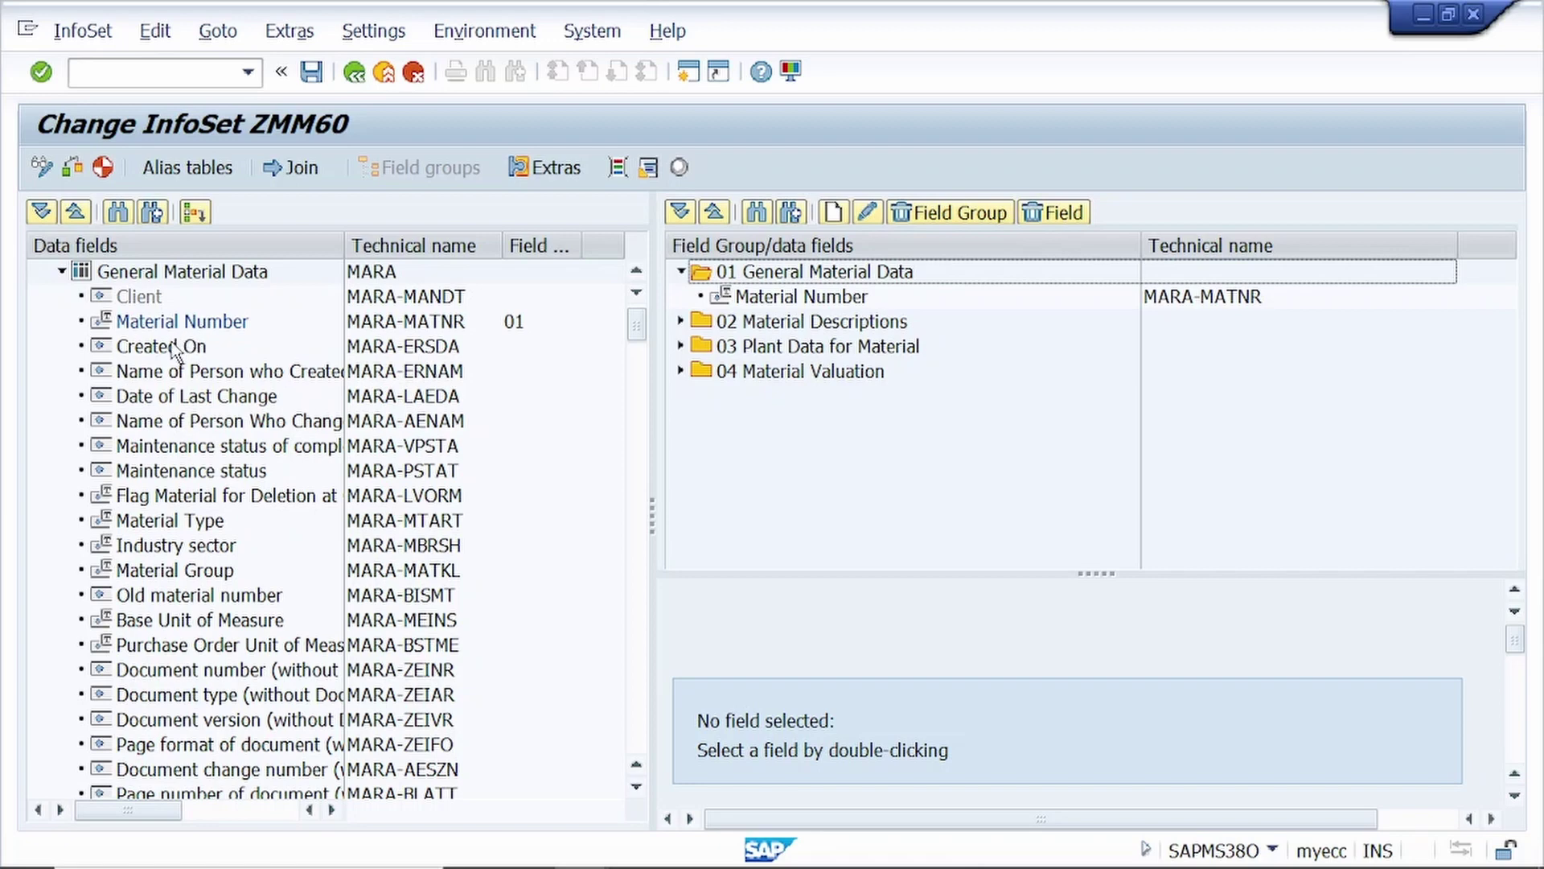
drag(169, 347, 784, 302)
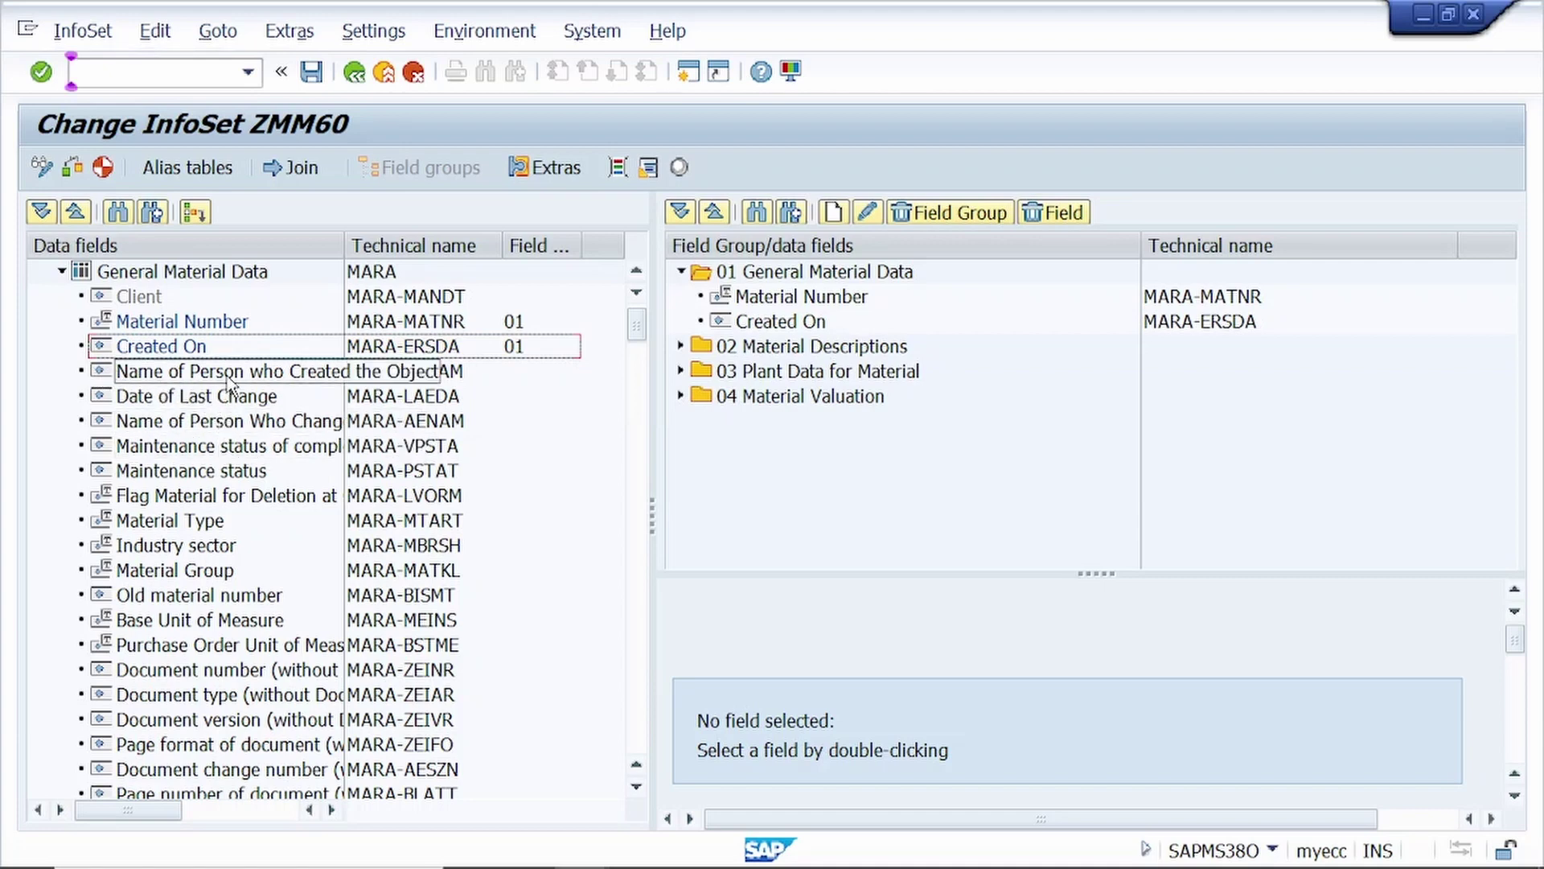
drag(227, 372, 832, 332)
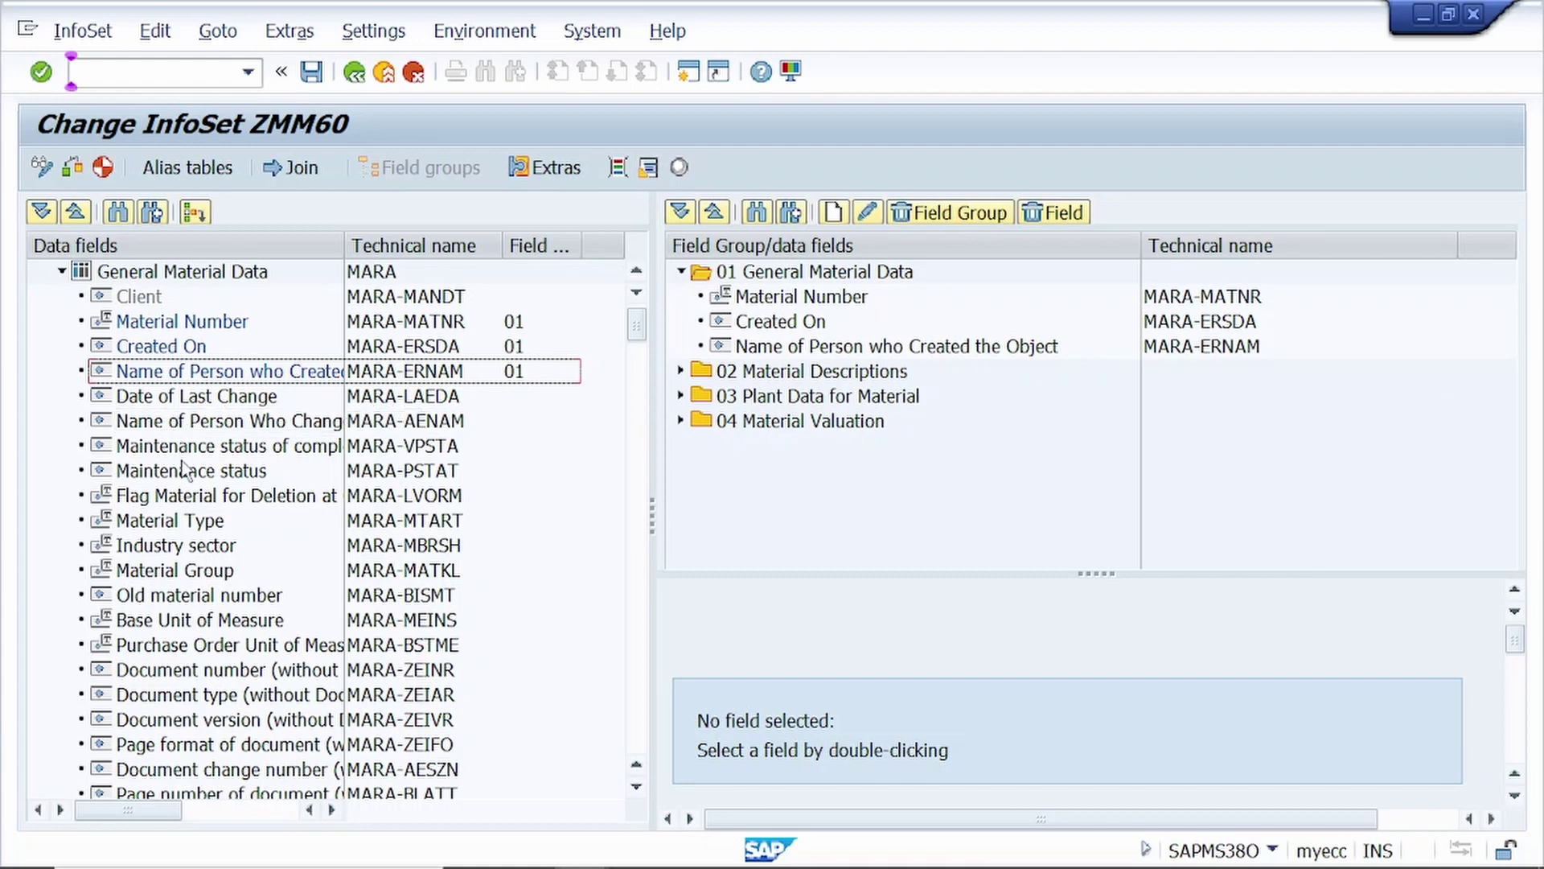
drag(165, 534, 787, 363)
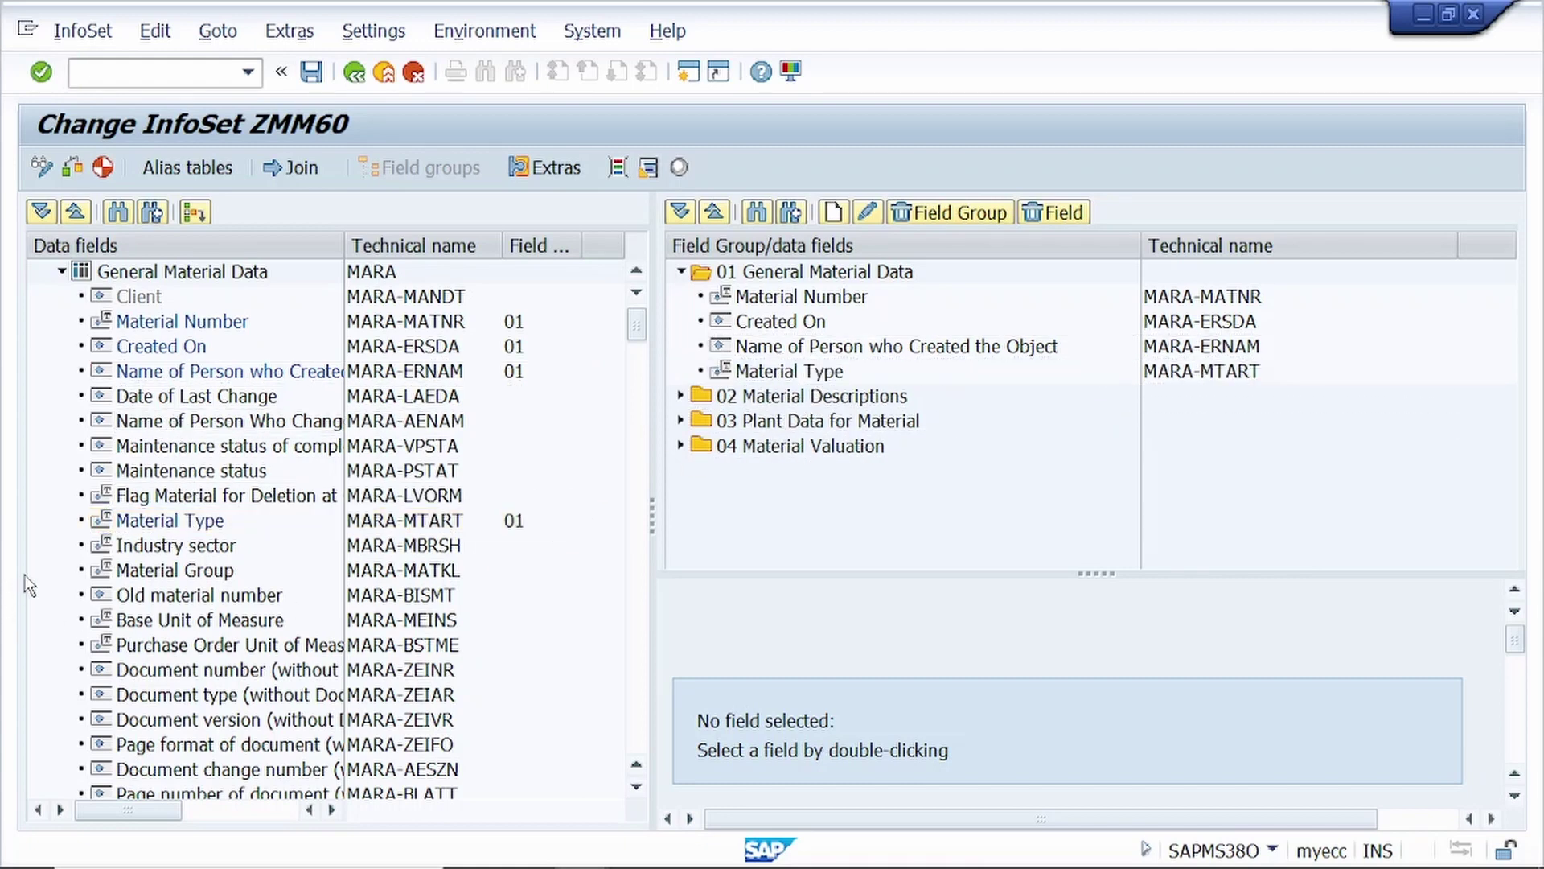
drag(185, 573, 804, 386)
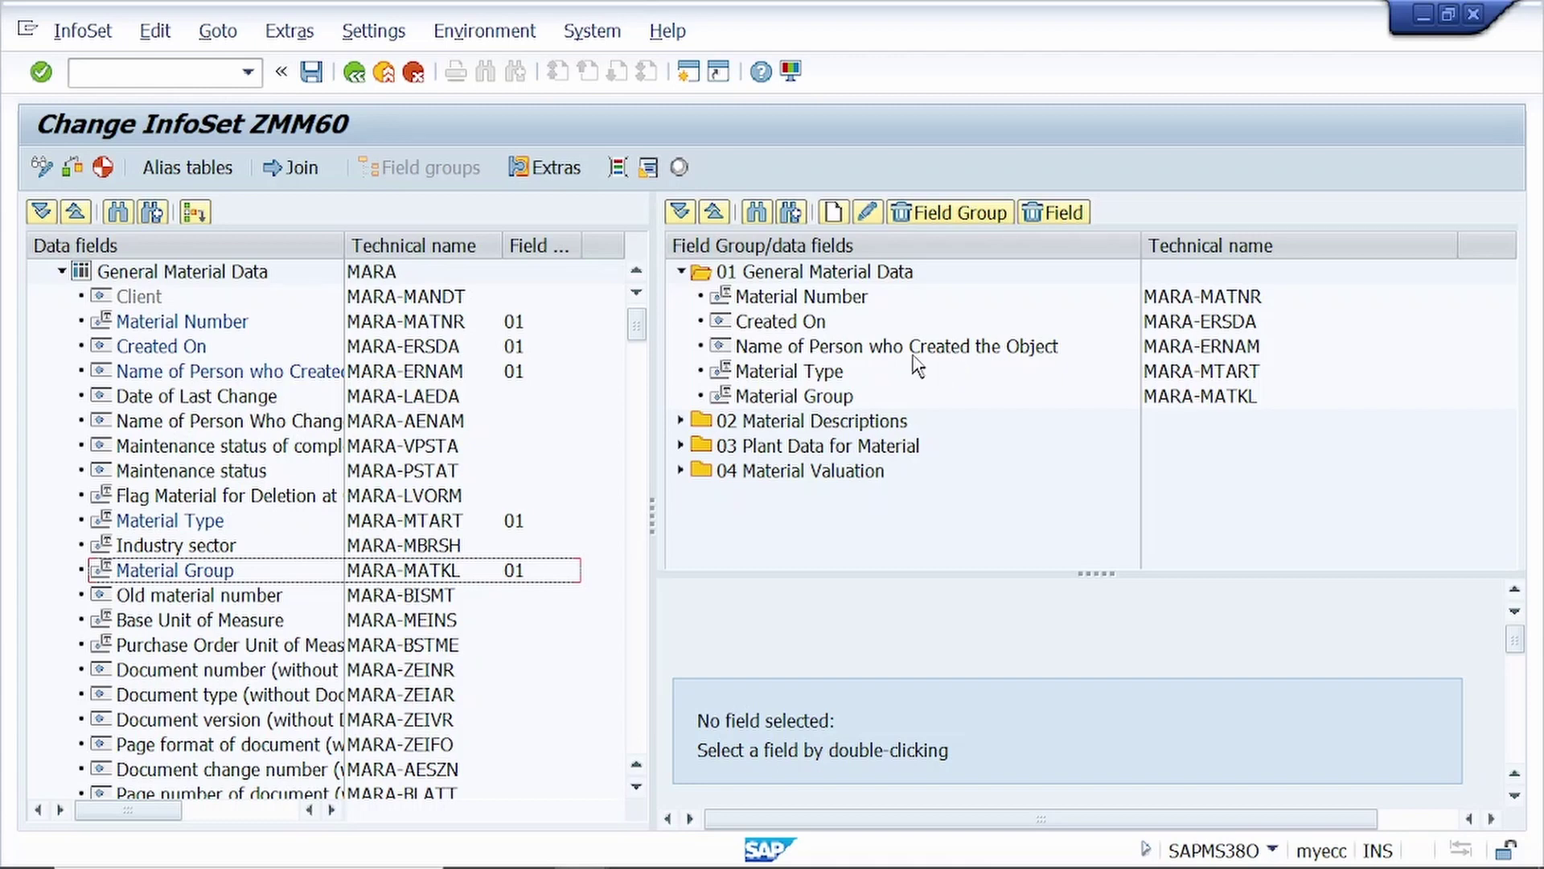
Change the long text of field MARA-ERNAM to "Created By" and transfer the changed field ID.
double_click(961, 351)
scroll(963, 683, down, 3)
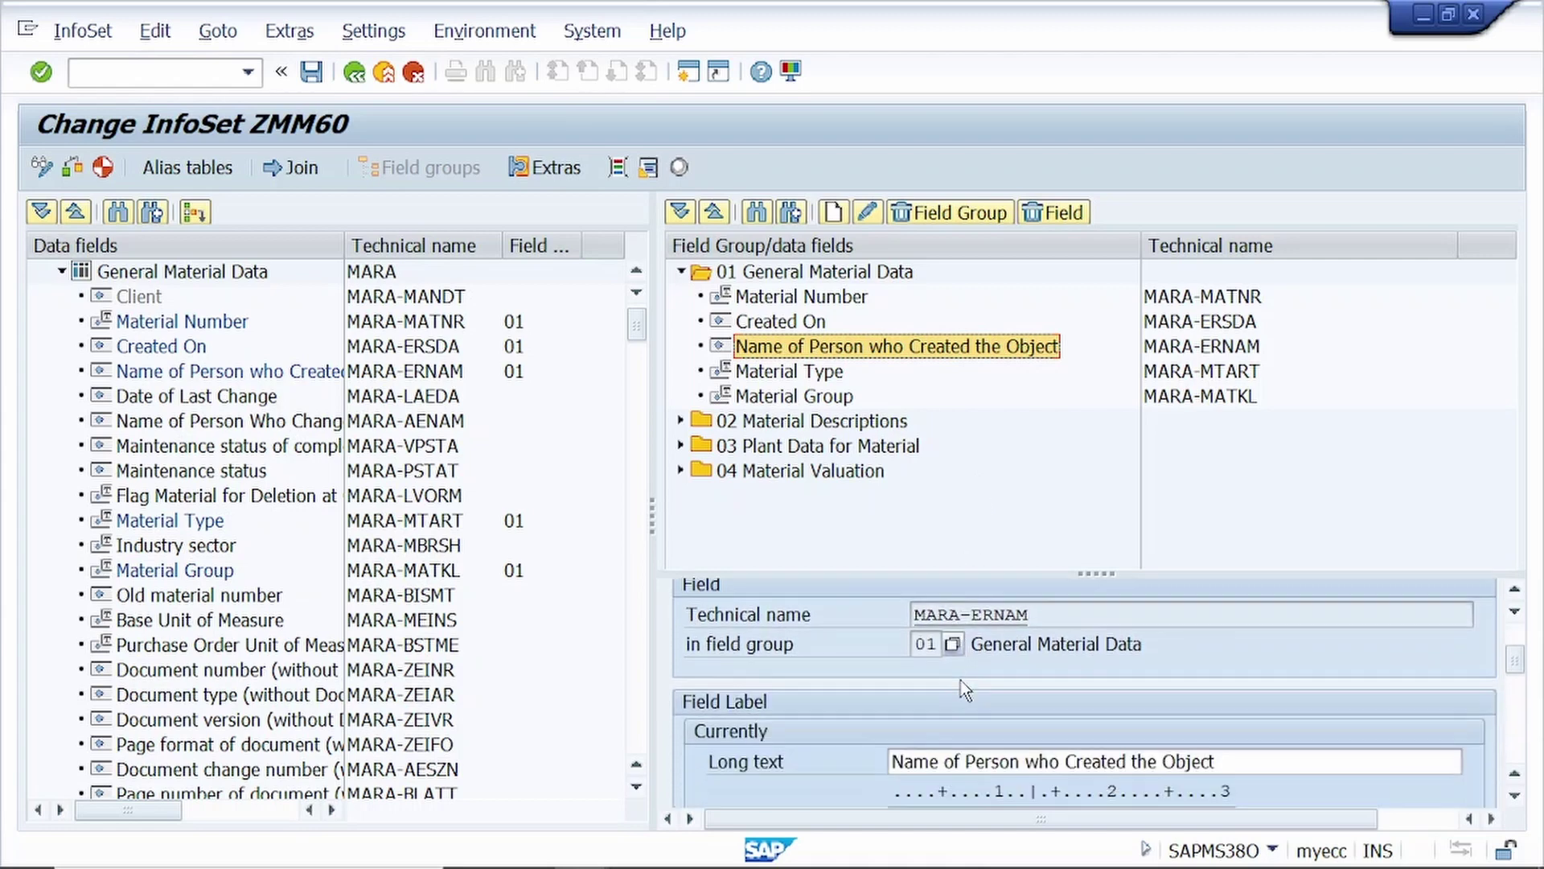
scroll(965, 688, down, 2)
drag(1264, 619, 1177, 620)
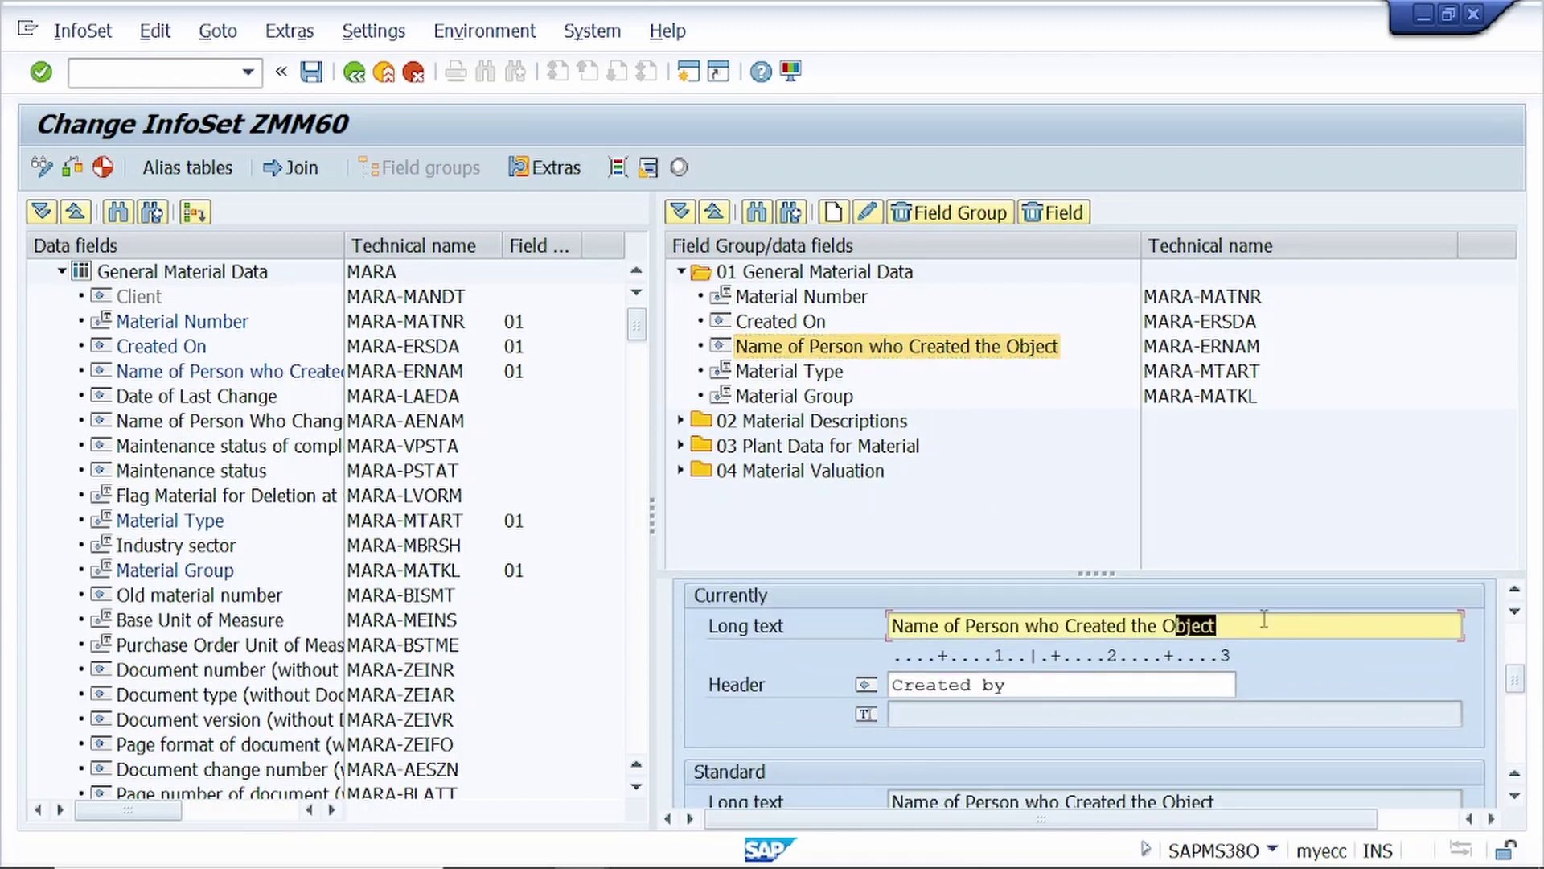
key(BackSpace)
key(BackSpace)
key(BackSpace)
key(BackSpace)
key(BackSpace)
key(BackSpace)
key(BackSpace)
key(BackSpace)
key(BackSpace)
key(BackSpace)
key(BackSpace)
key(BackSpace)
key(BackSpace)
key(BackSpace)
key(BackSpace)
key(BackSpace)
key(BackSpace)
key(BackSpace)
key(BackSpace)
key(BackSpace)
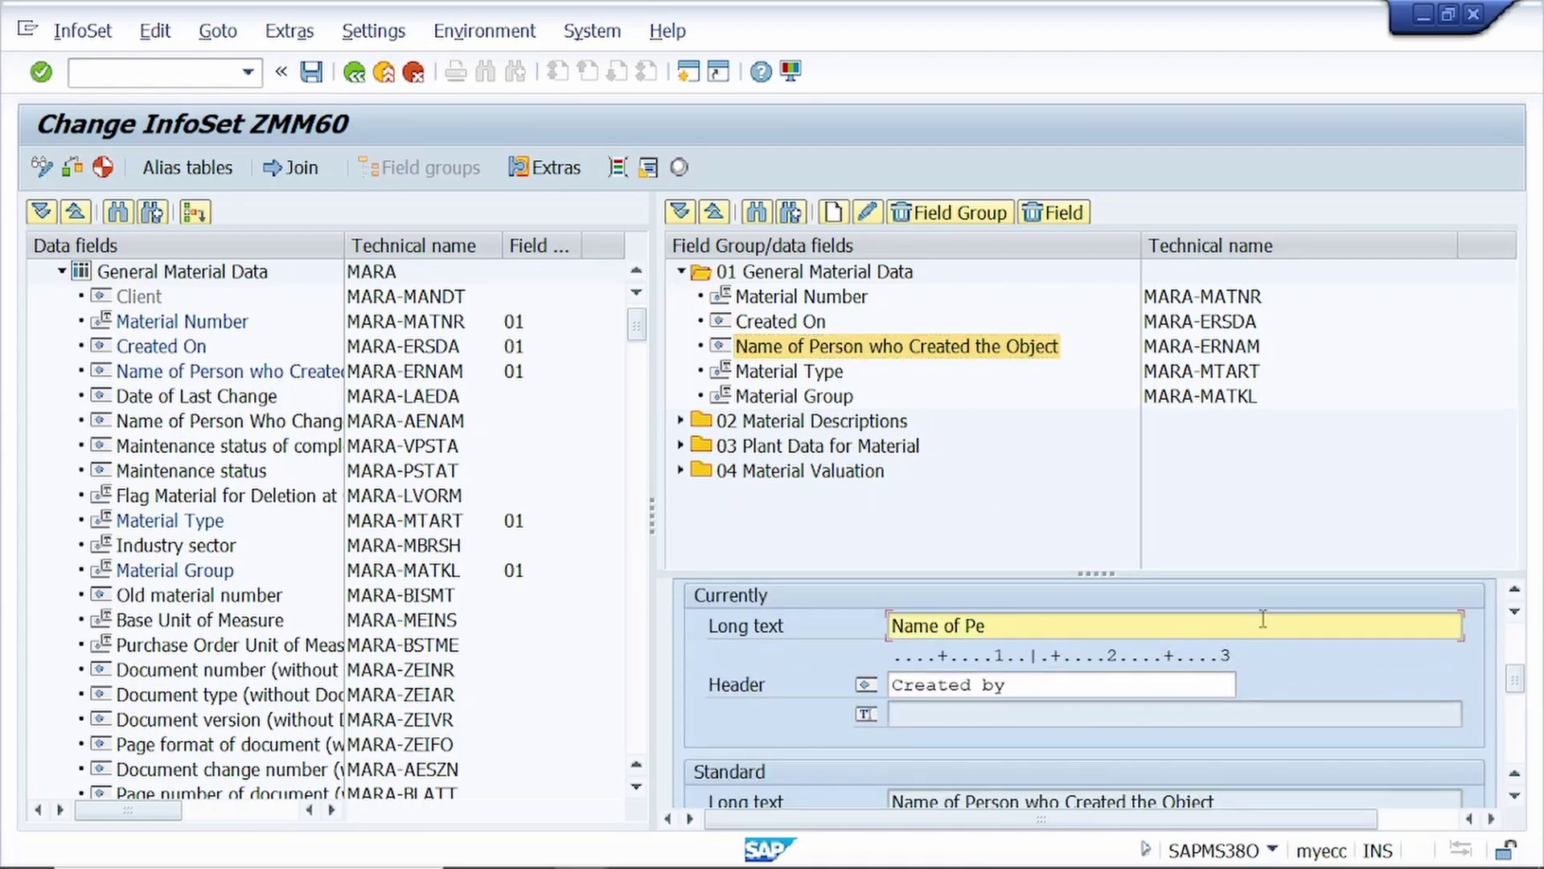
text(Created By)
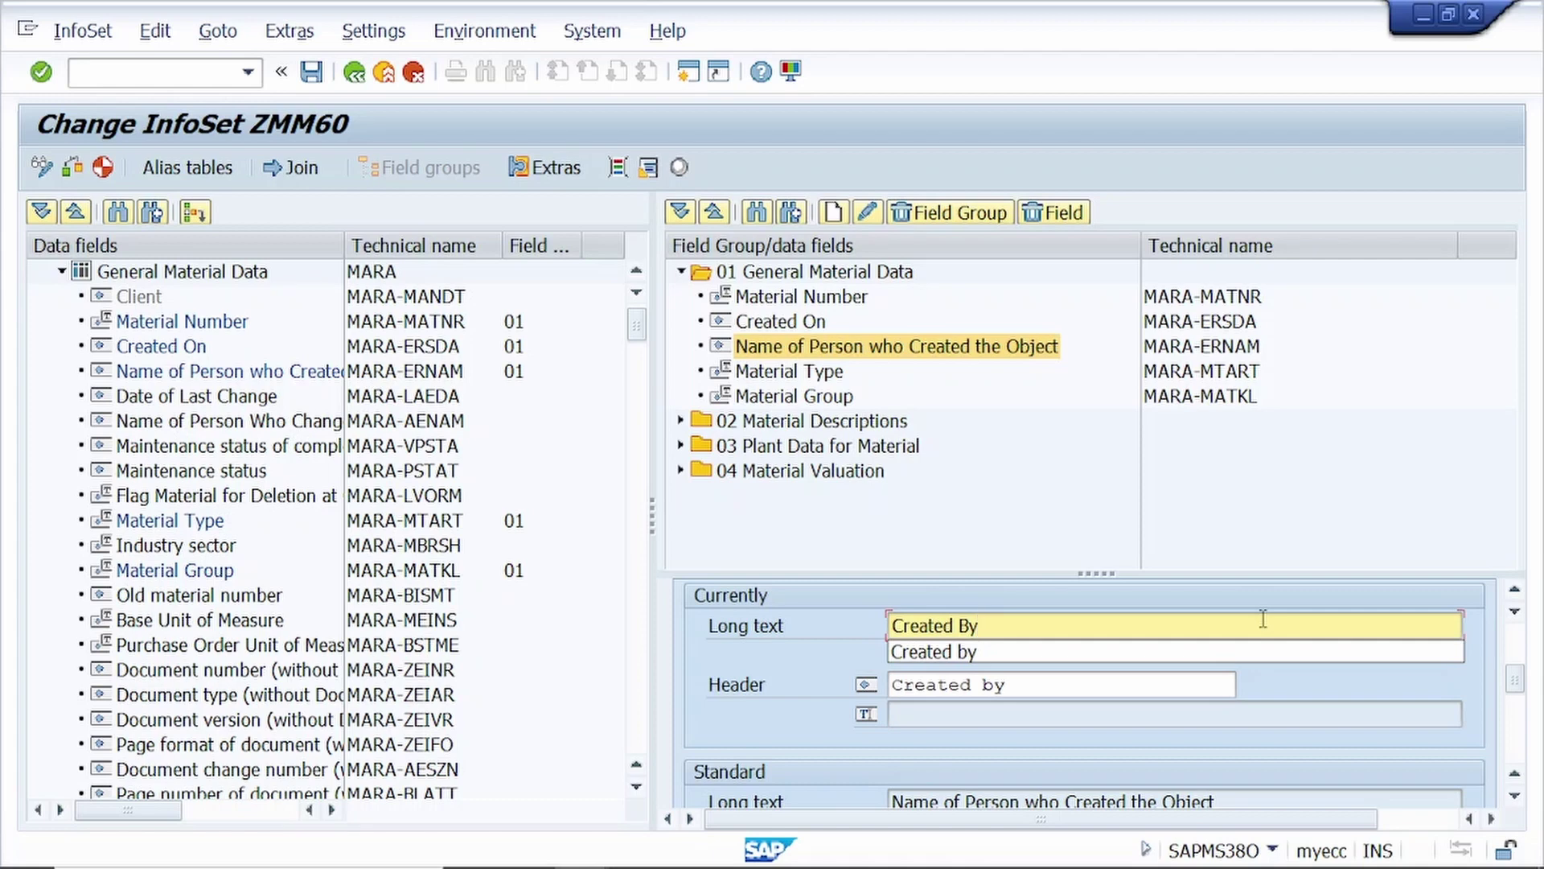
key(Return)
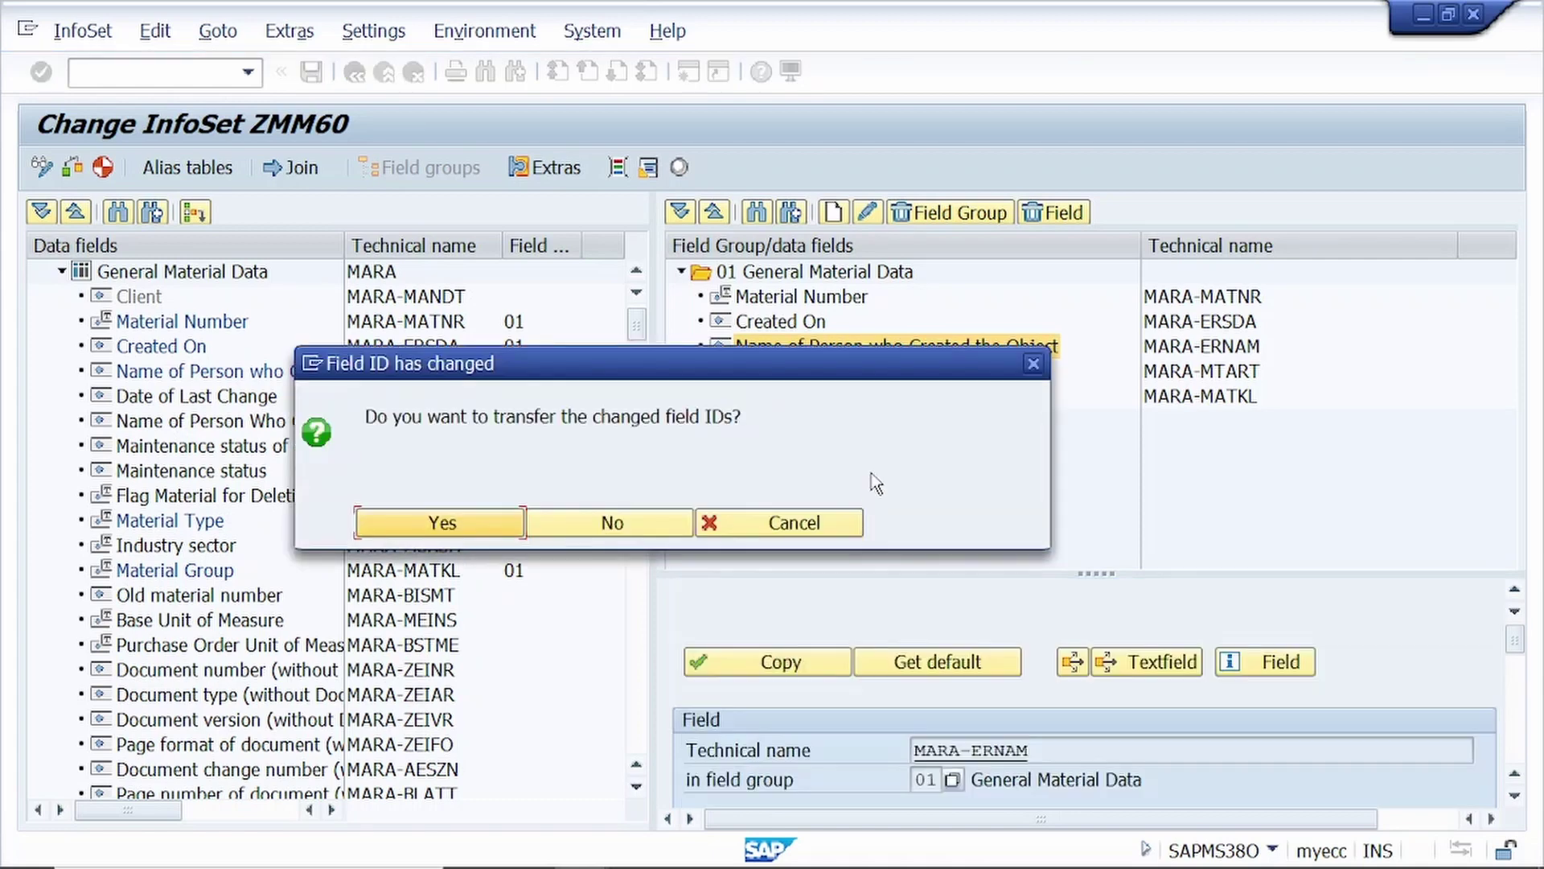
click(447, 524)
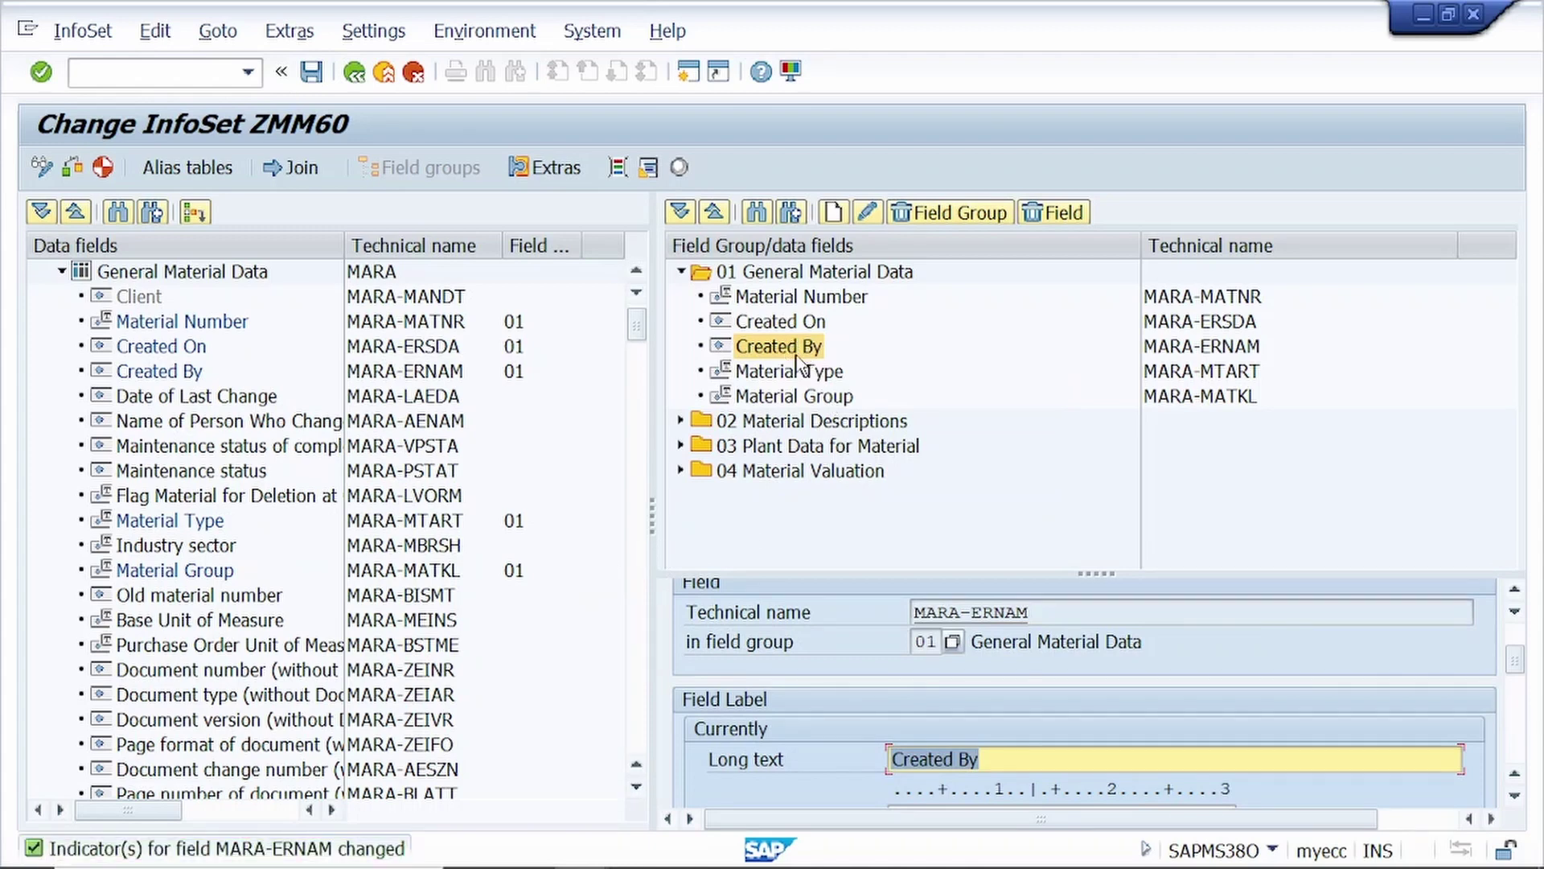
Add the MAKT field Material Description (Short Text) to field group 02 Material Descriptions.
click(60, 273)
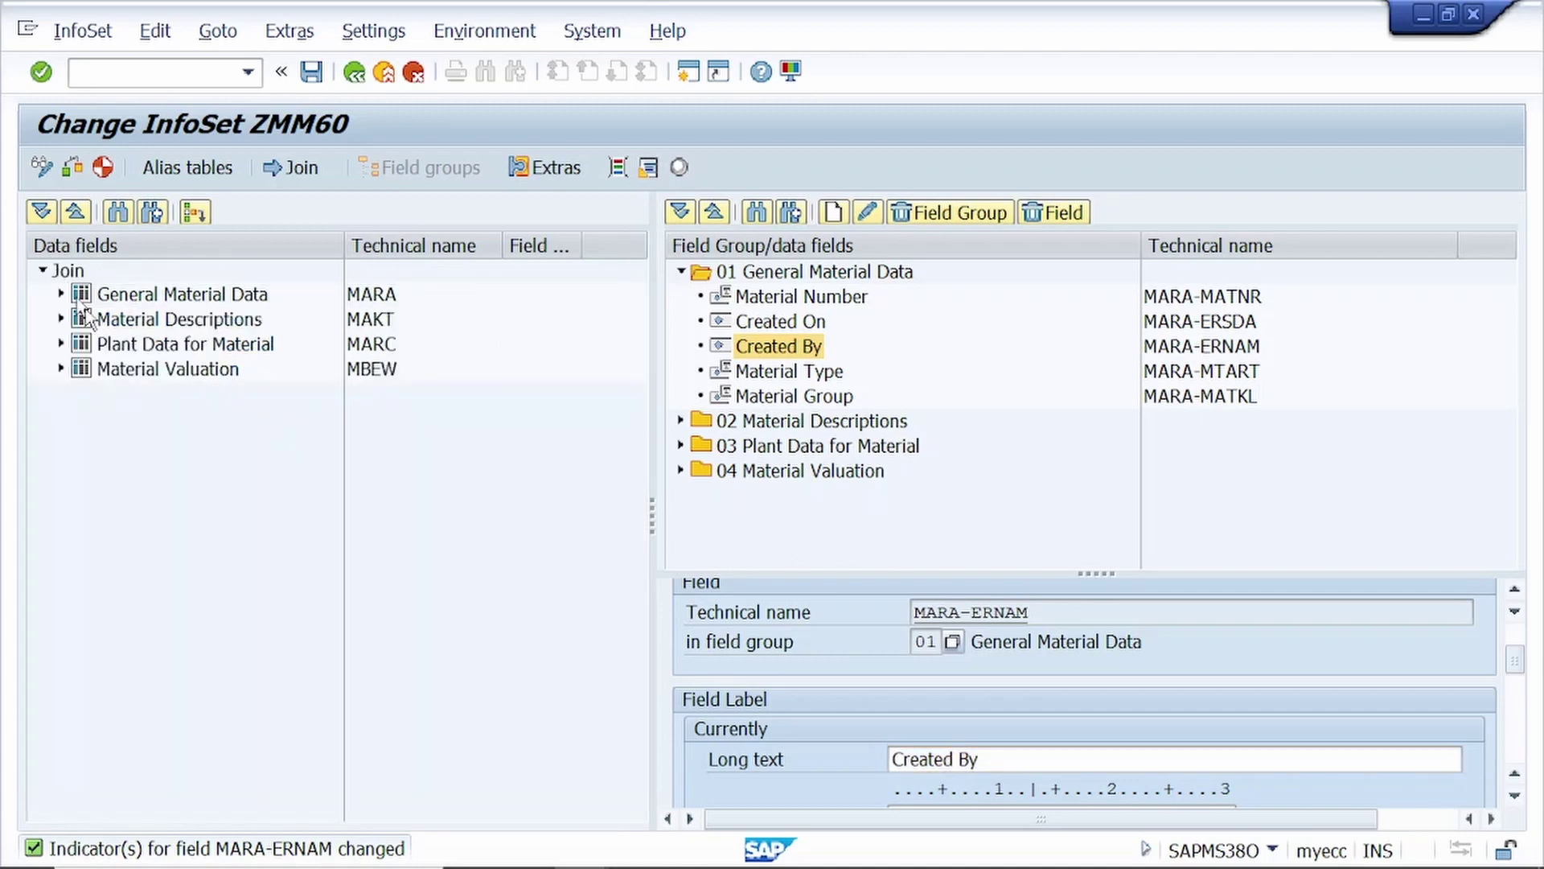
click(681, 274)
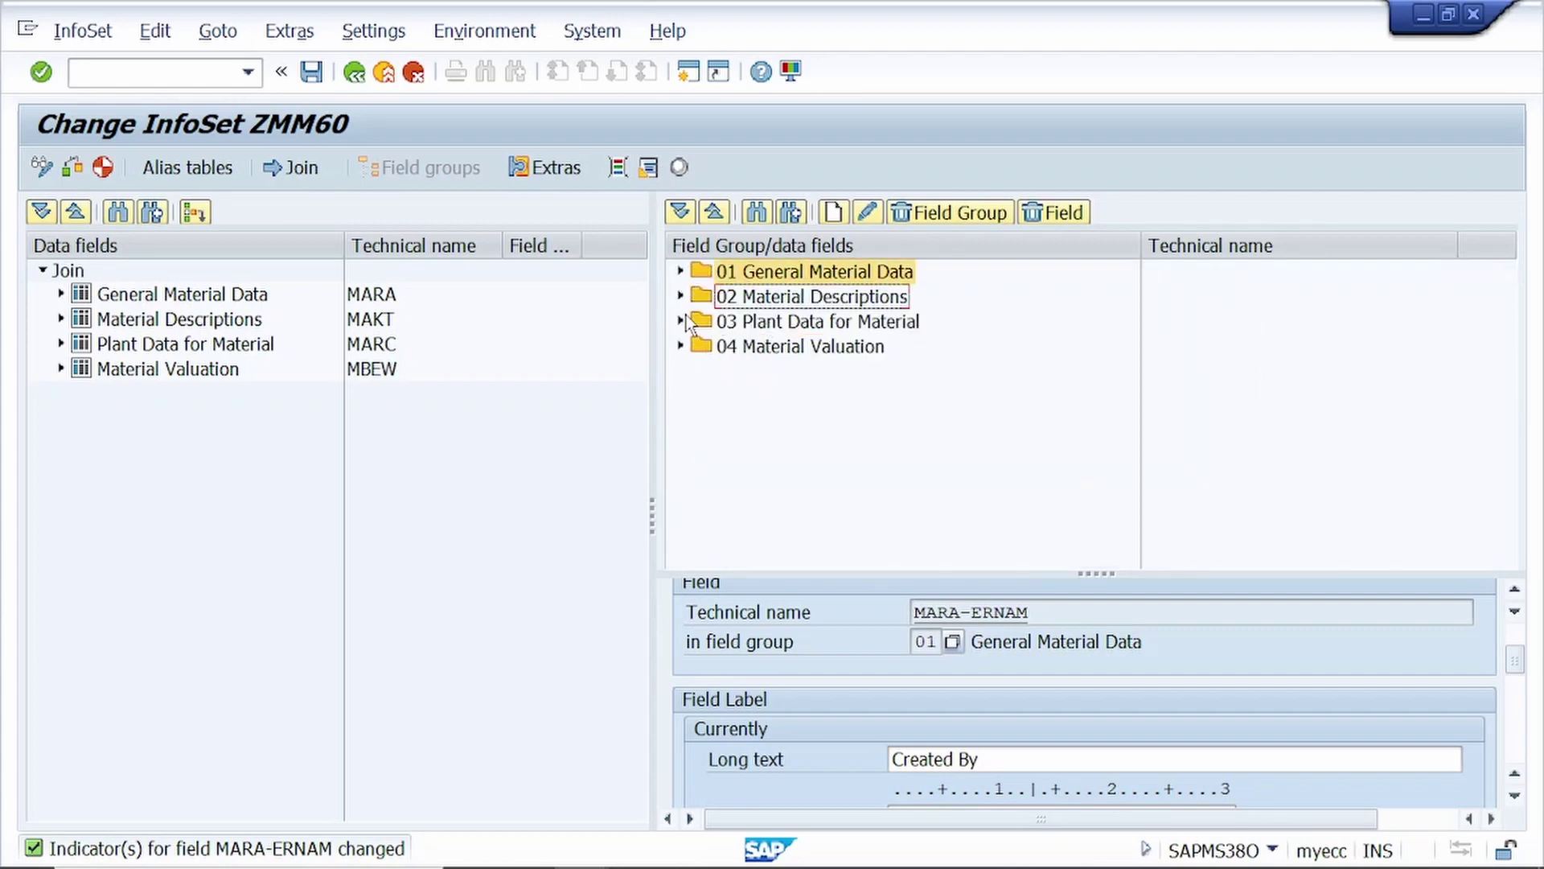
click(679, 296)
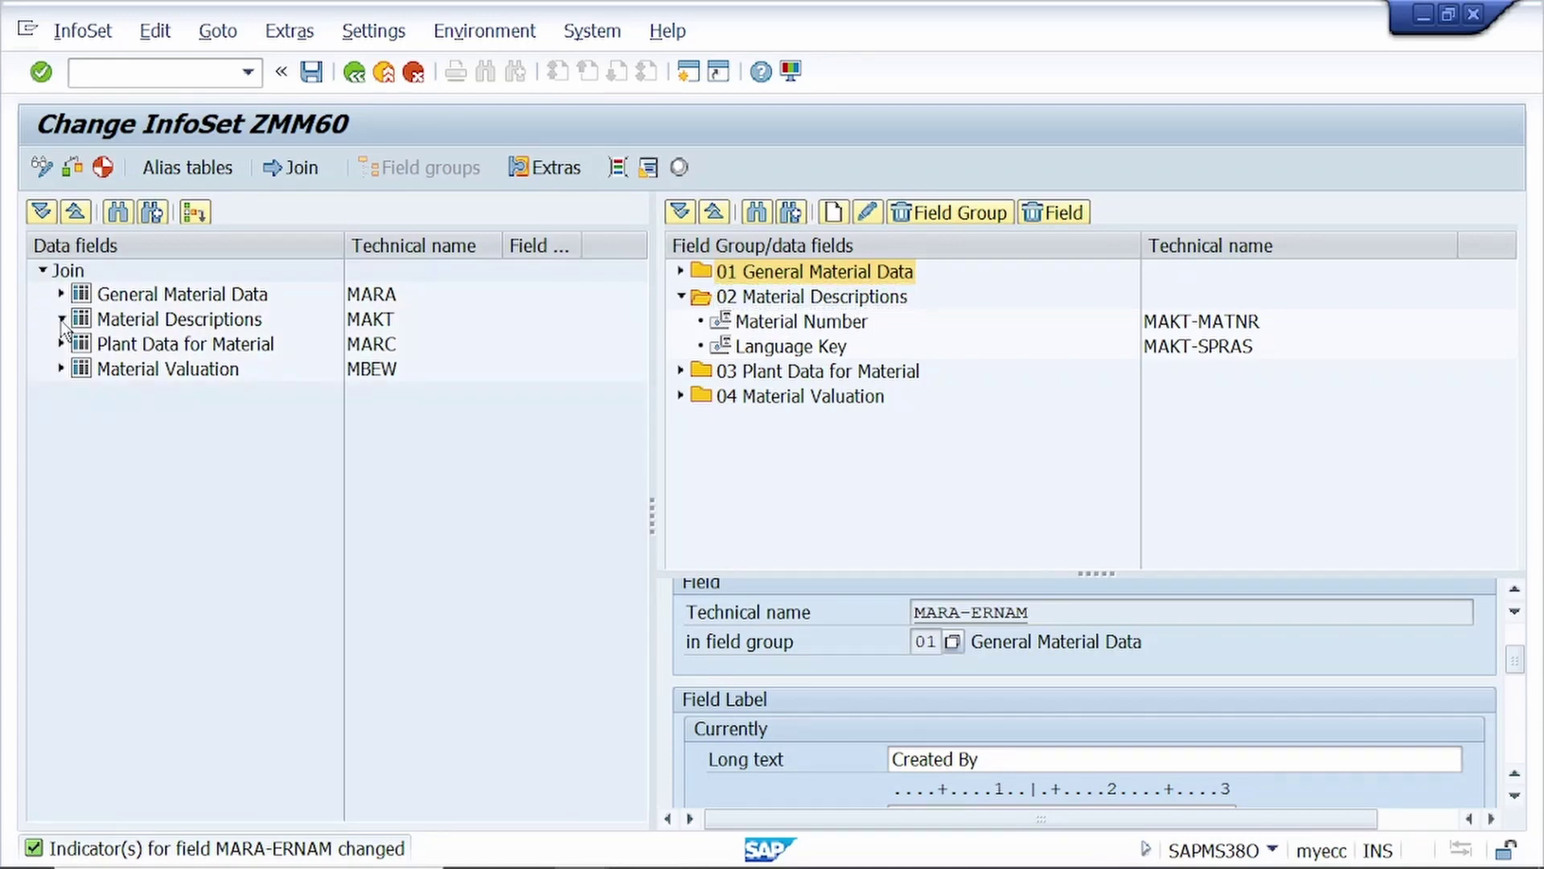
click(62, 319)
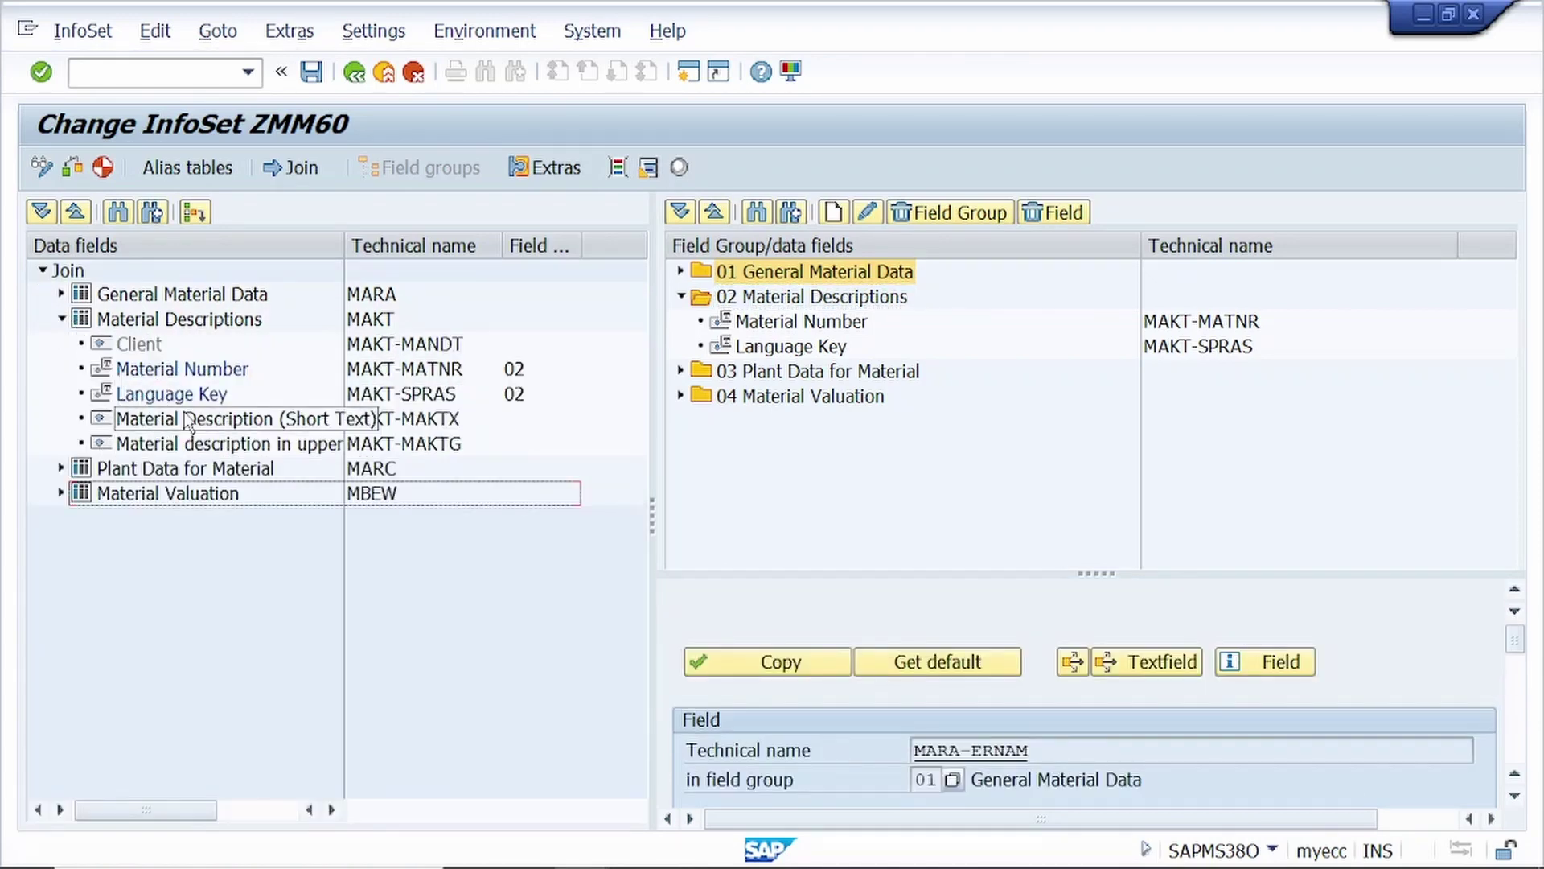
drag(187, 424, 804, 331)
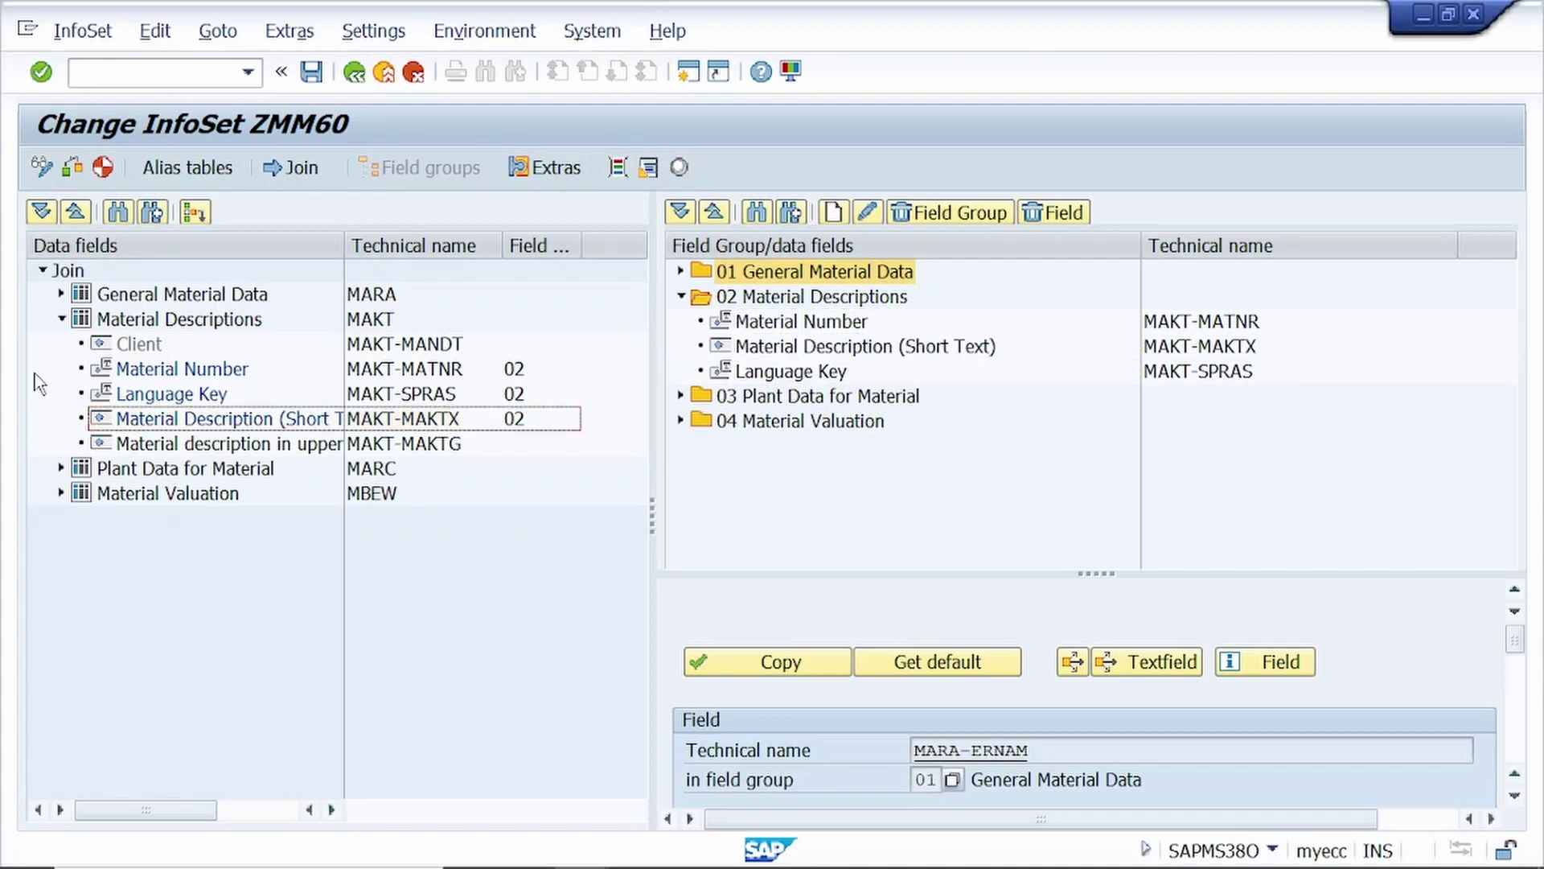
click(61, 319)
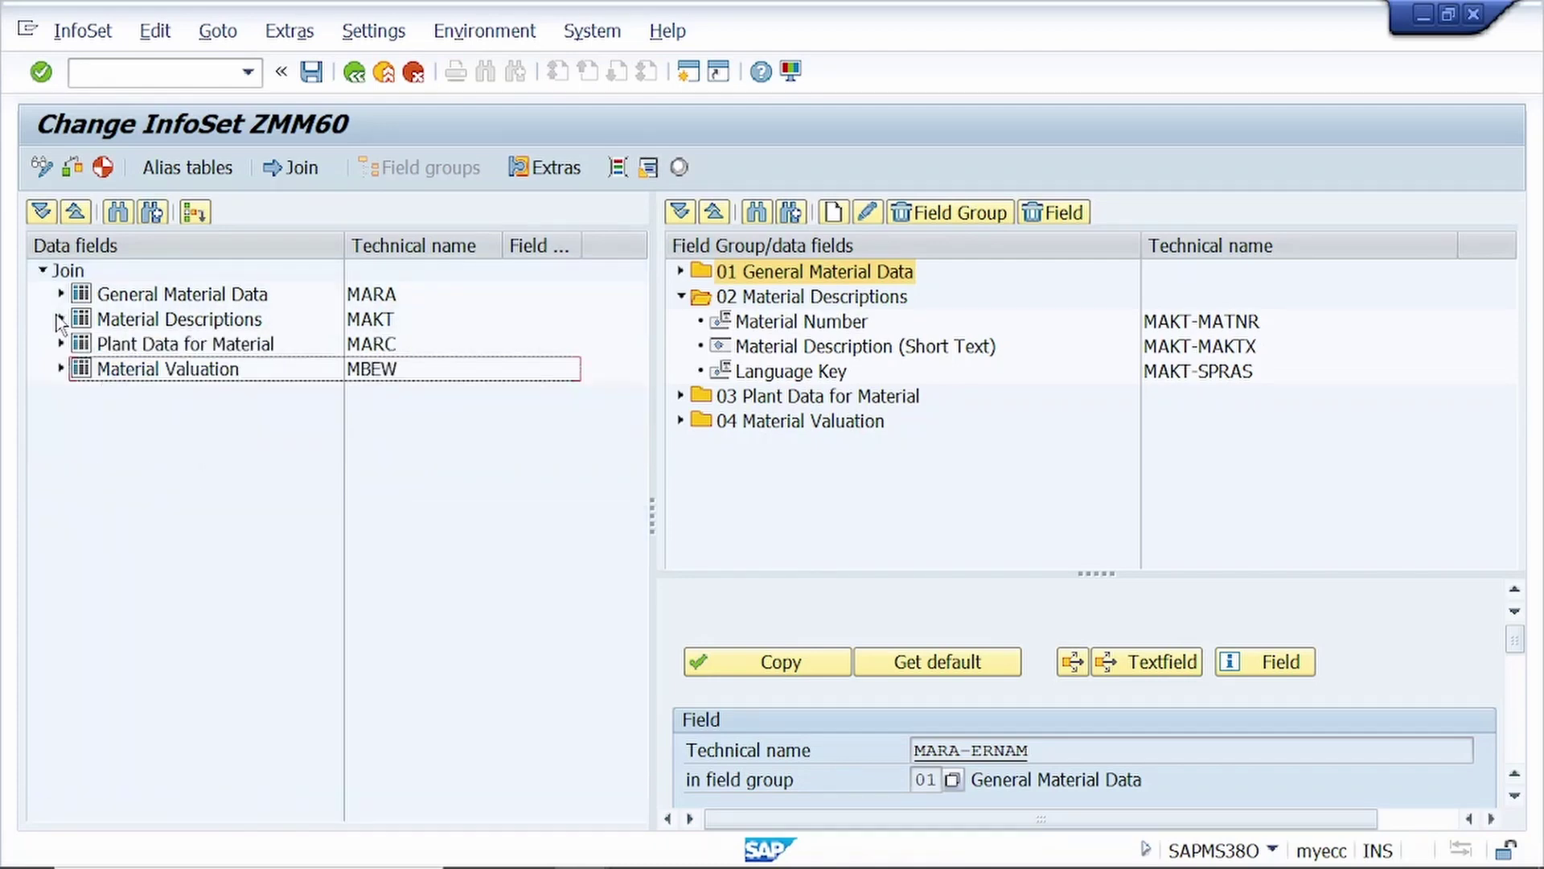
click(679, 298)
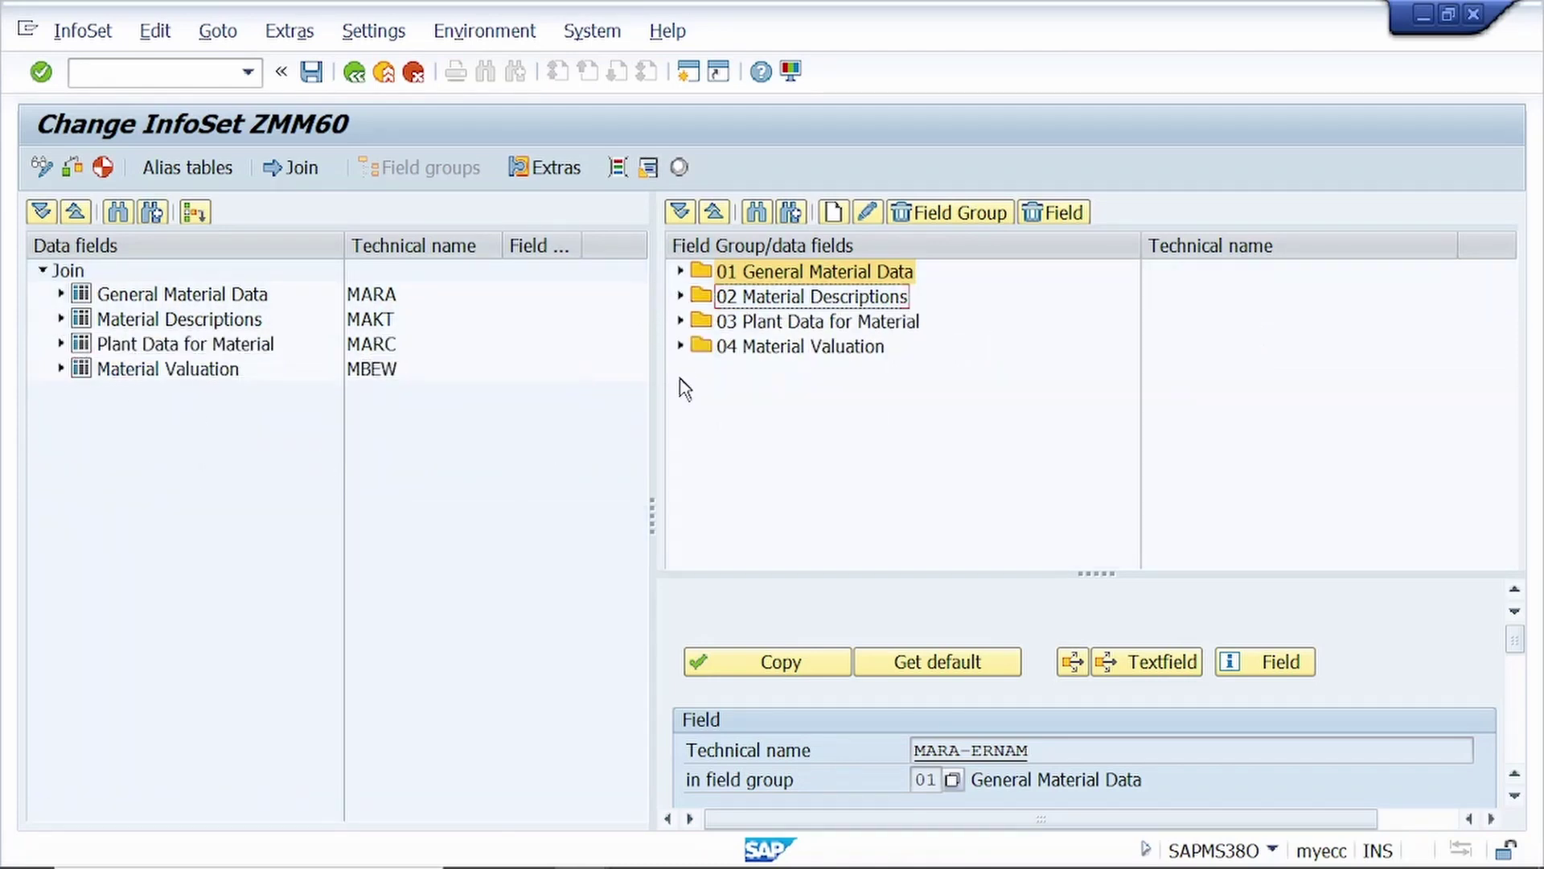
Check field group 03 Plant Data for Material, and add the MBEW field Total Valuated Stock to field group 04 Material Valuation.
click(680, 323)
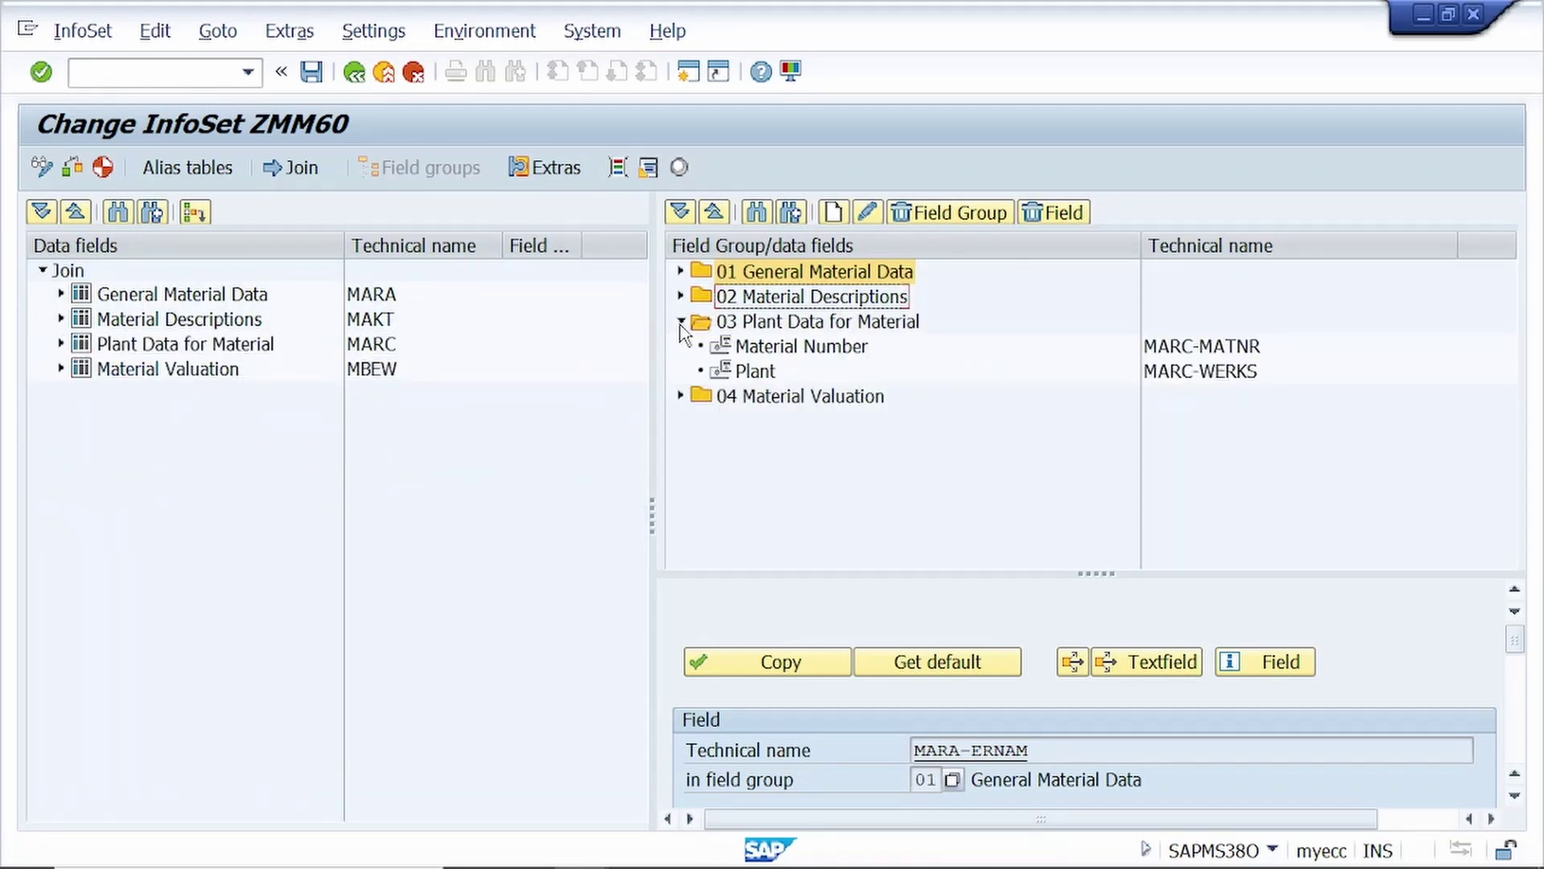
click(680, 322)
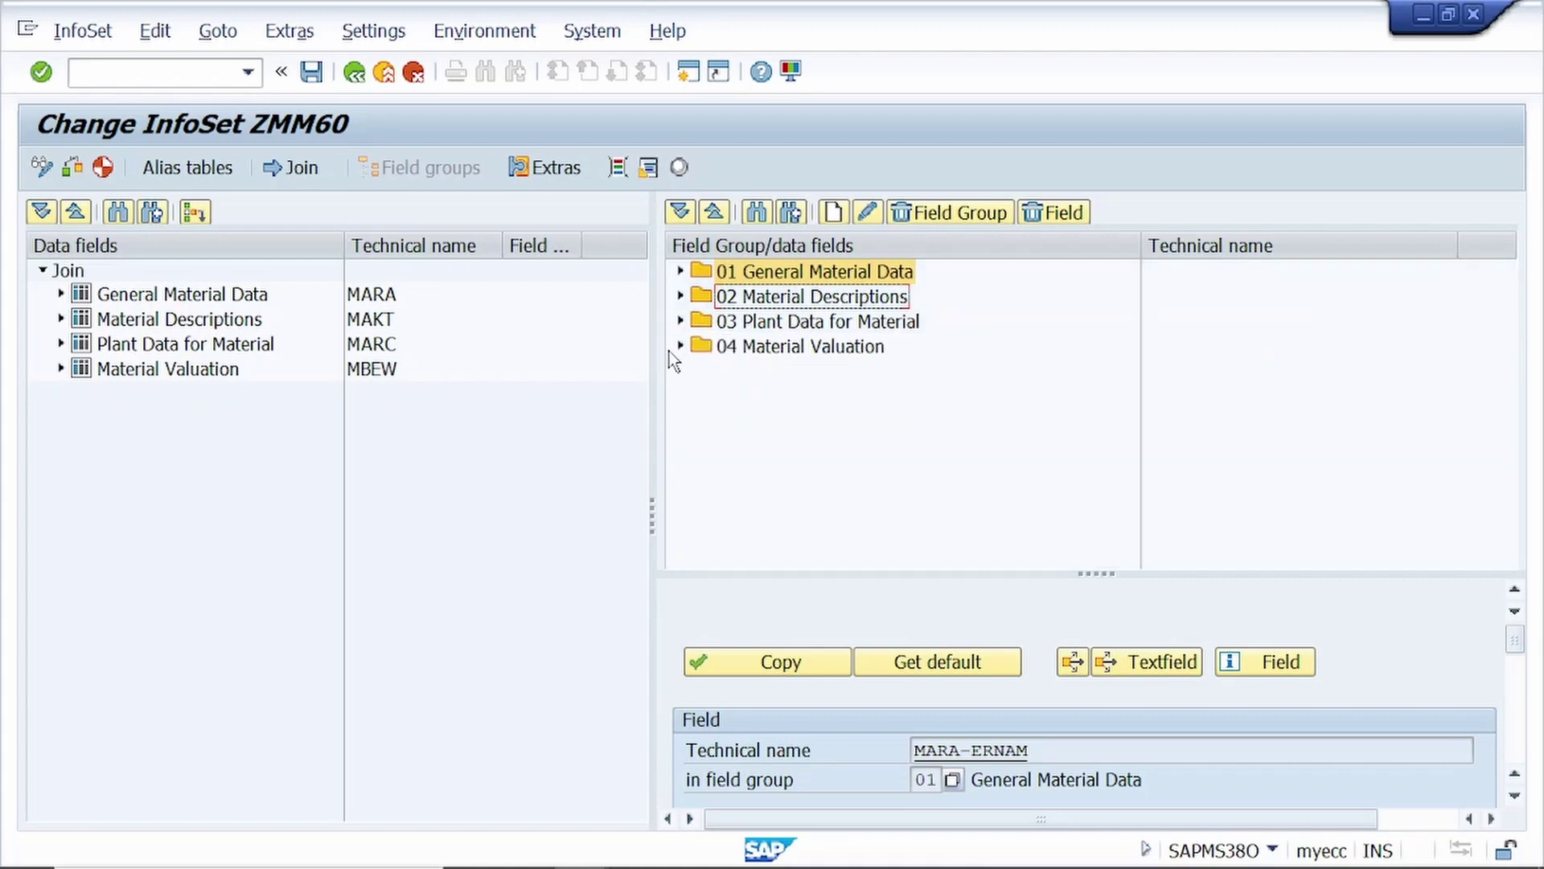
click(681, 346)
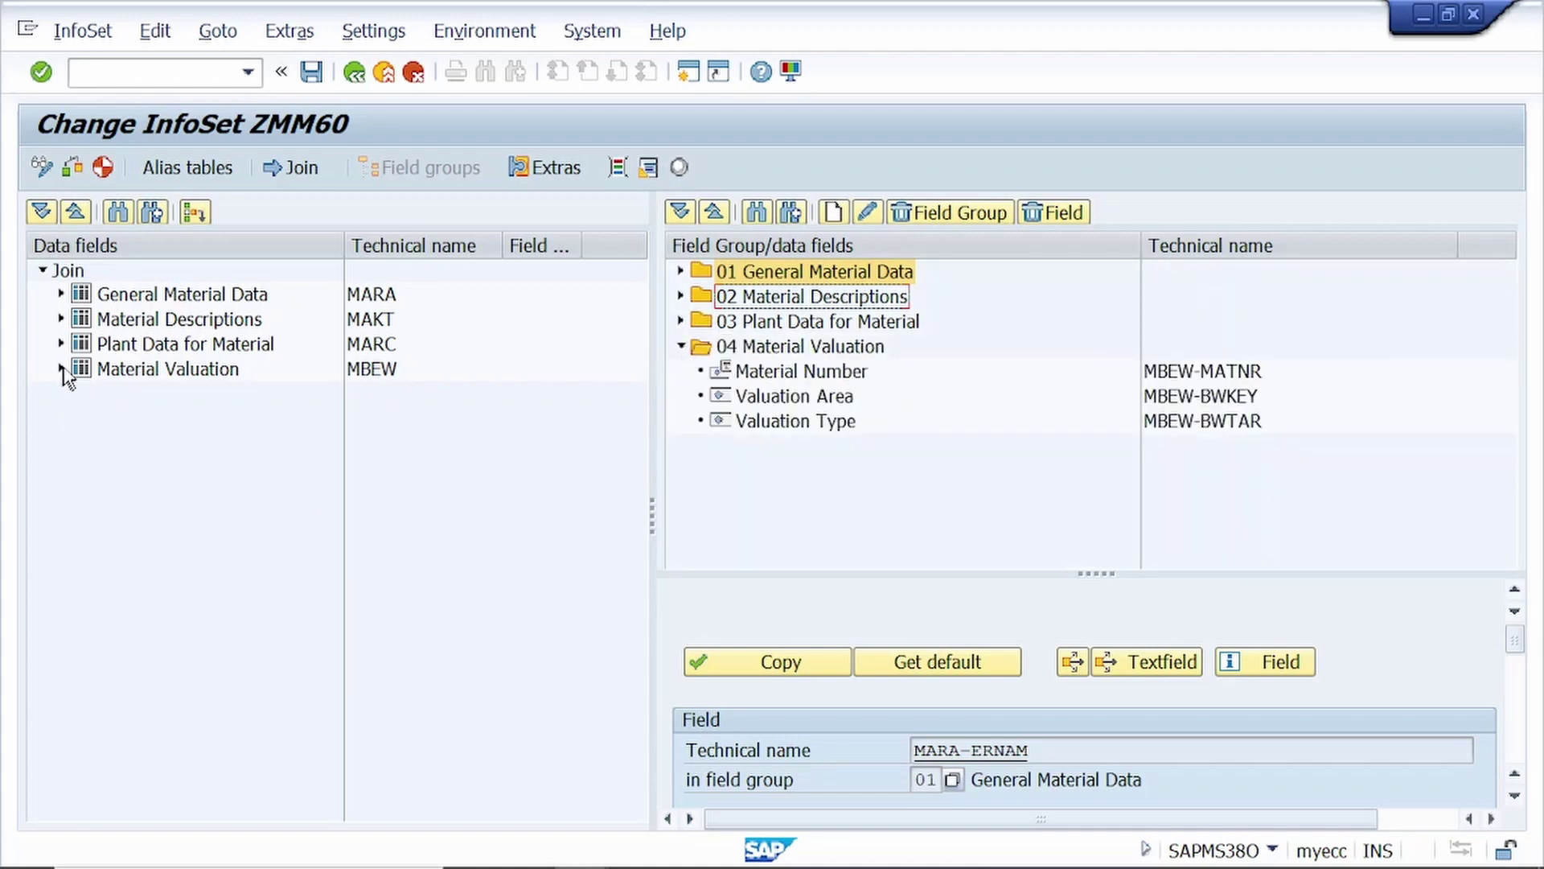
click(60, 375)
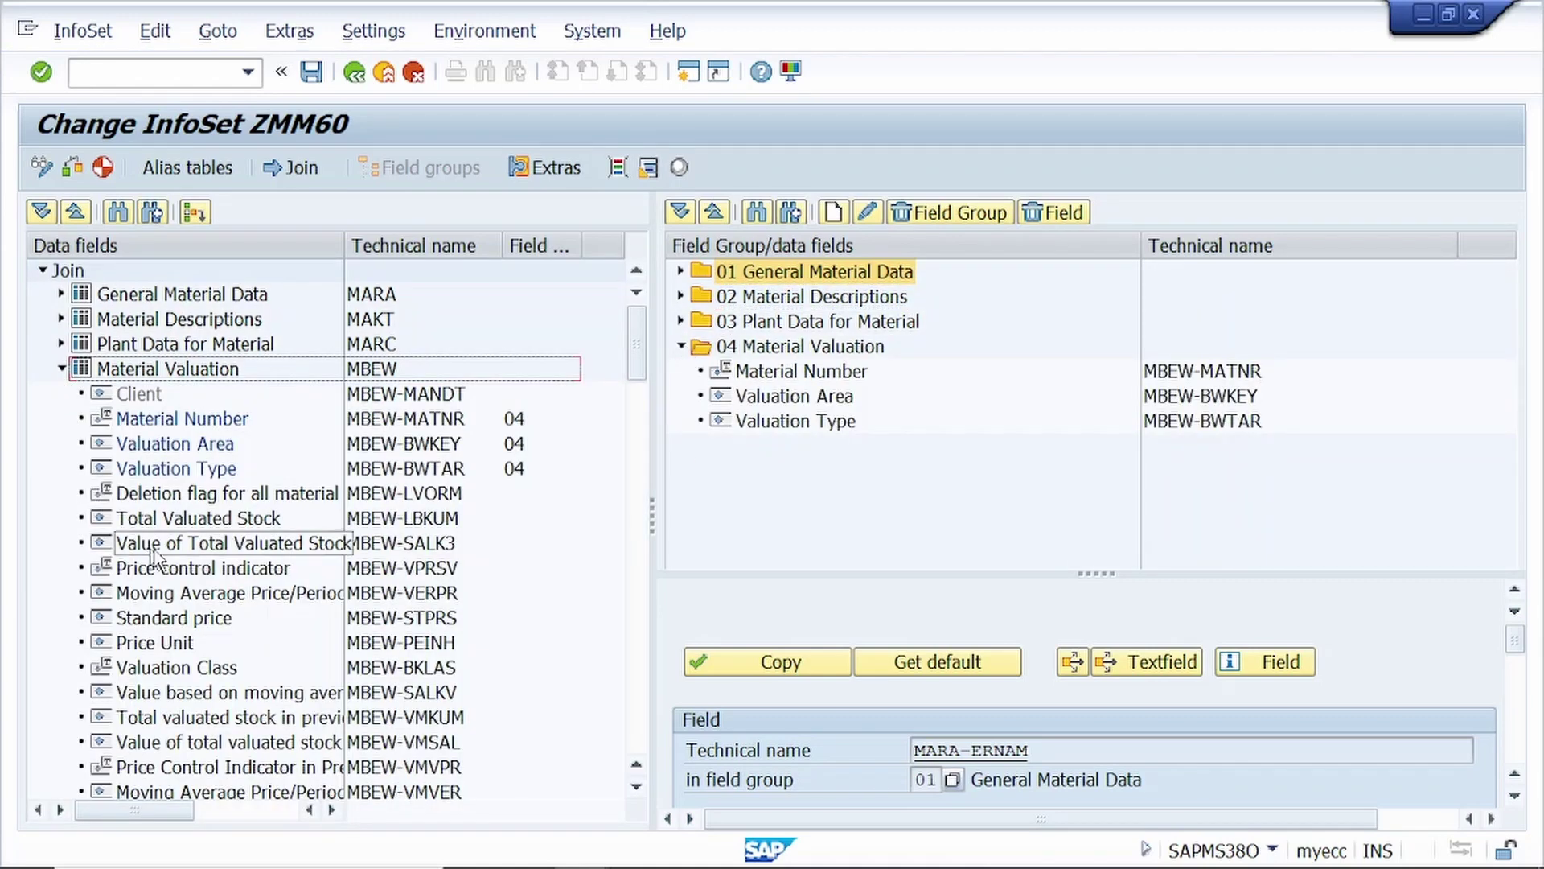
click(195, 521)
drag(195, 521, 791, 427)
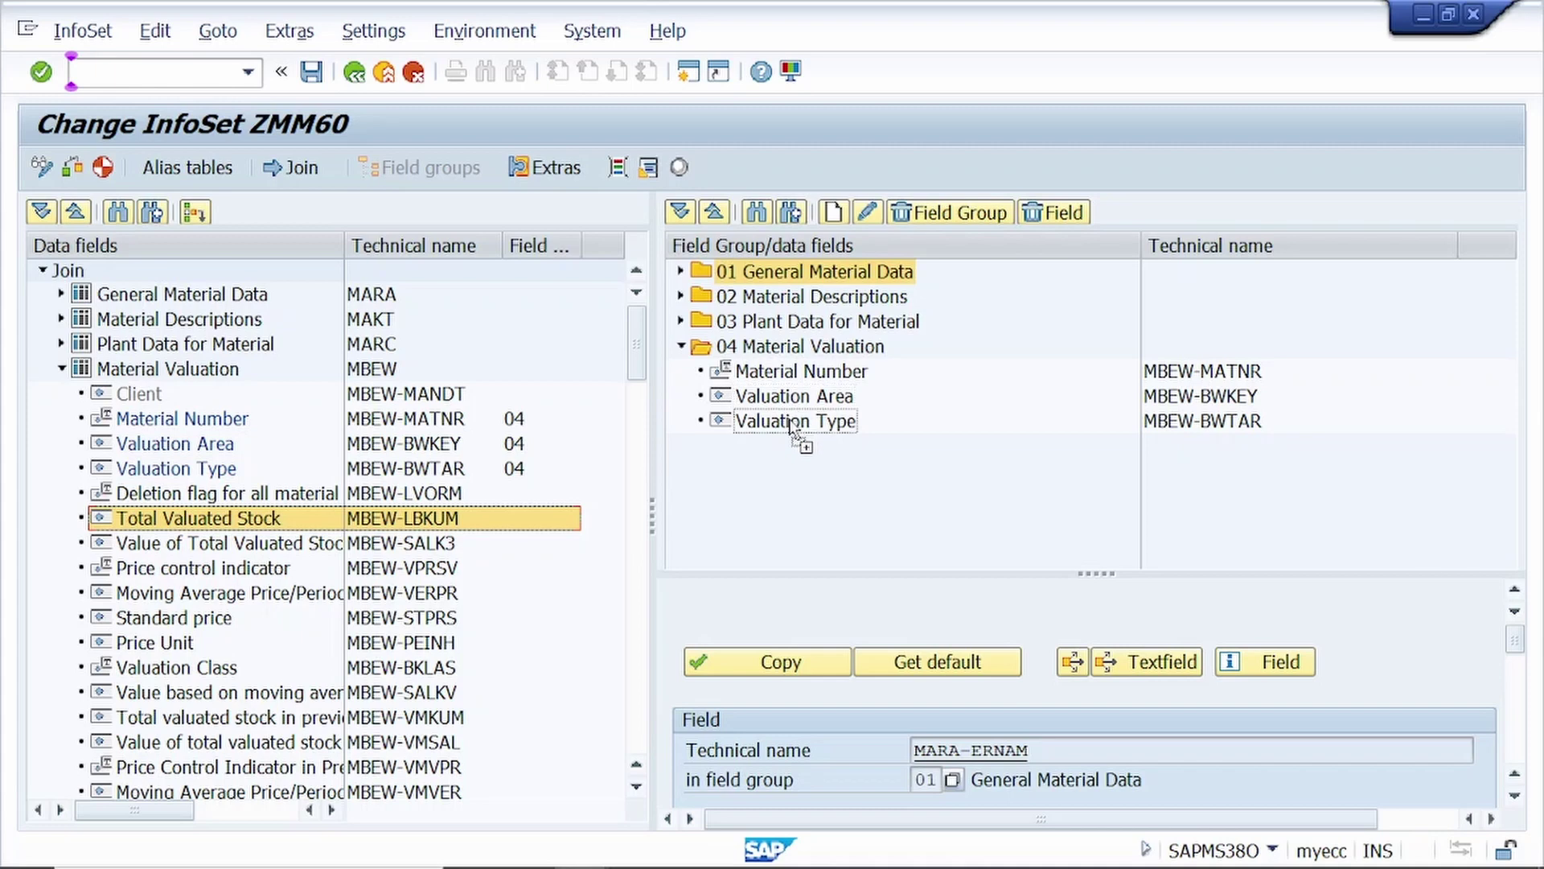
drag(790, 427, 792, 427)
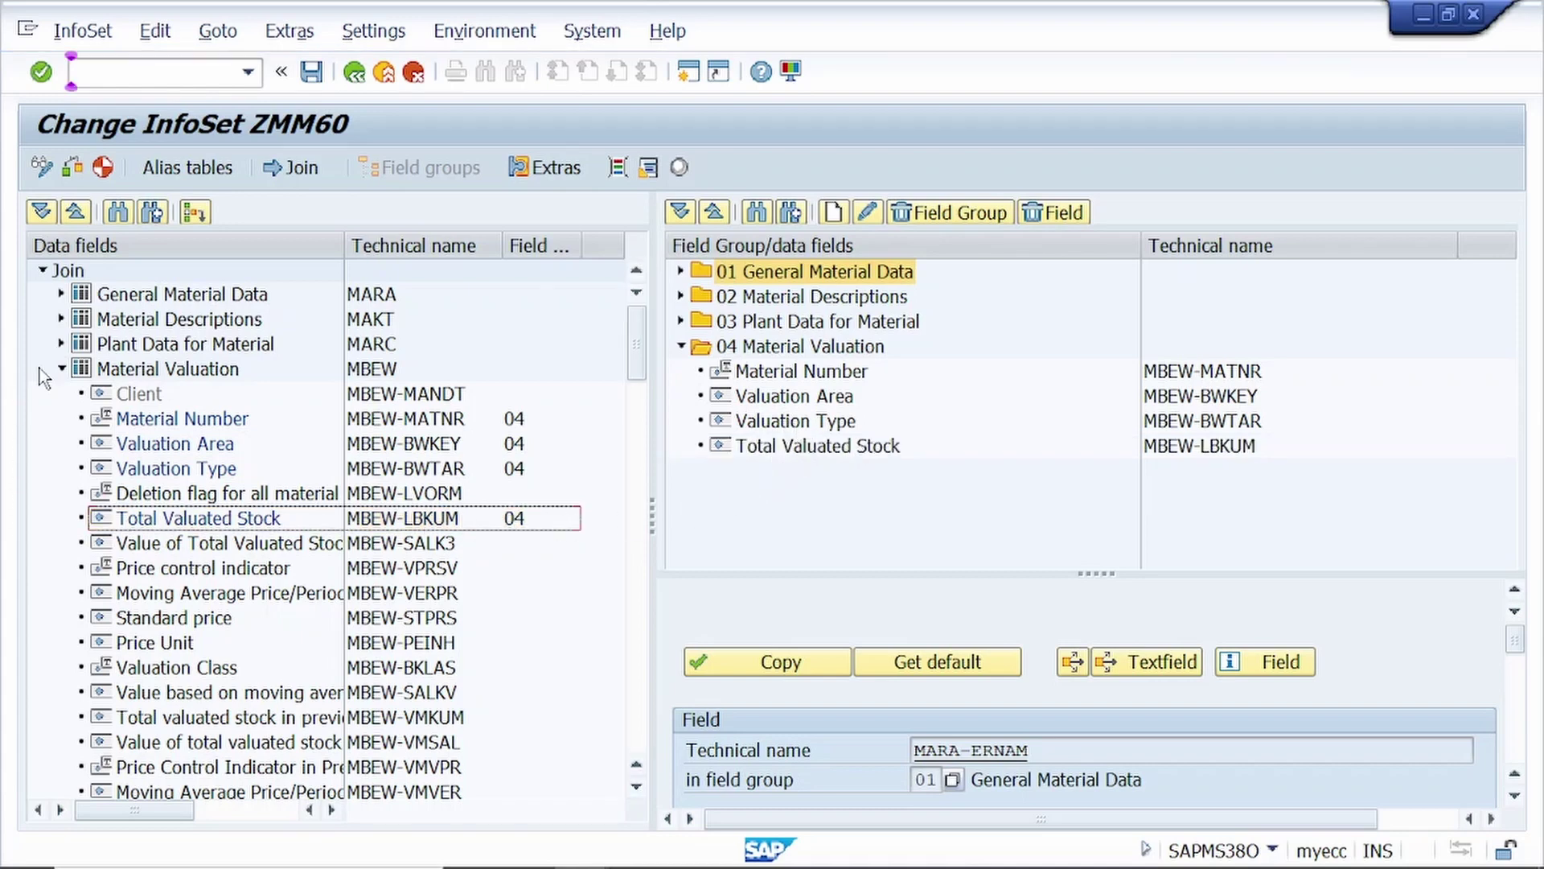
click(61, 368)
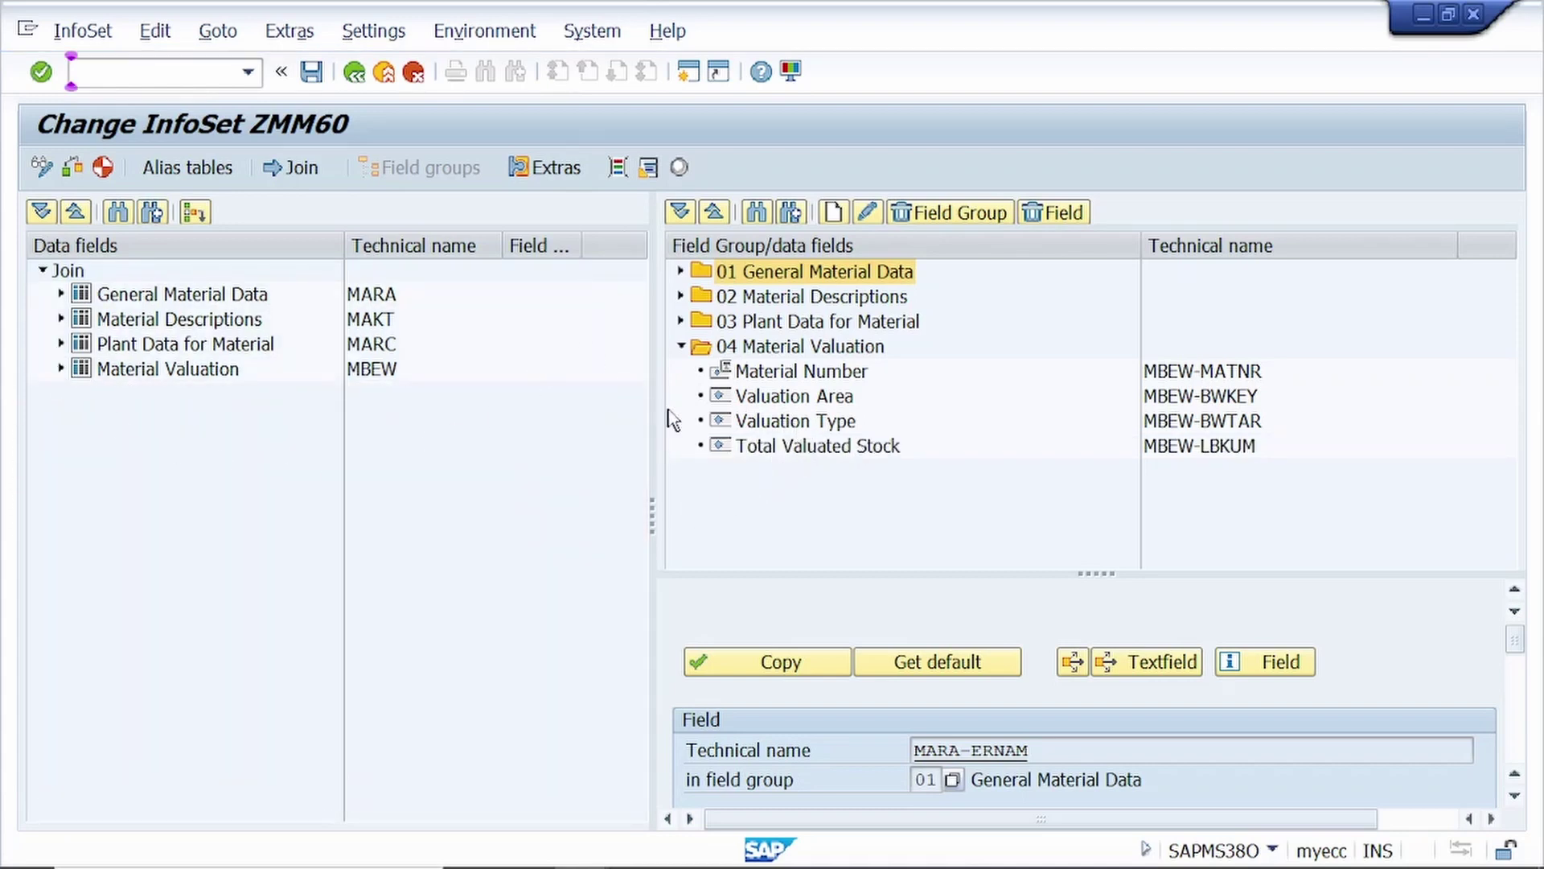
click(680, 347)
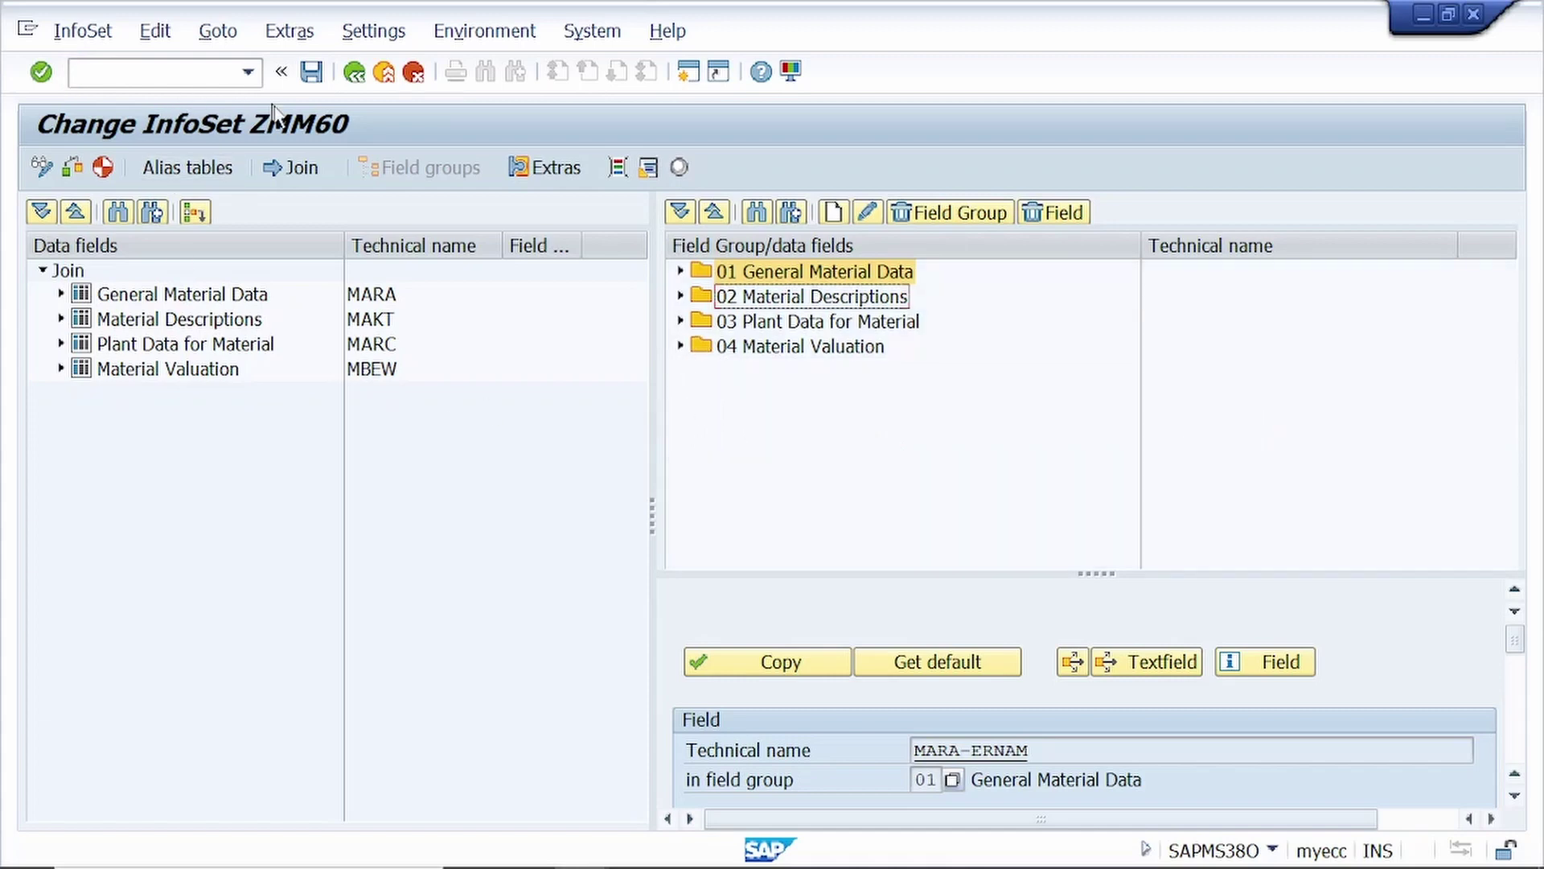
Generate InfoSet ZMM60 and open its role/user group assignment from the InfoSet initial screen.
click(104, 168)
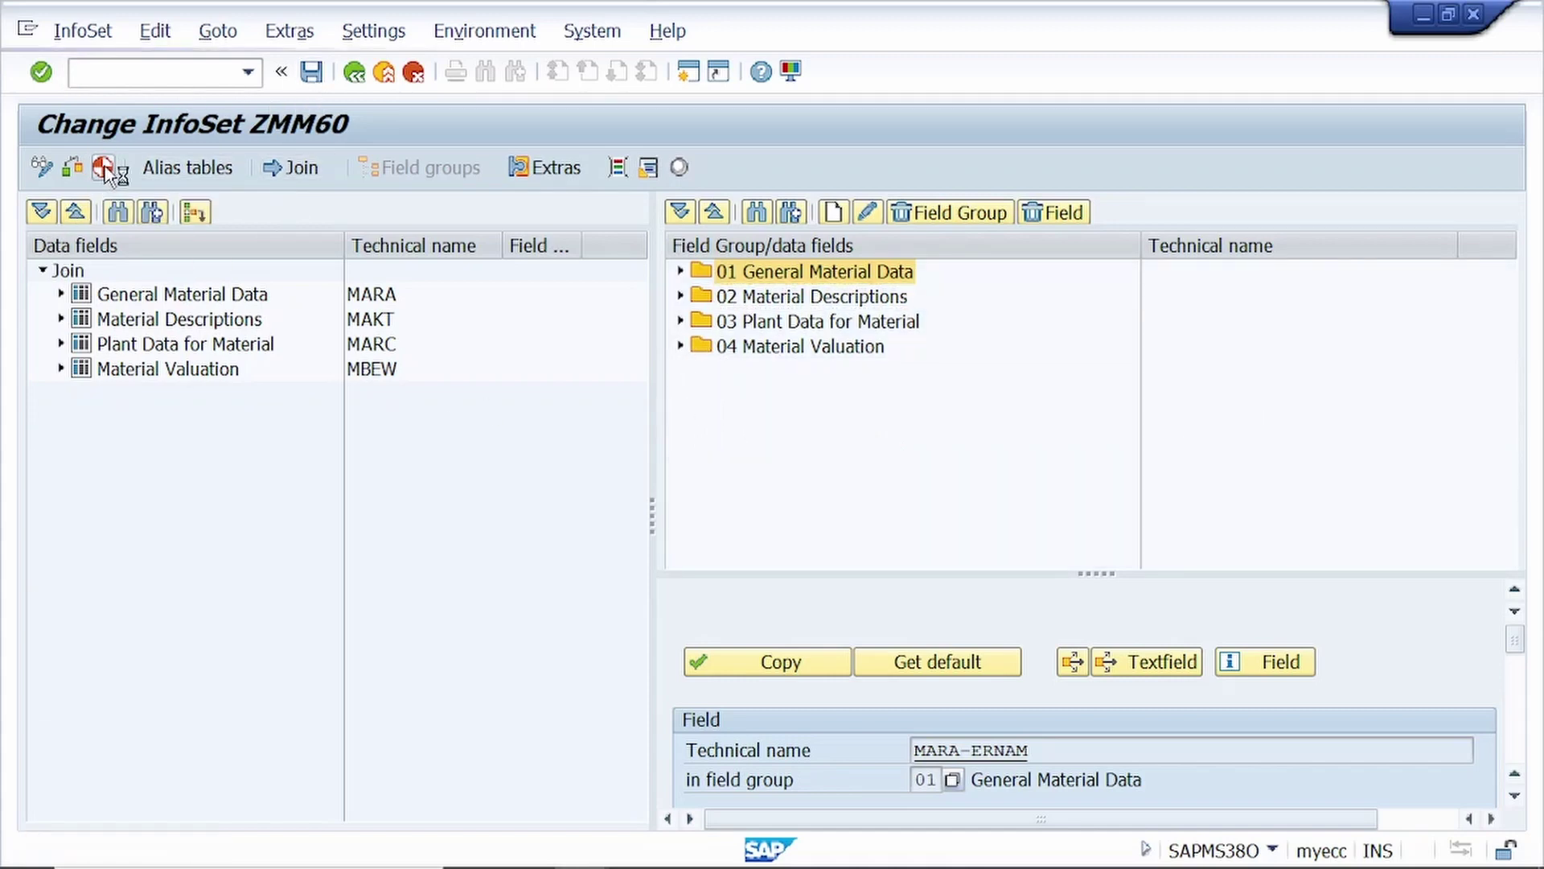
click(354, 74)
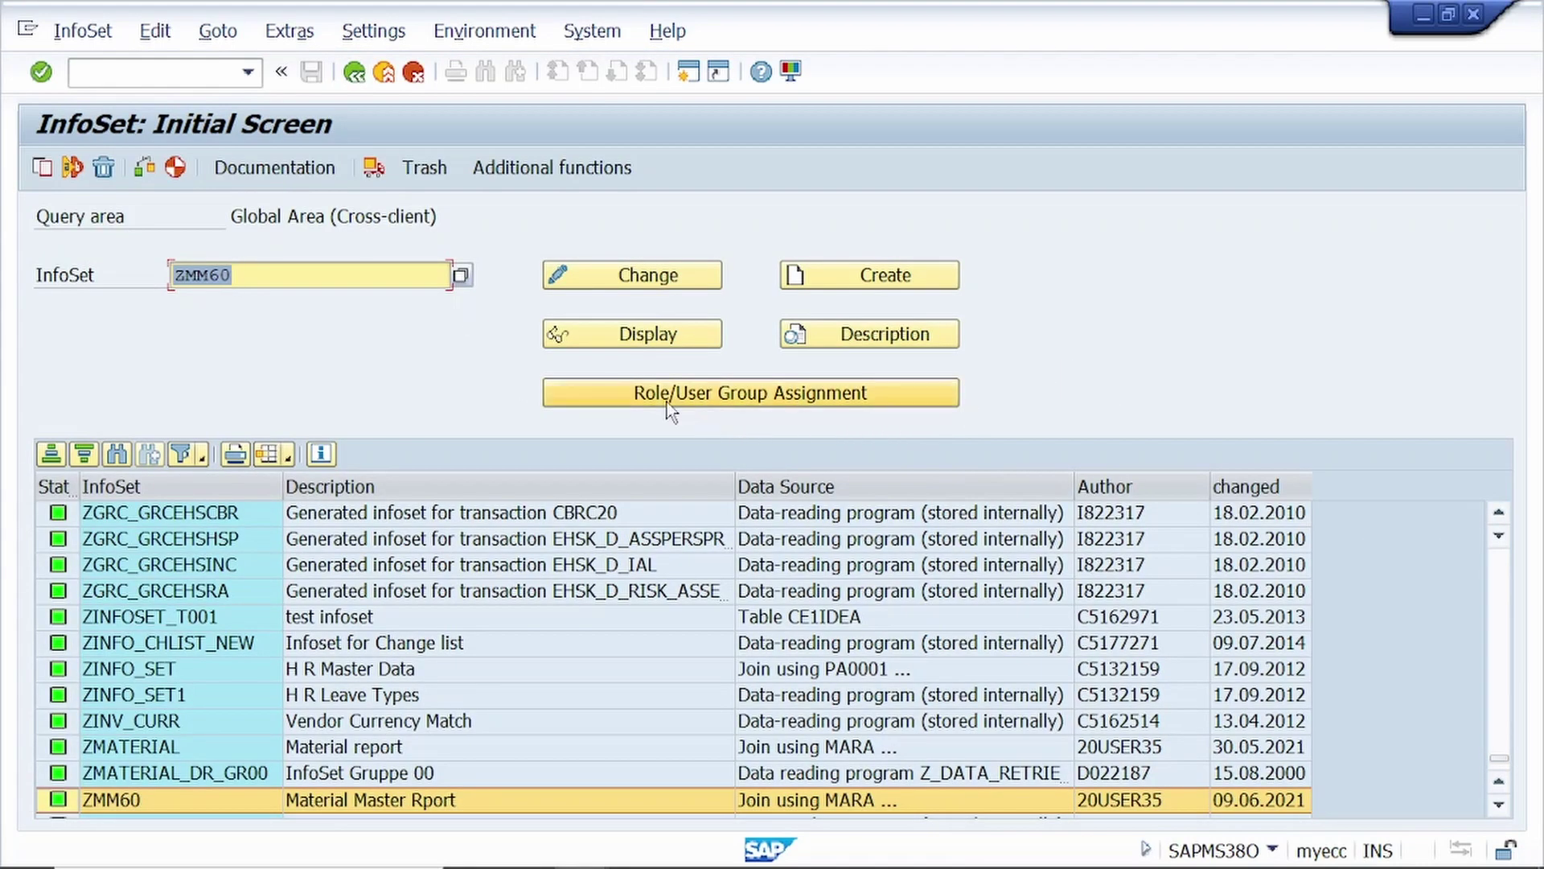
click(707, 397)
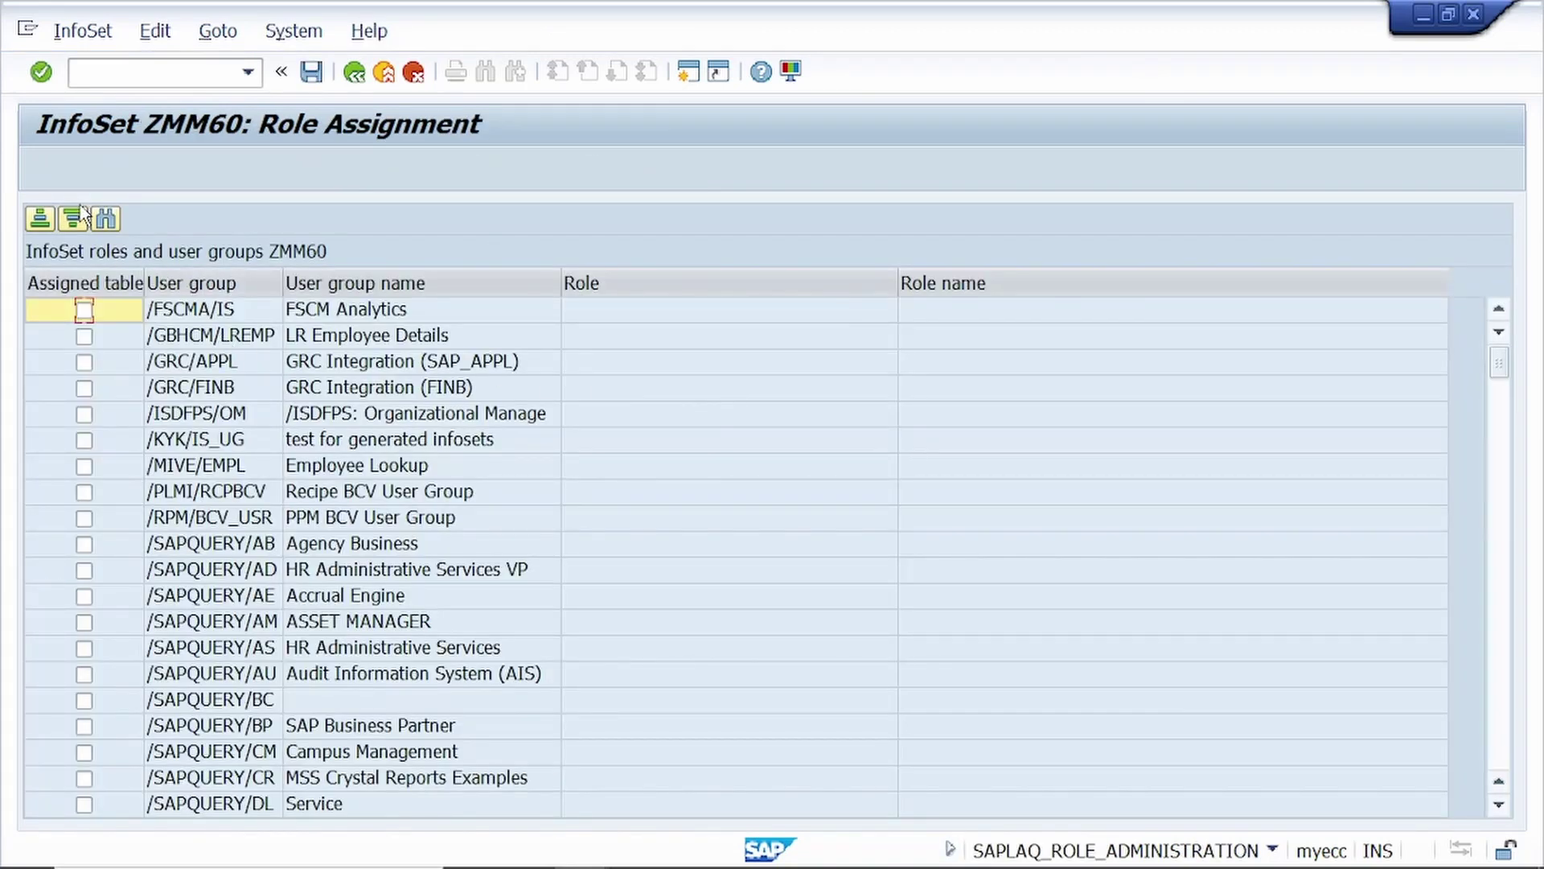
Find user group ZMM60 in the InfoSet's role assignment list, assign it to the InfoSet and save.
click(105, 220)
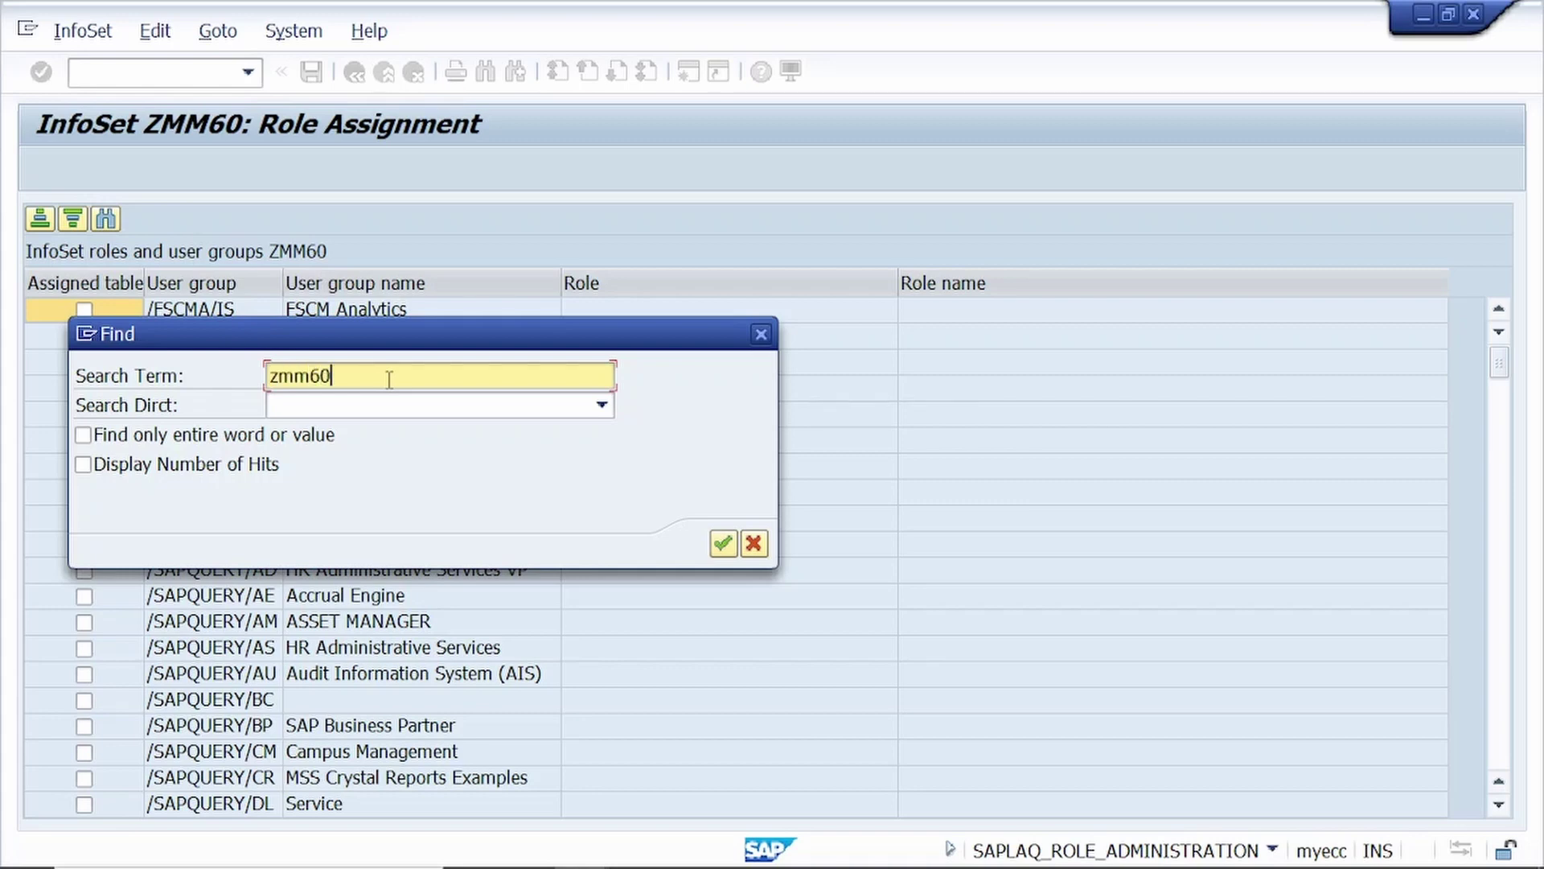
click(722, 544)
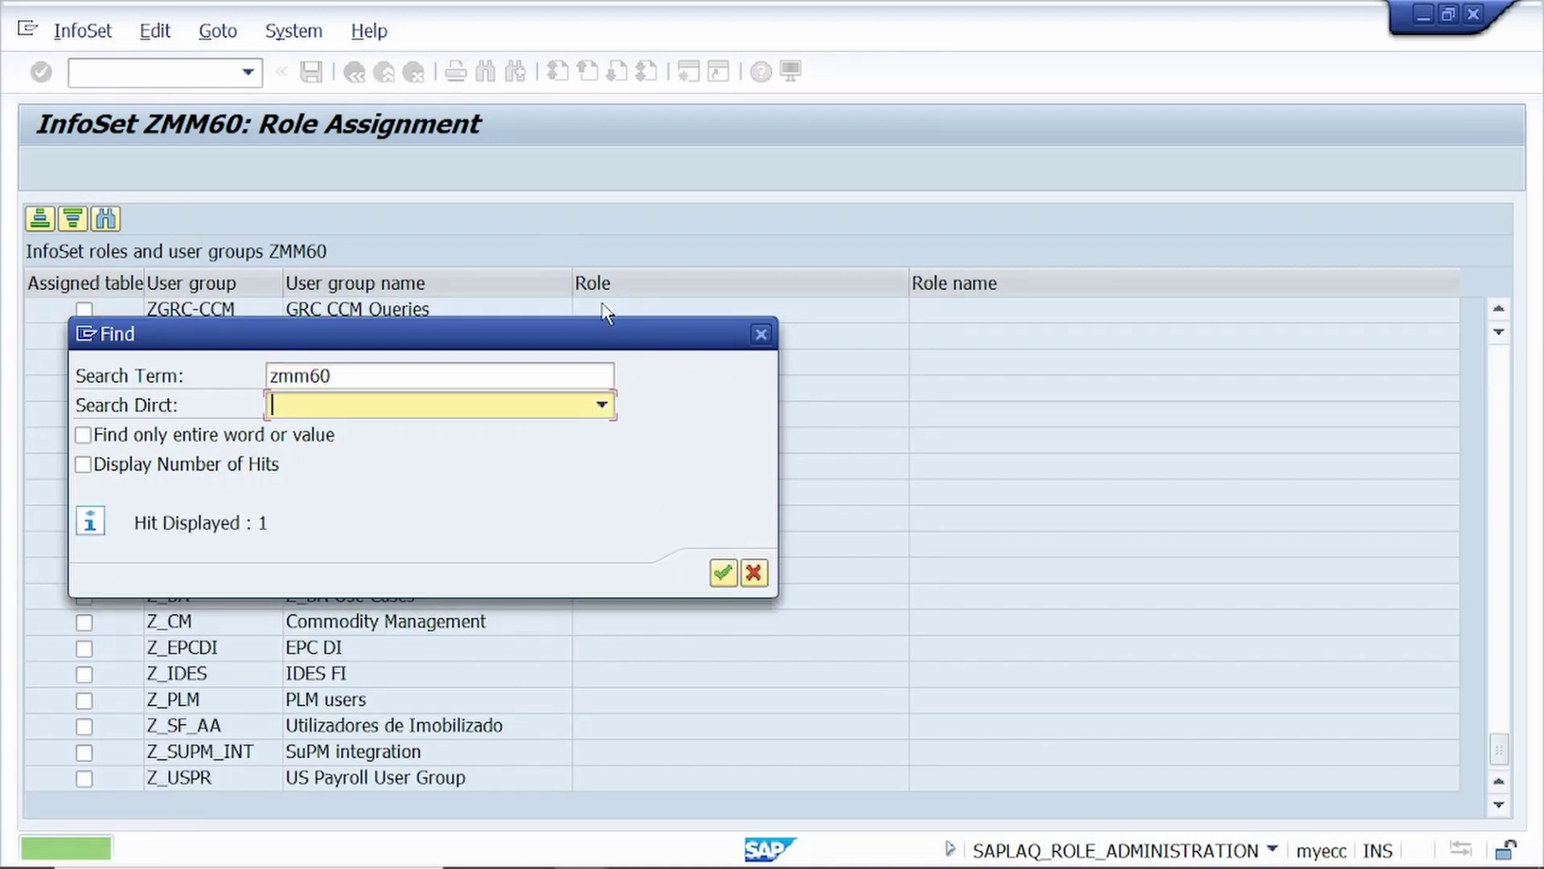
drag(606, 341, 1123, 225)
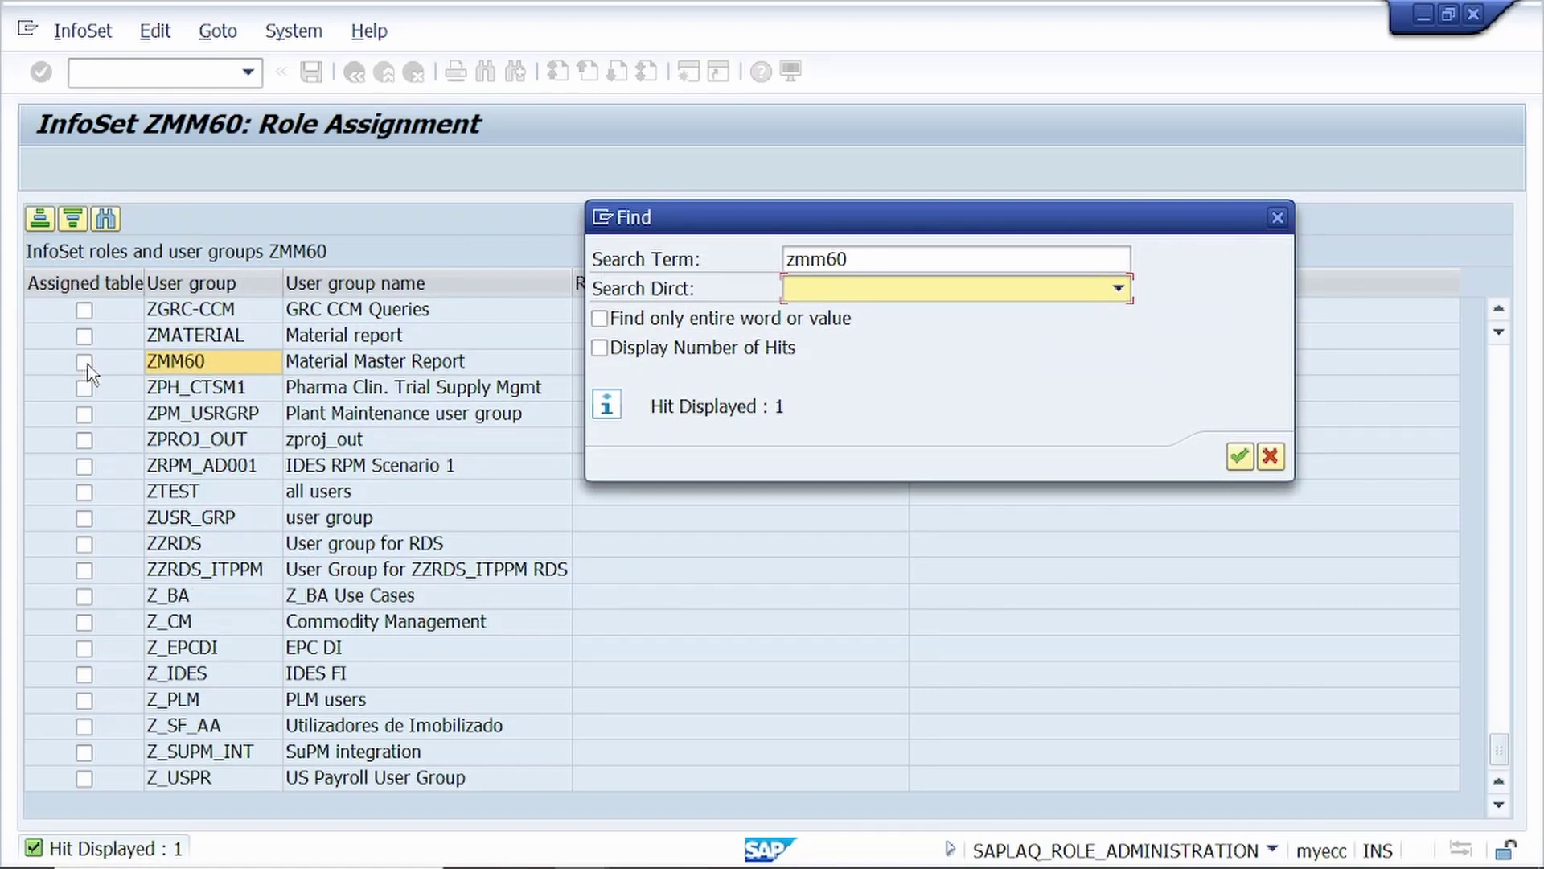
click(1277, 217)
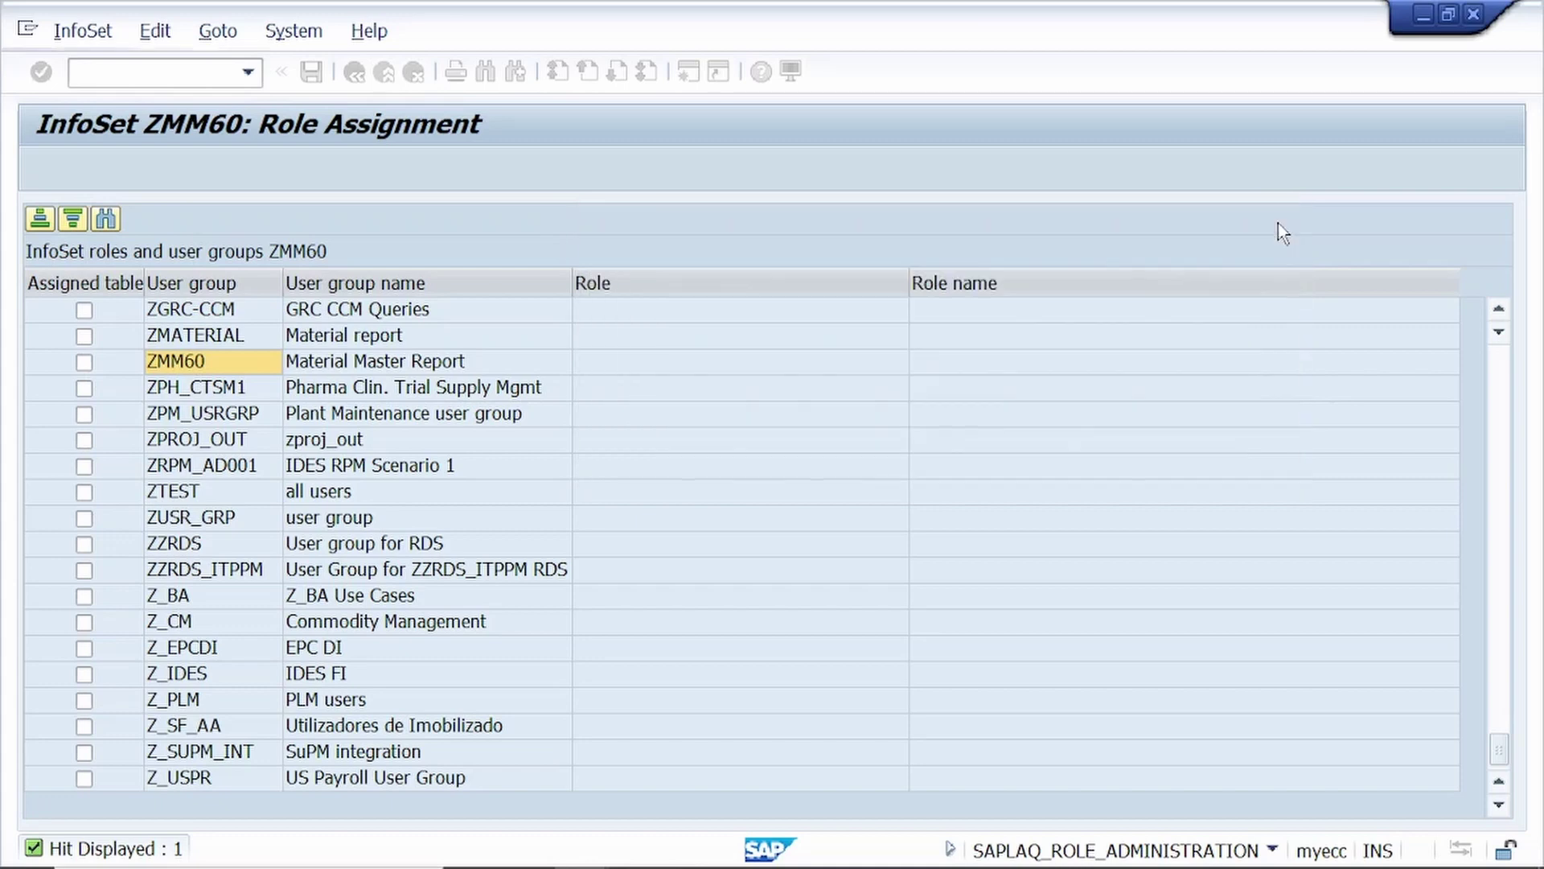
click(84, 363)
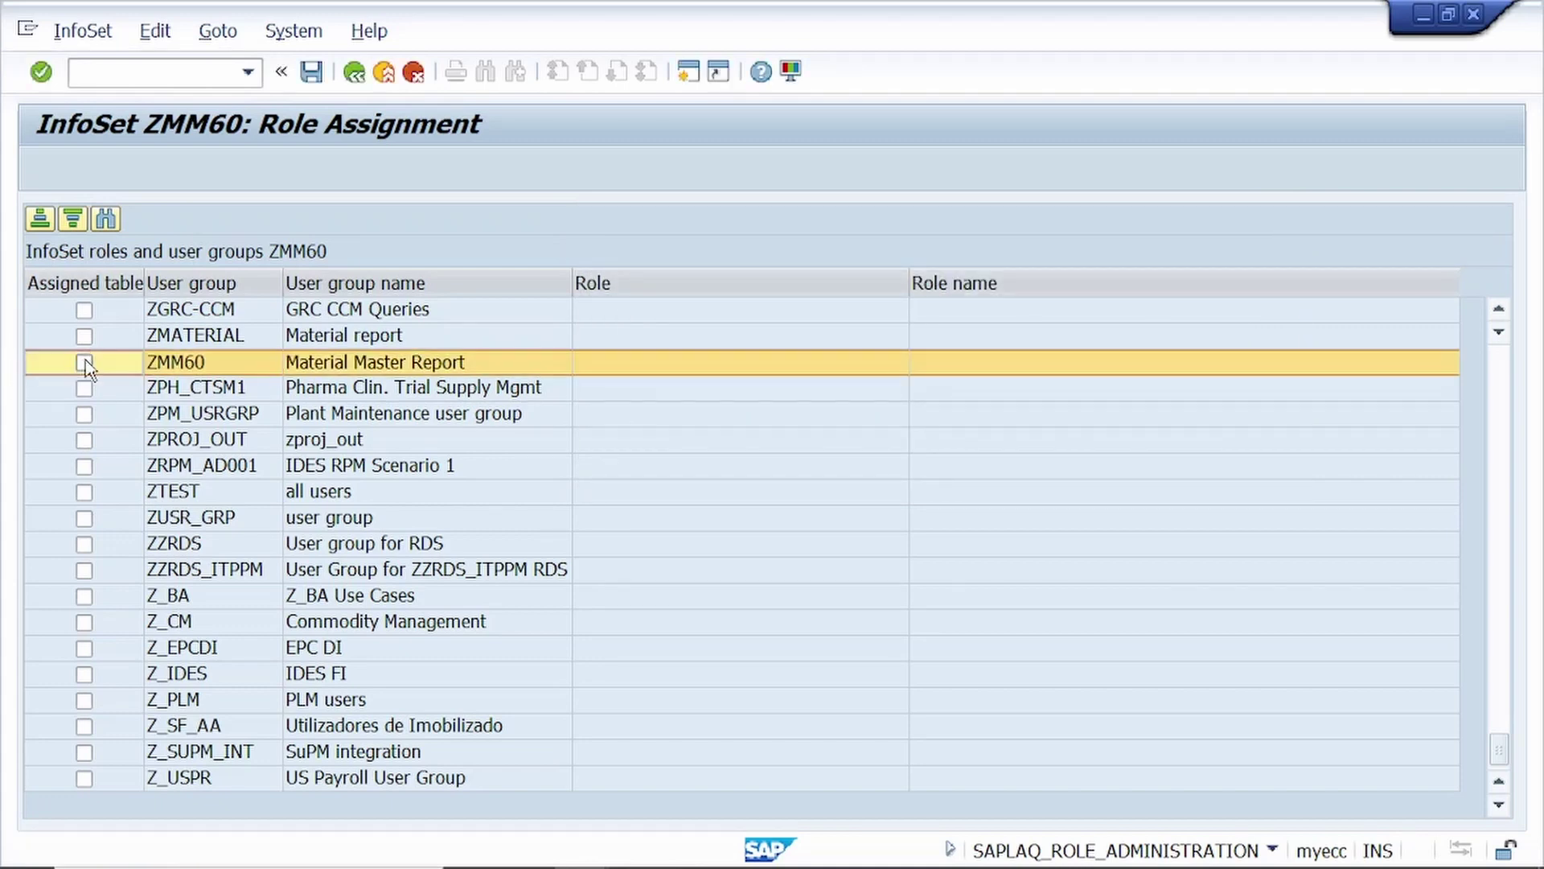
click(84, 362)
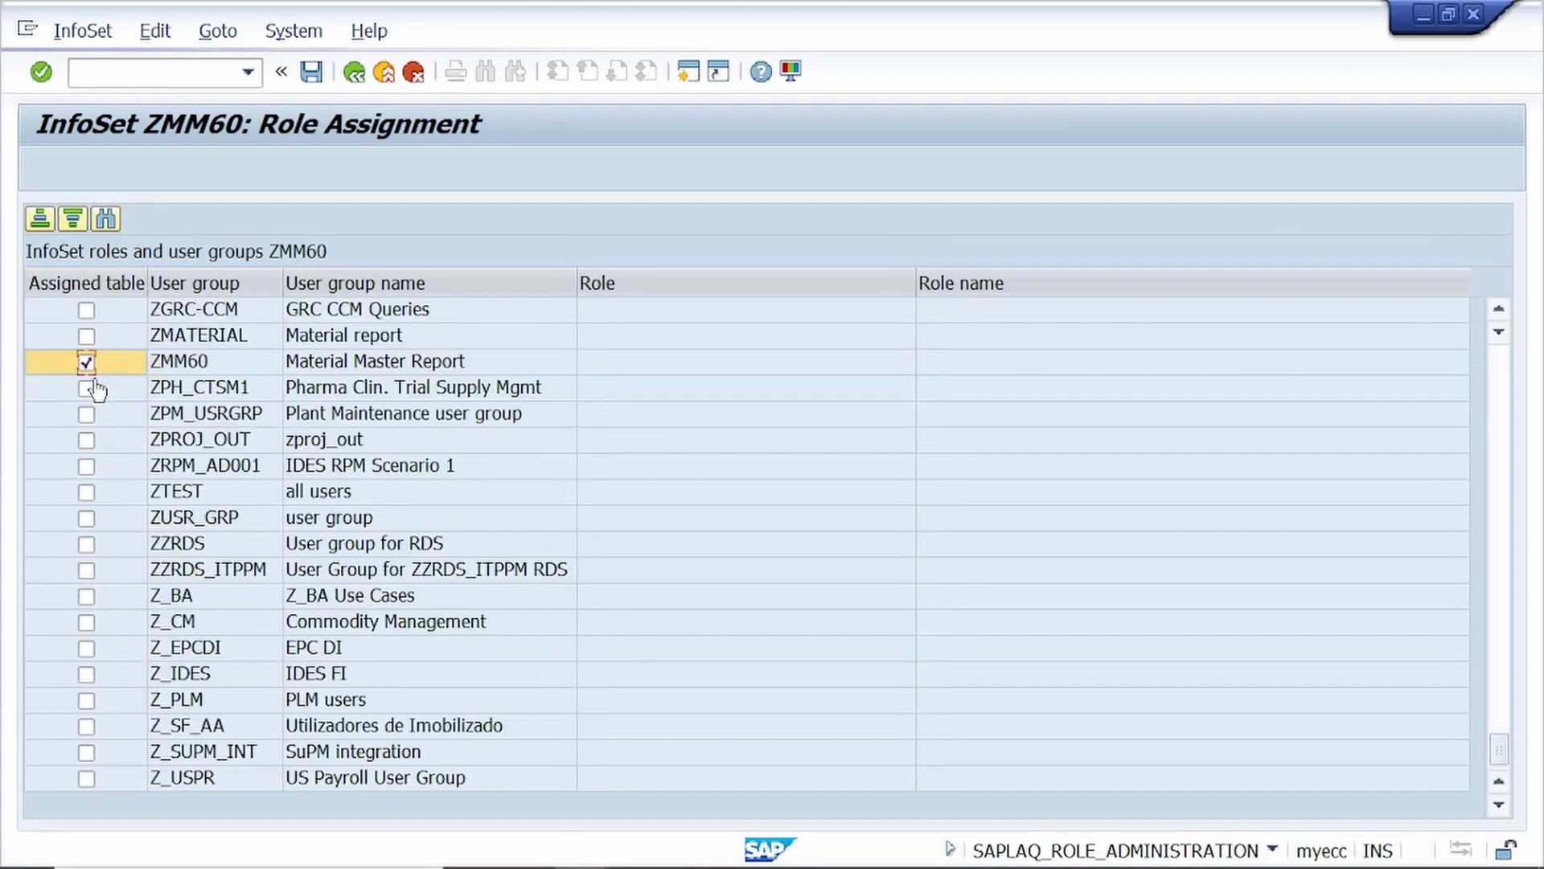
click(314, 76)
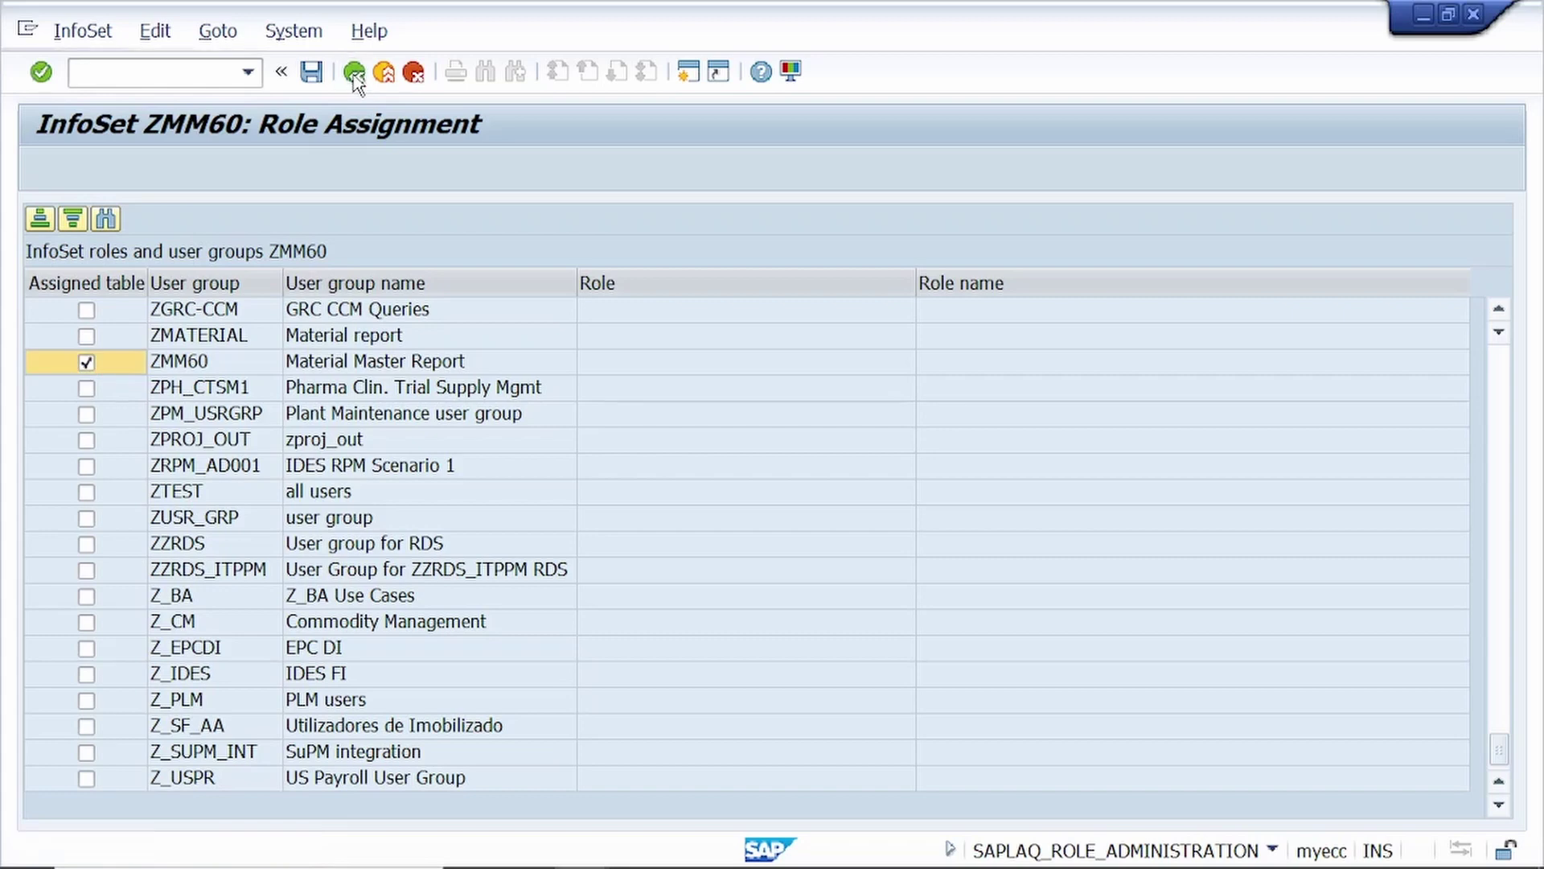
Leave InfoSet maintenance for the SAP Easy Access screen and start transaction SQ01.
click(354, 74)
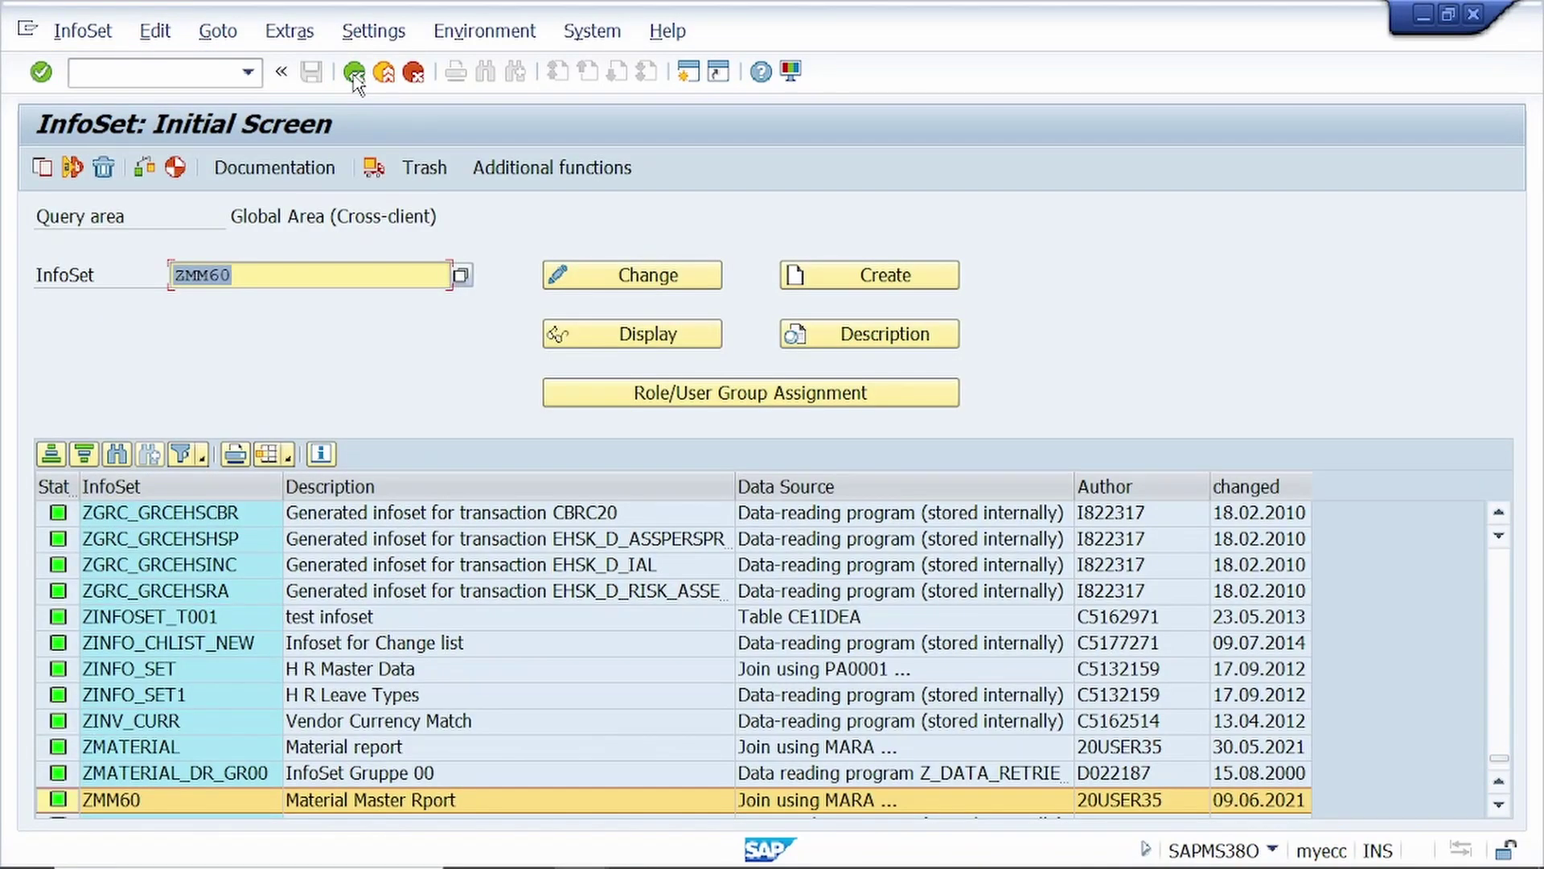
click(354, 74)
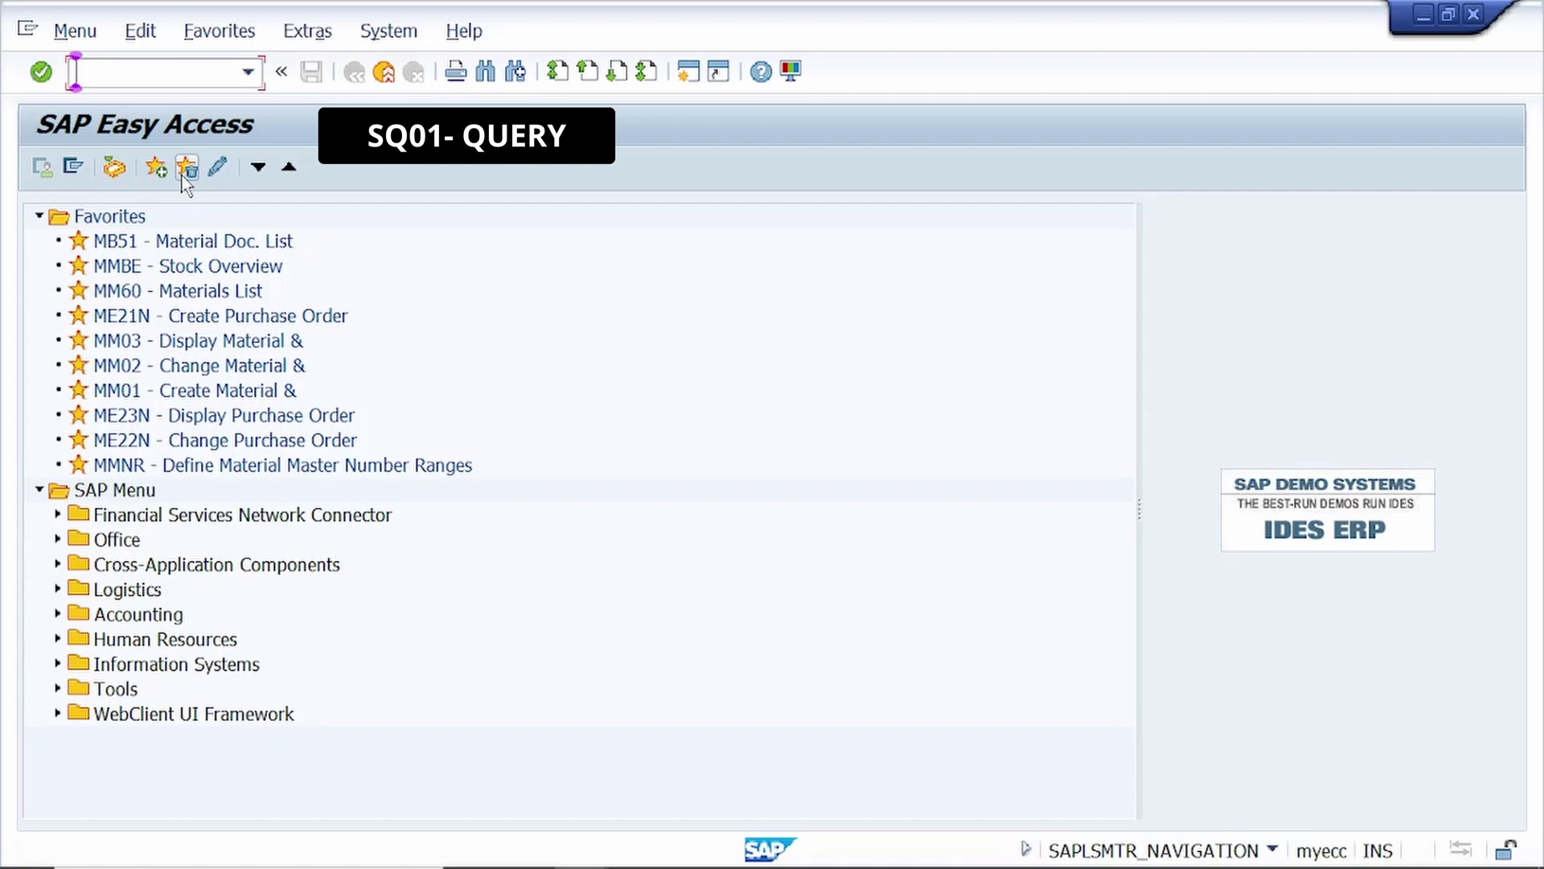
text(sq01)
key(Return)
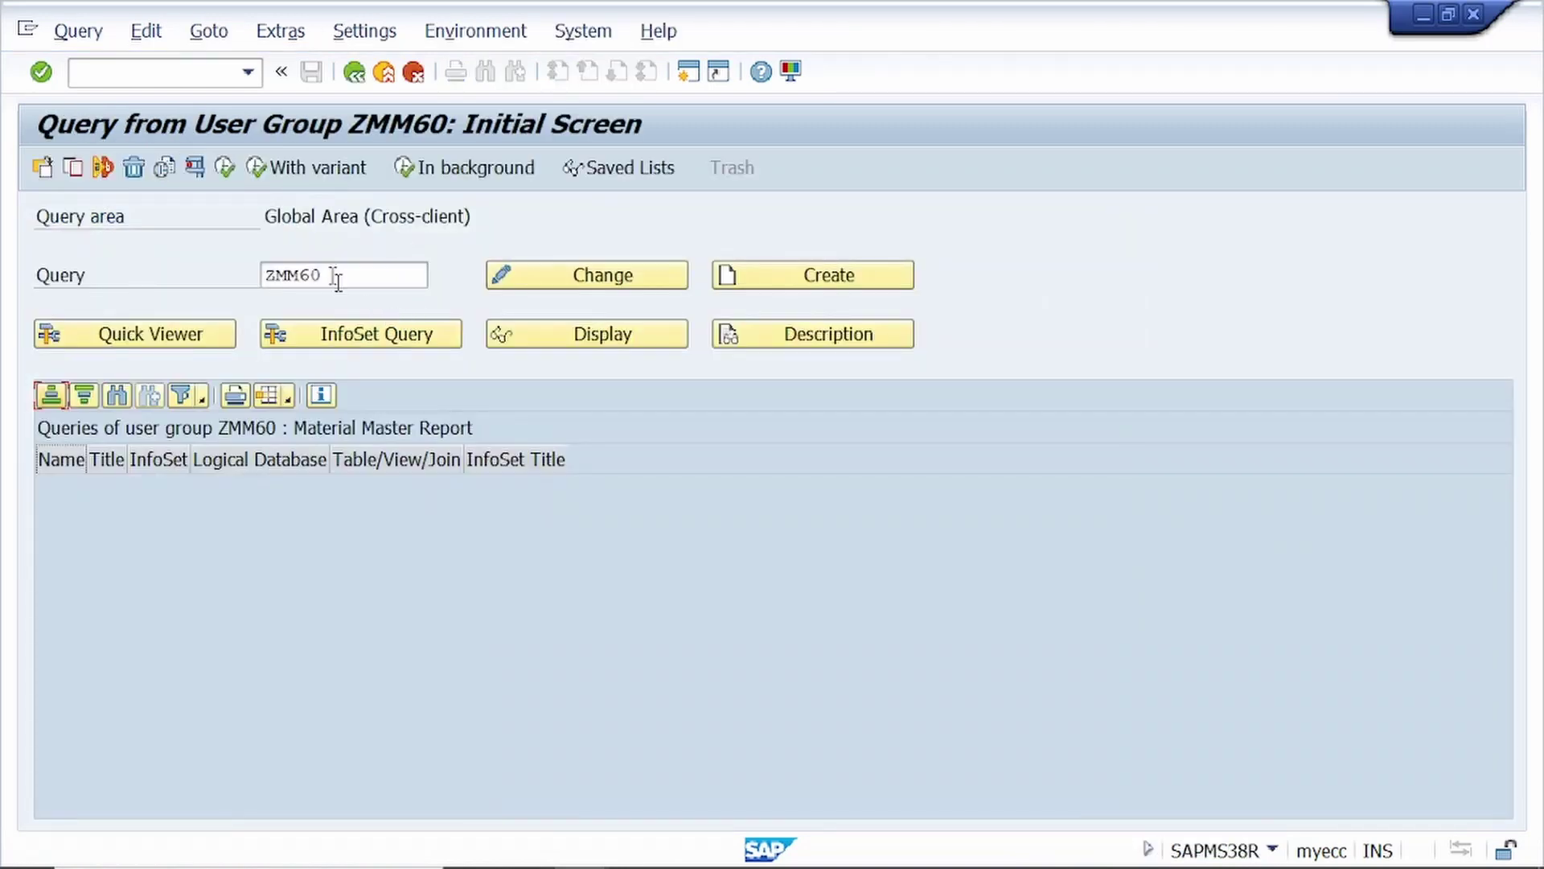
Create query ZMM60 on InfoSet ZMM60 with the title "Material Master Report", save it and return to the query initial screen.
click(374, 275)
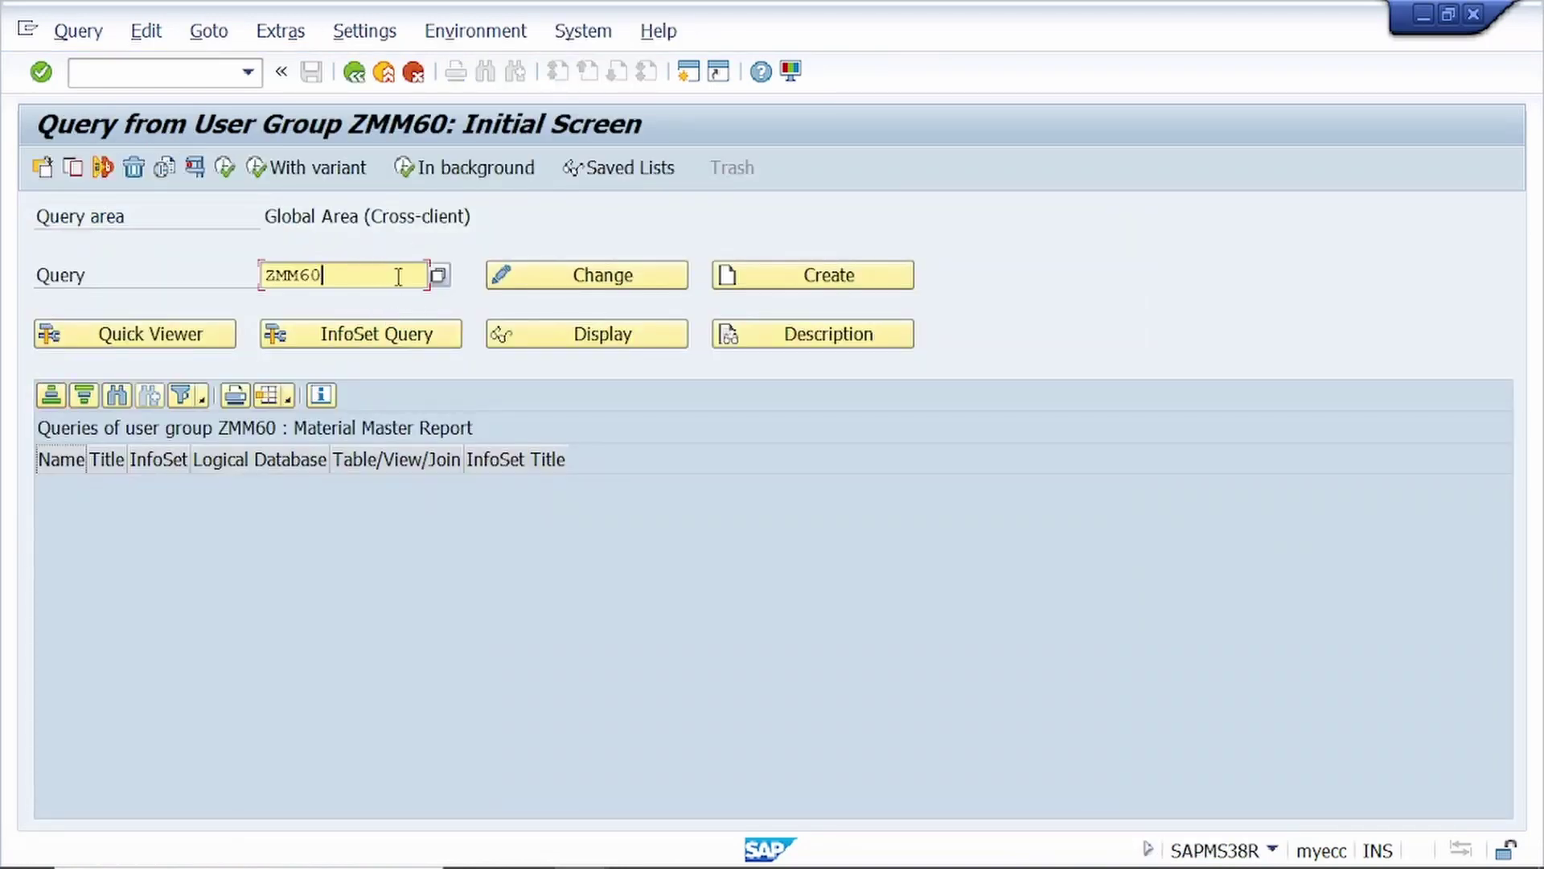
click(869, 275)
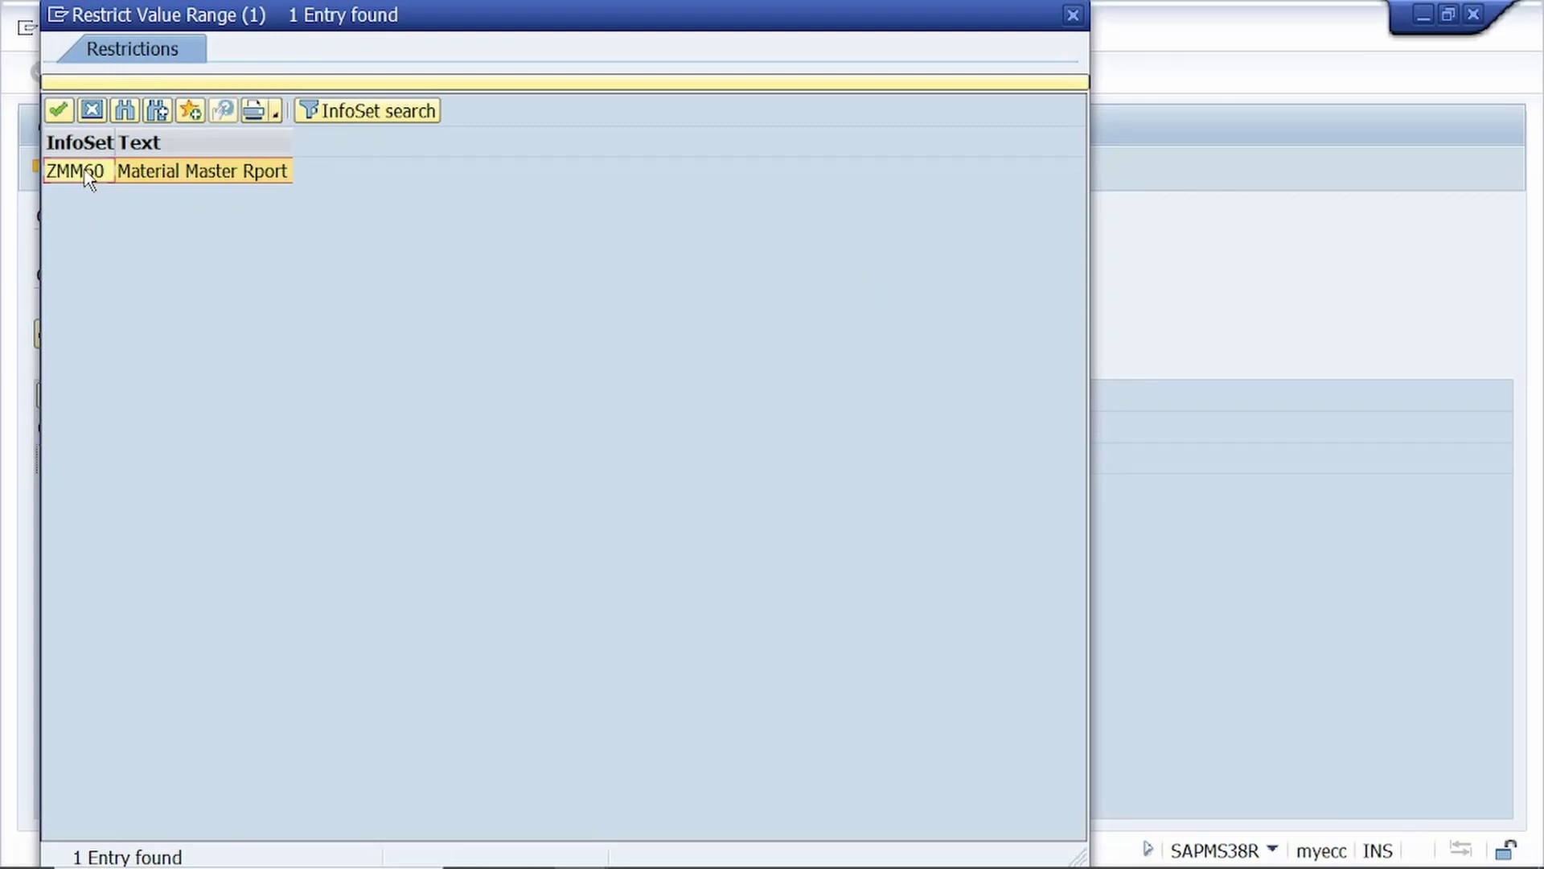
double_click(88, 177)
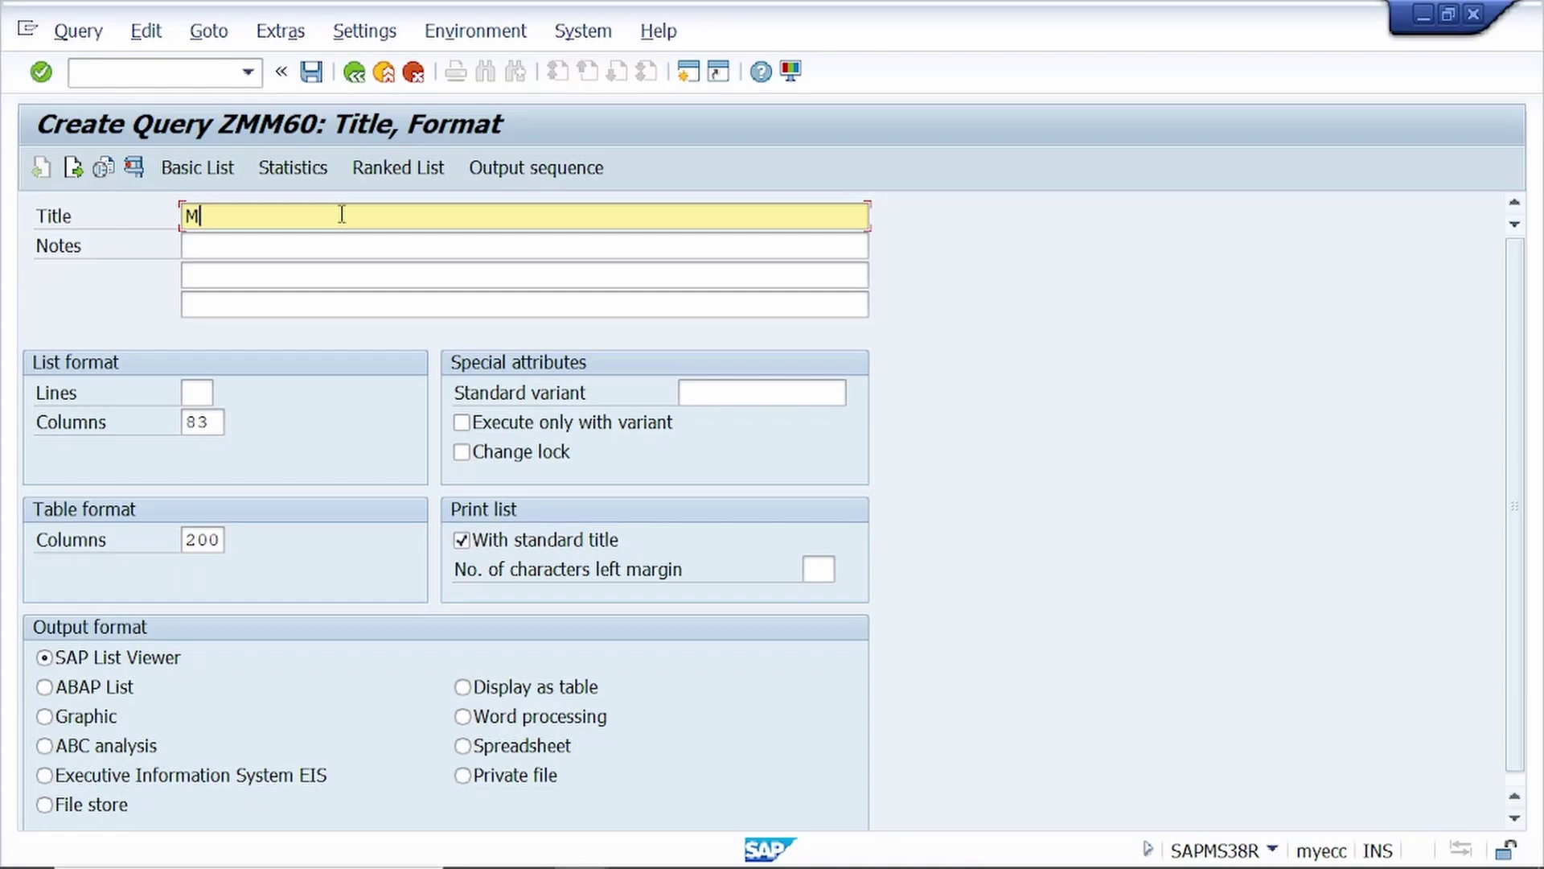
text(Material Master Report)
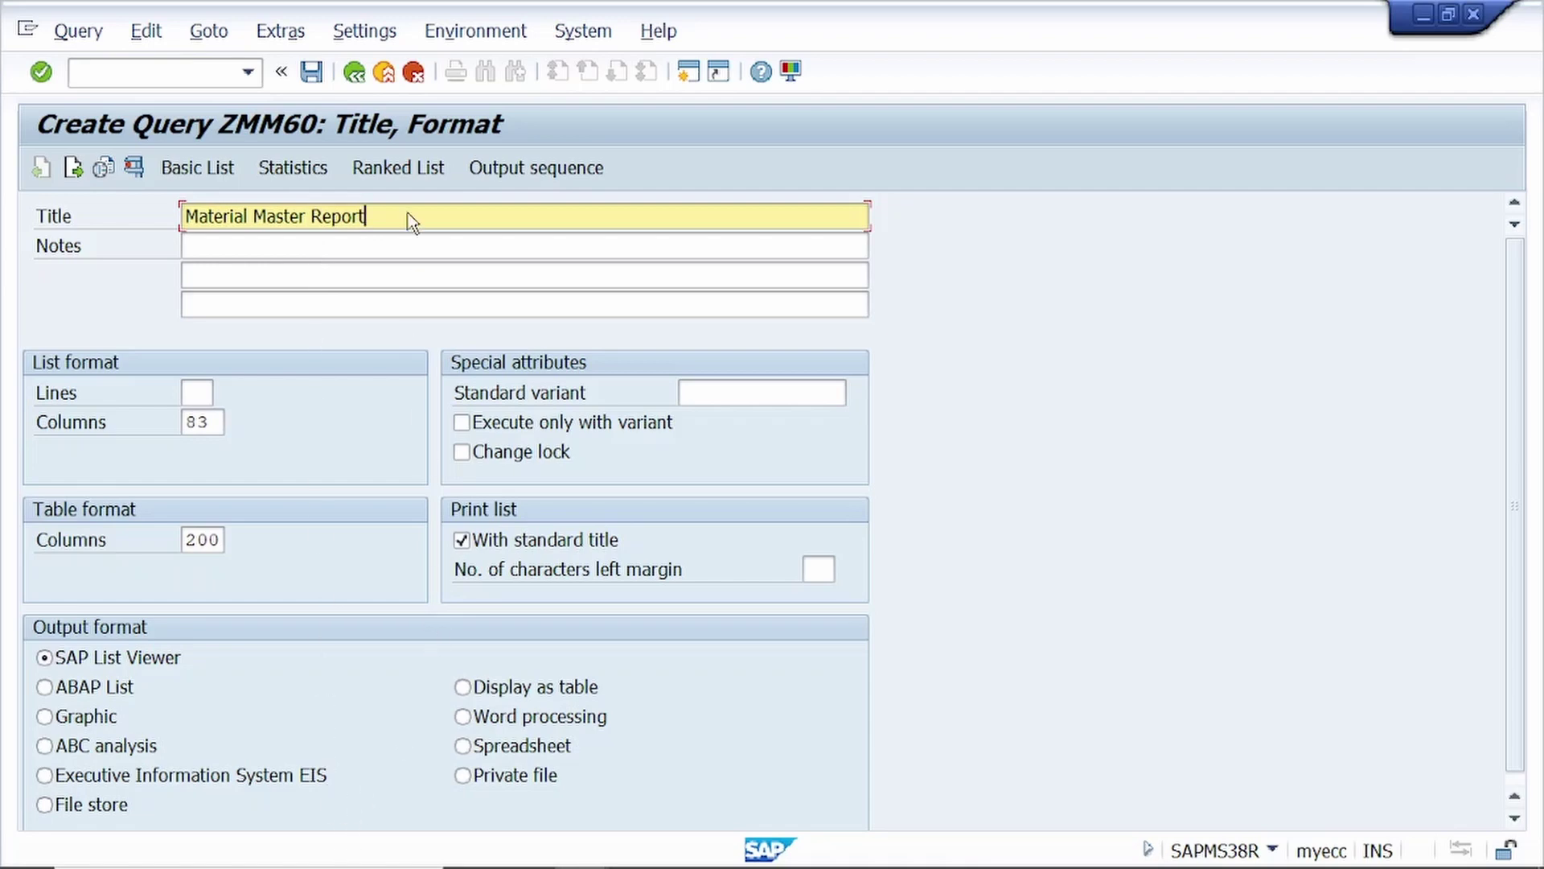
click(313, 74)
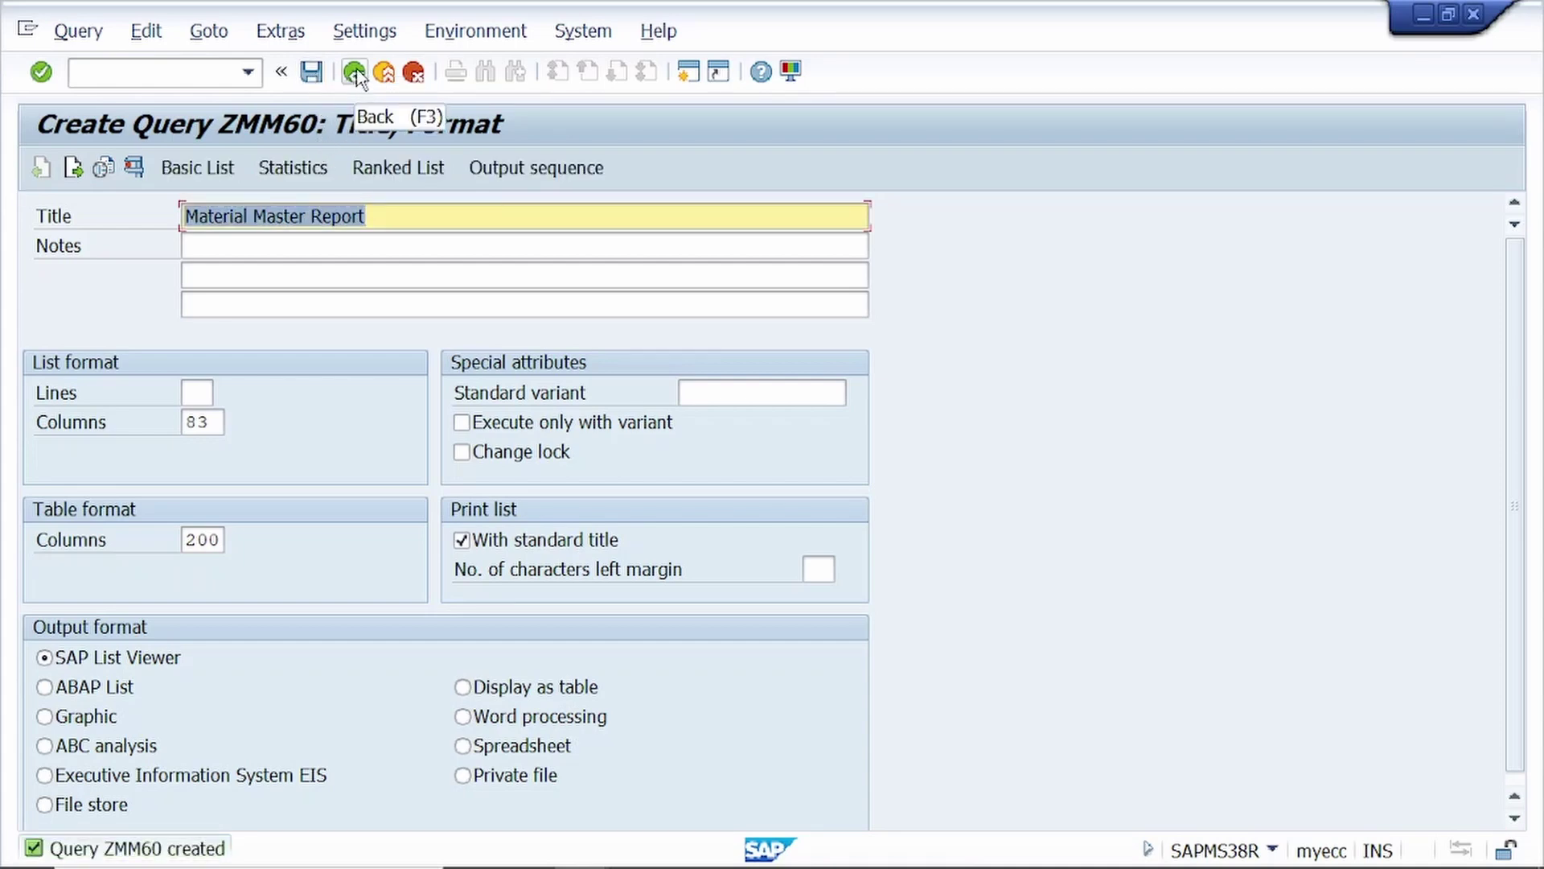
click(355, 75)
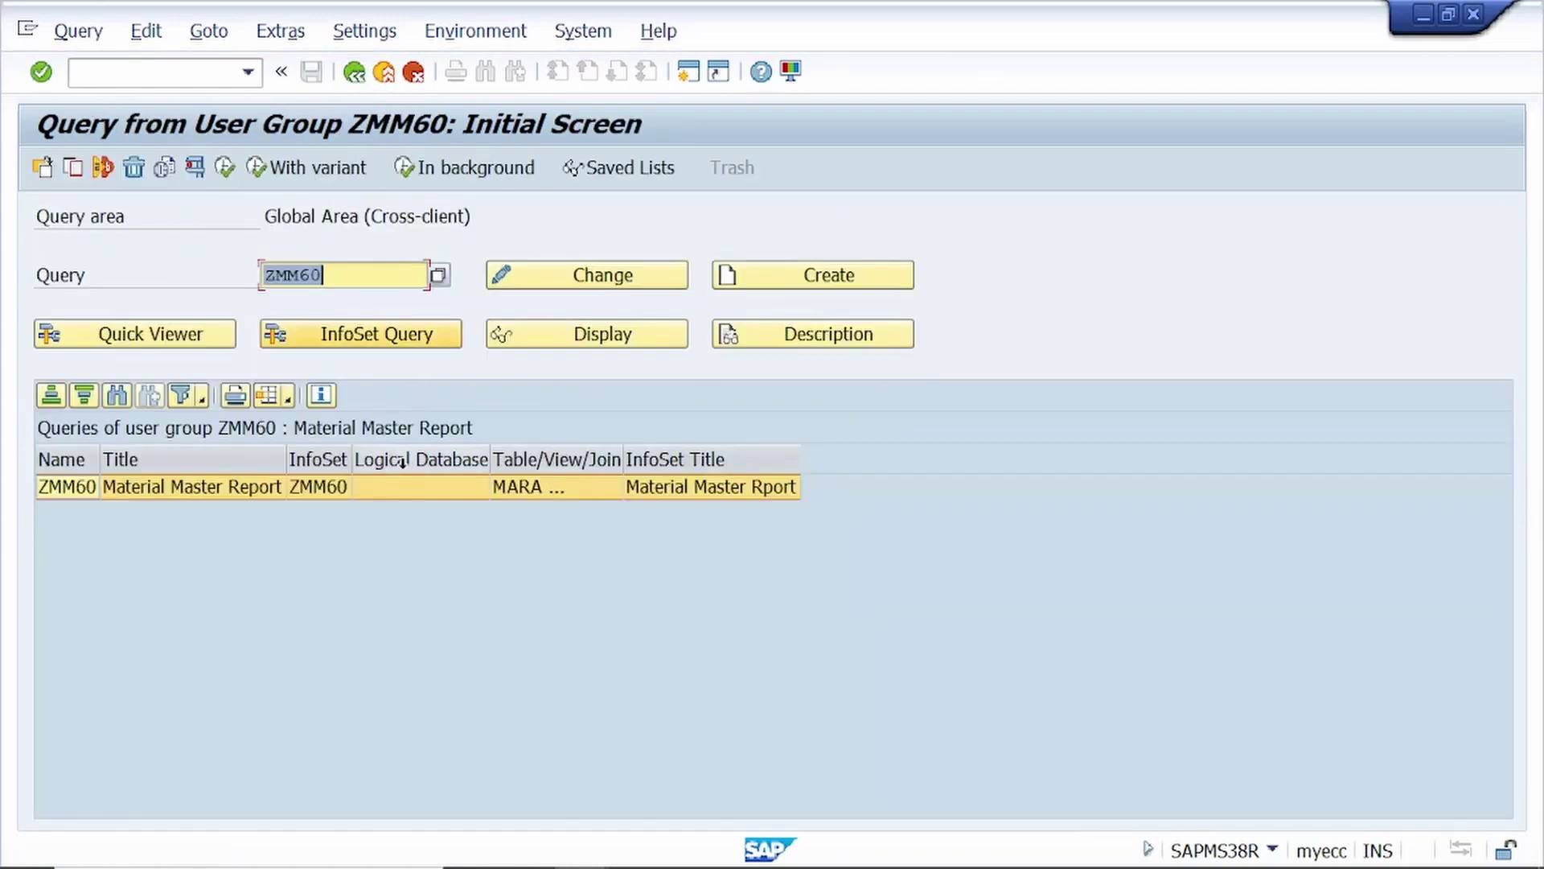
Open the InfoSet Query and set Material Number, Created By, Created On and Material Type from General Material Data as selection fields.
click(366, 336)
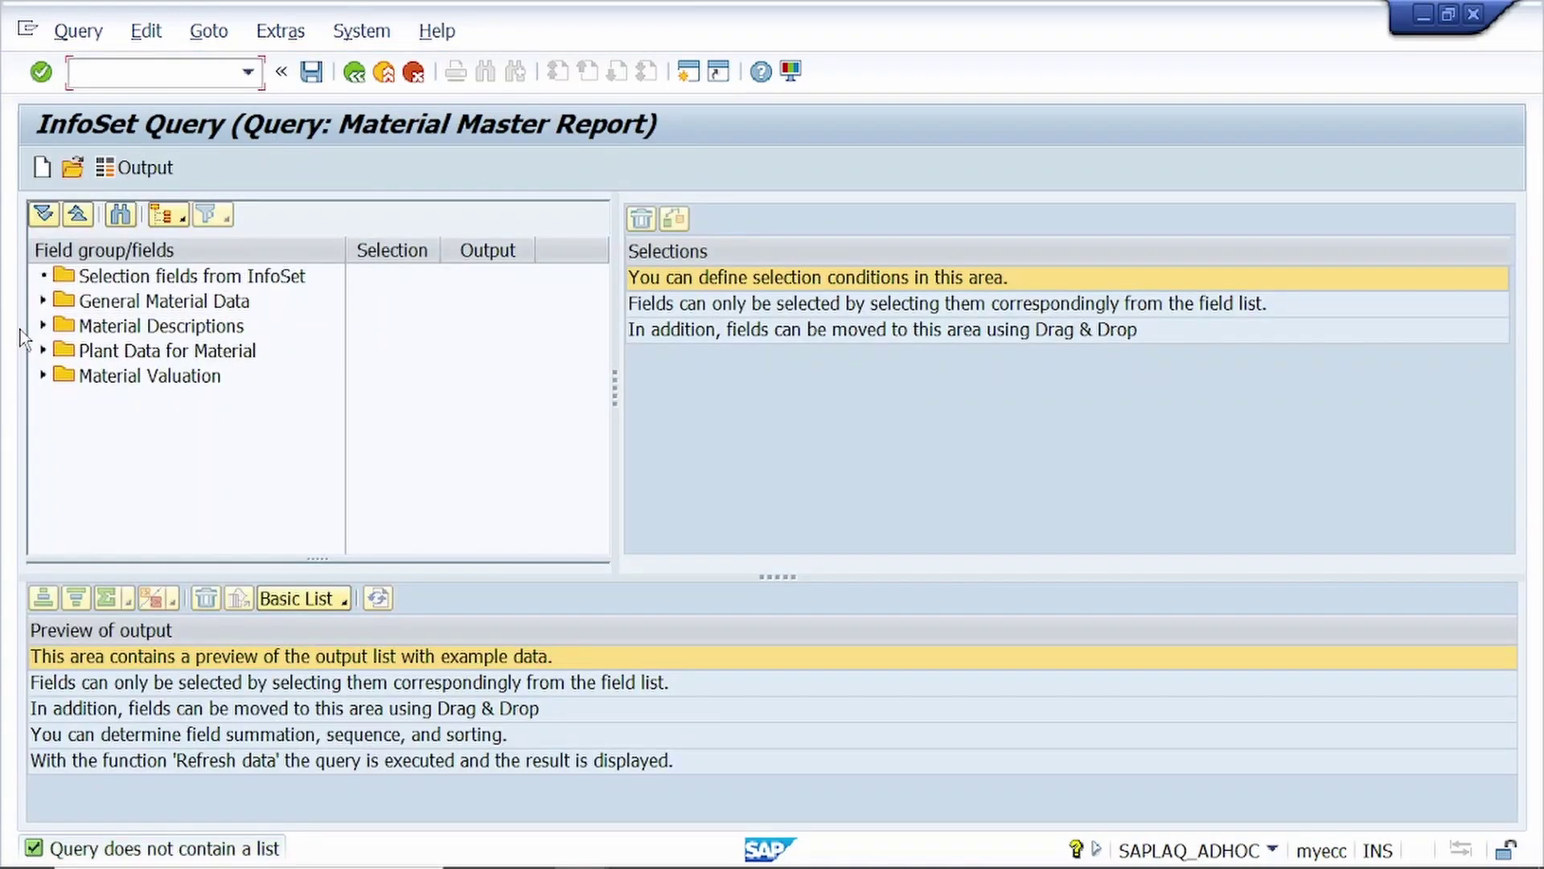
click(44, 304)
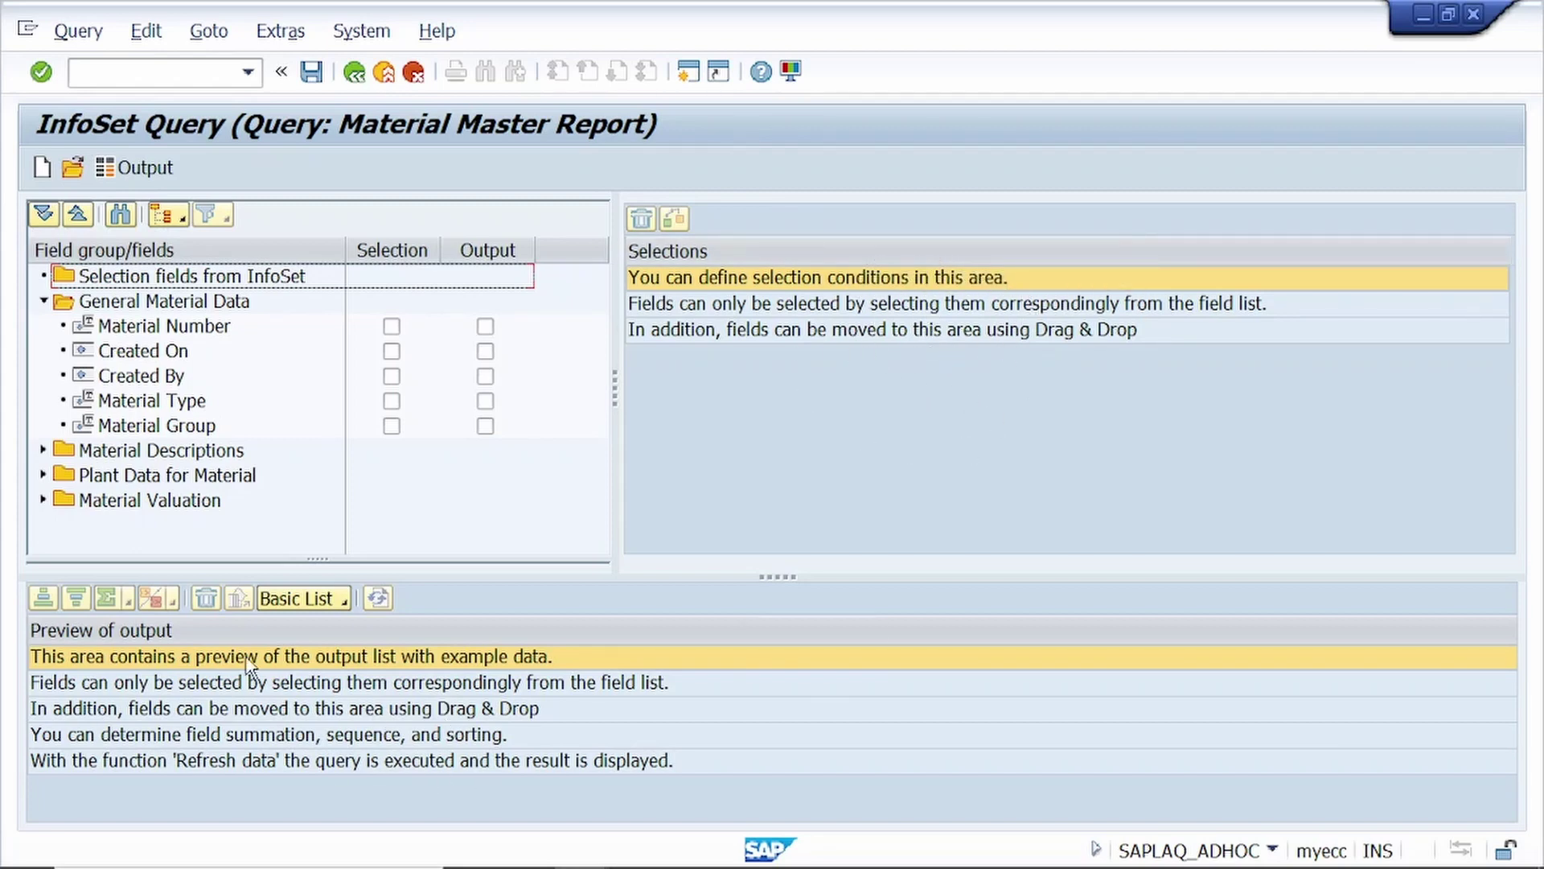
click(391, 327)
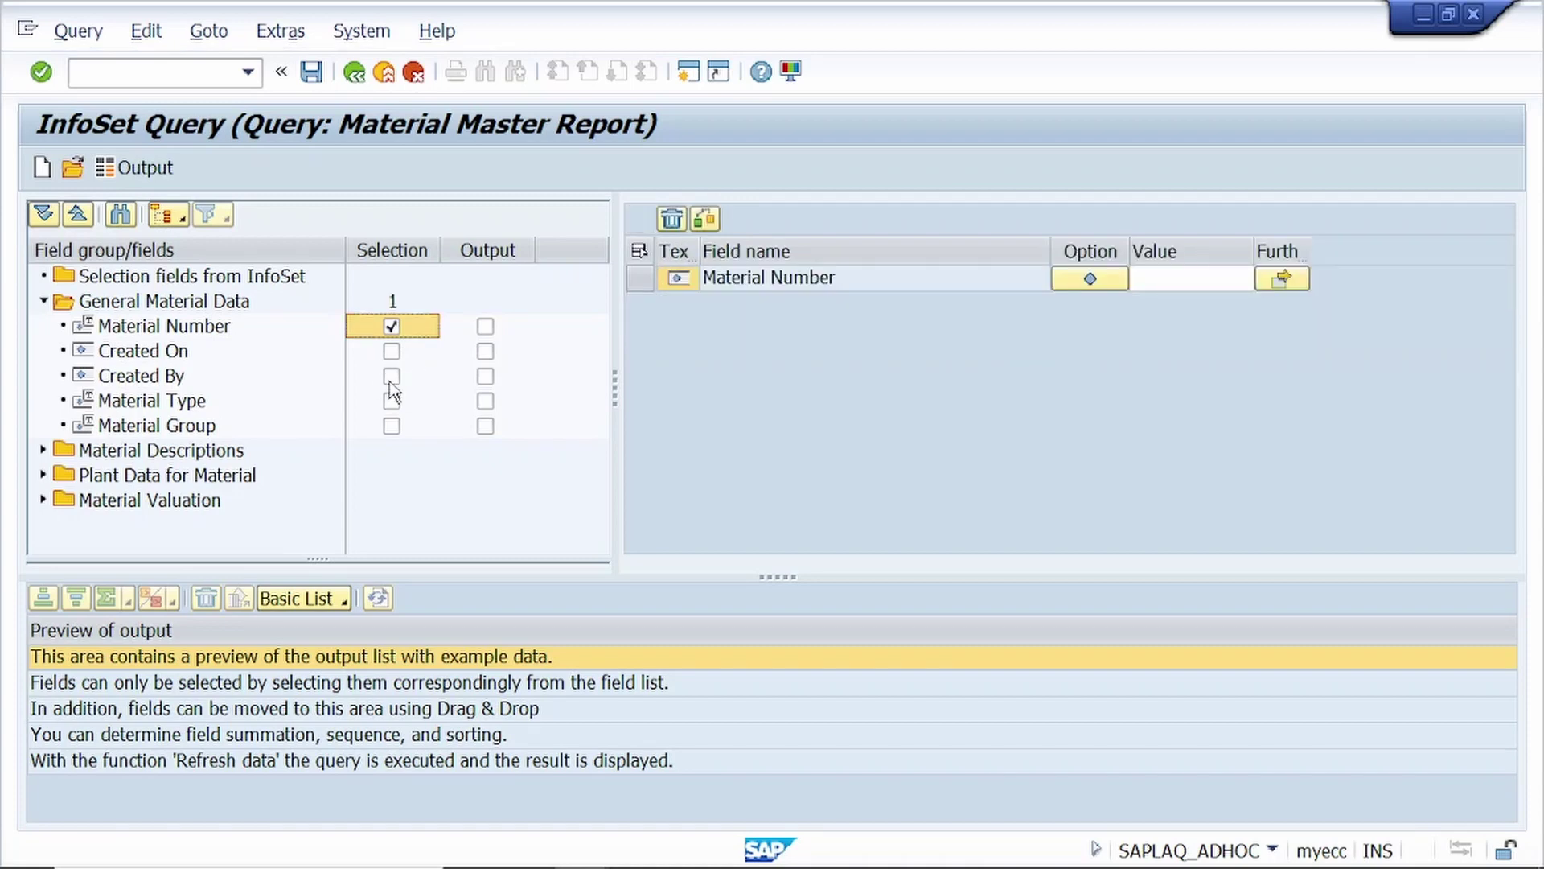
click(391, 376)
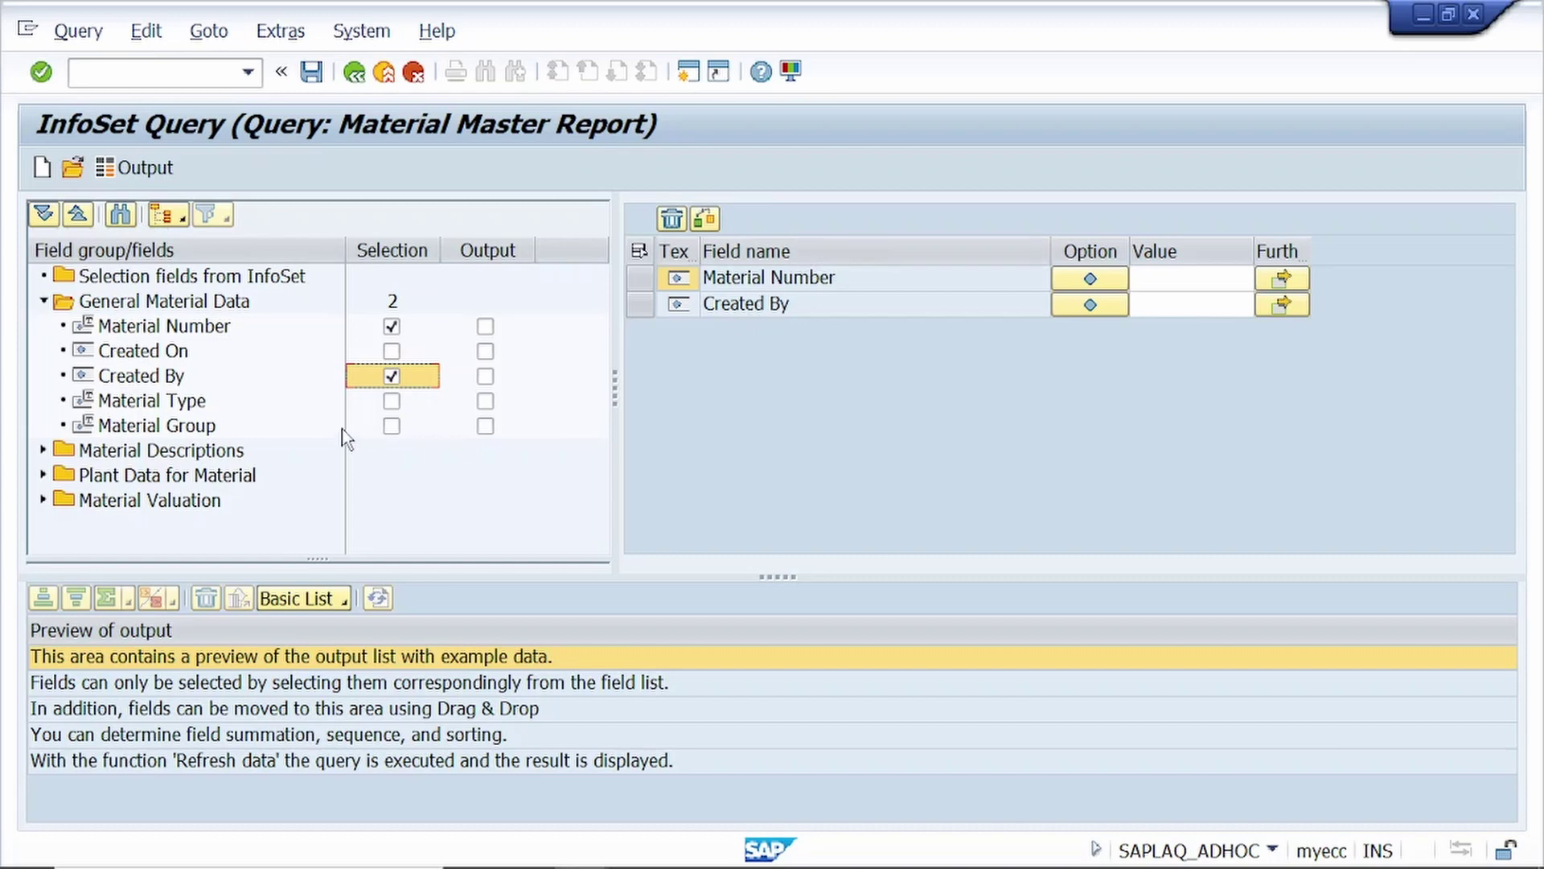
click(390, 352)
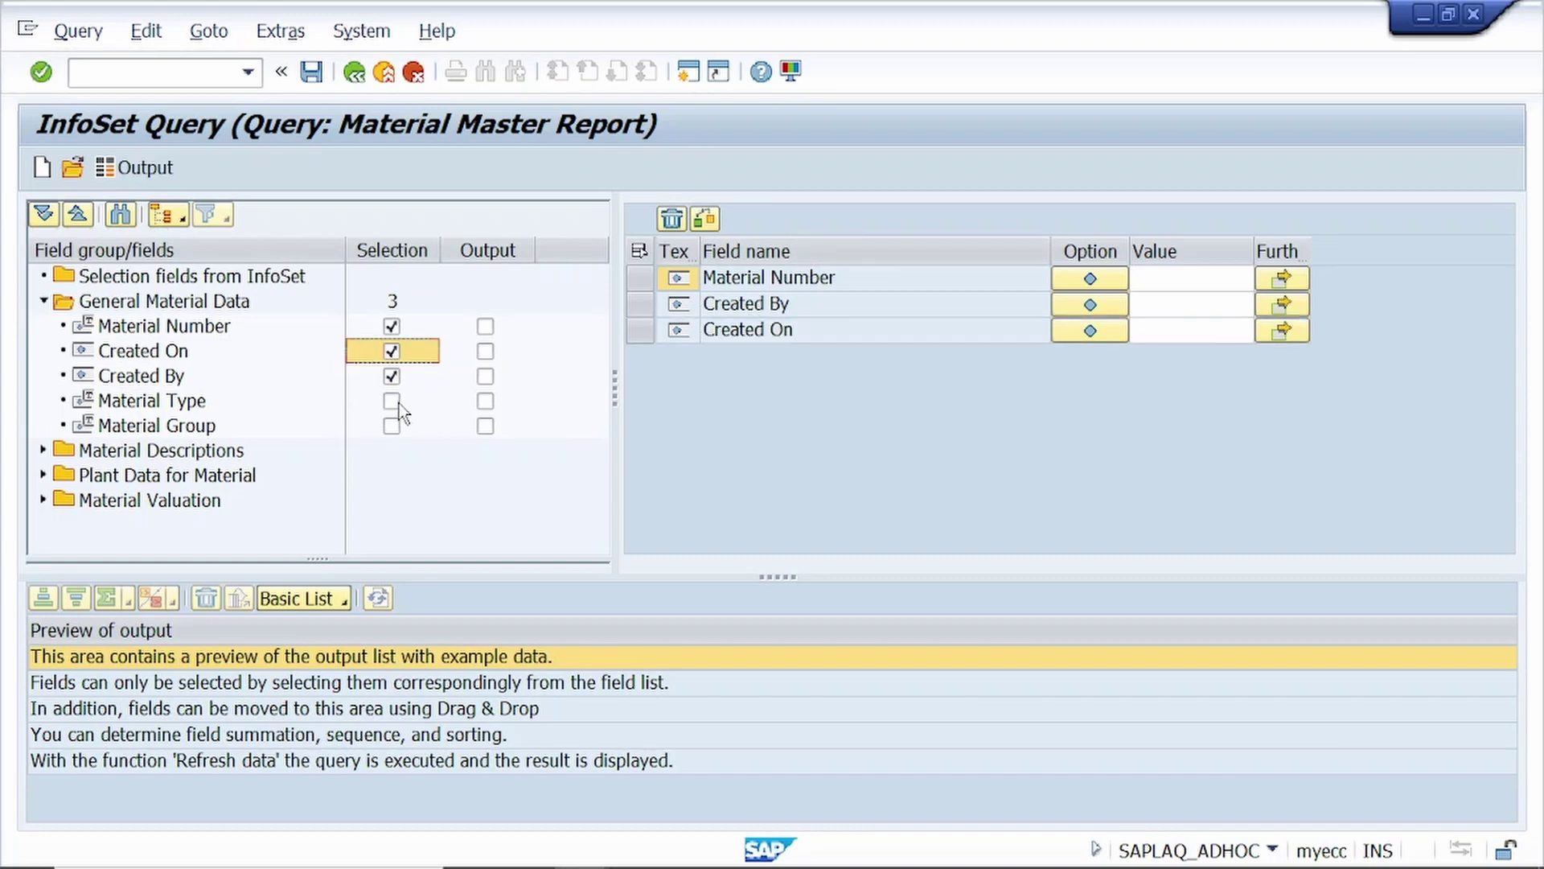
click(391, 402)
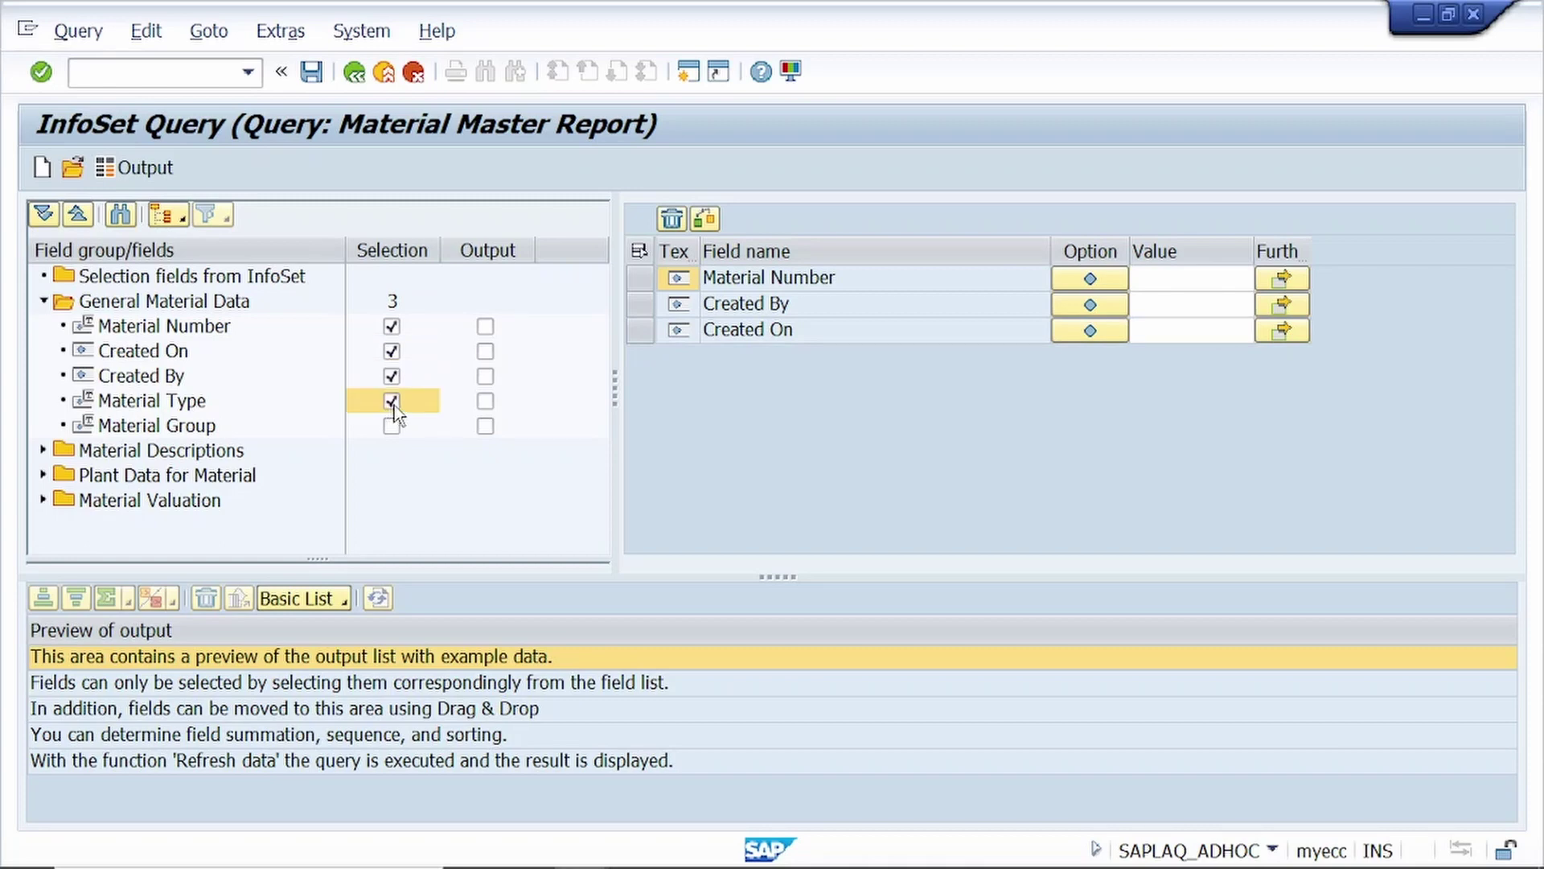
Set Material Number, Created On, Created By and Material Type from General Material Data as output fields and collapse the group.
click(485, 326)
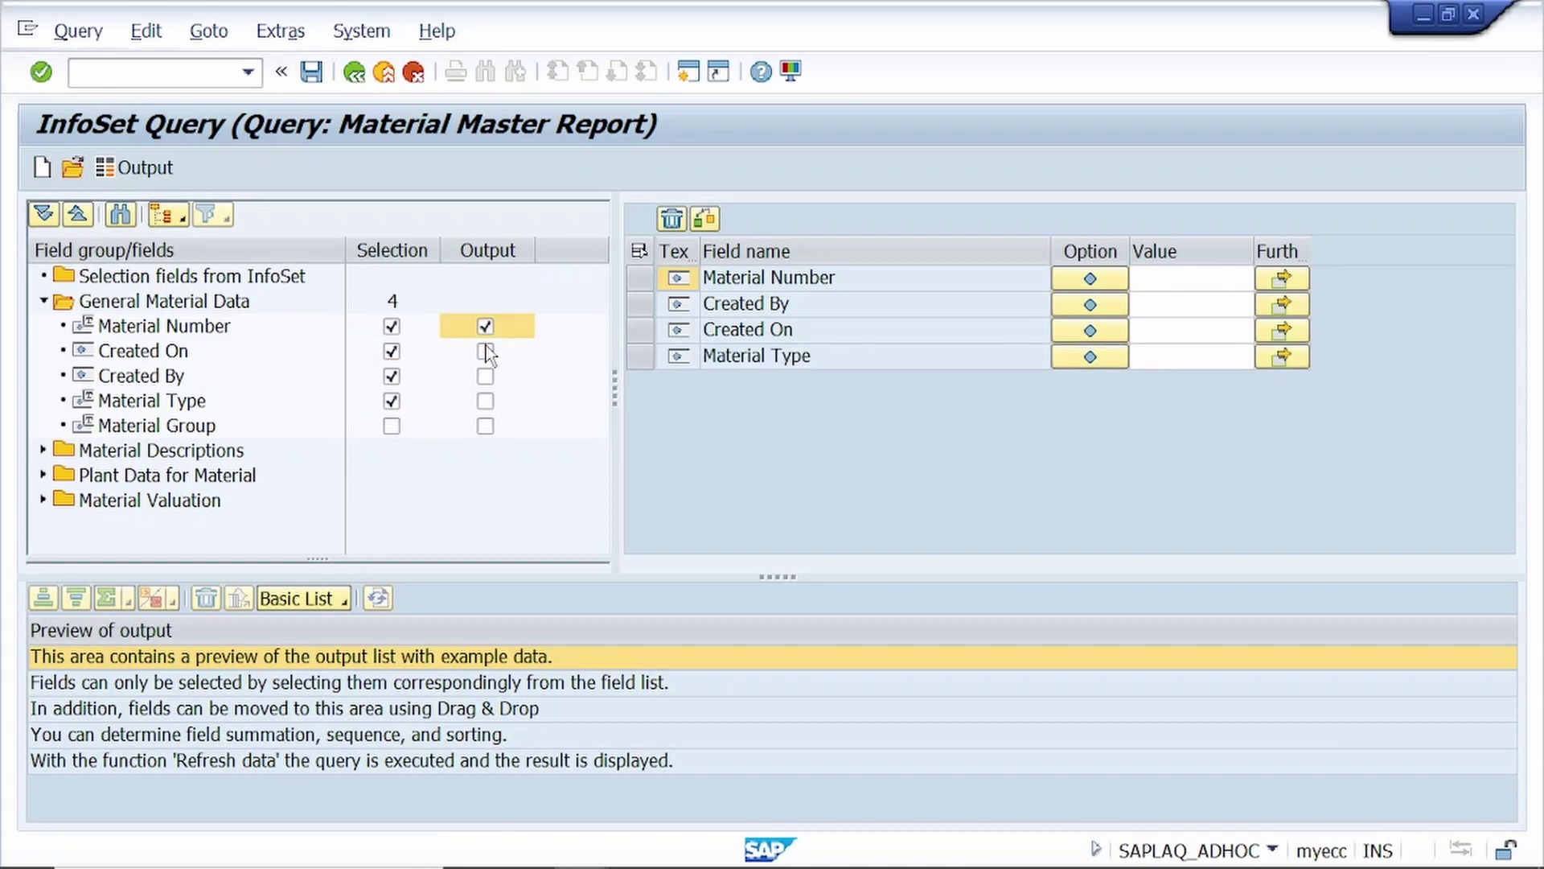
click(485, 352)
click(485, 376)
click(485, 401)
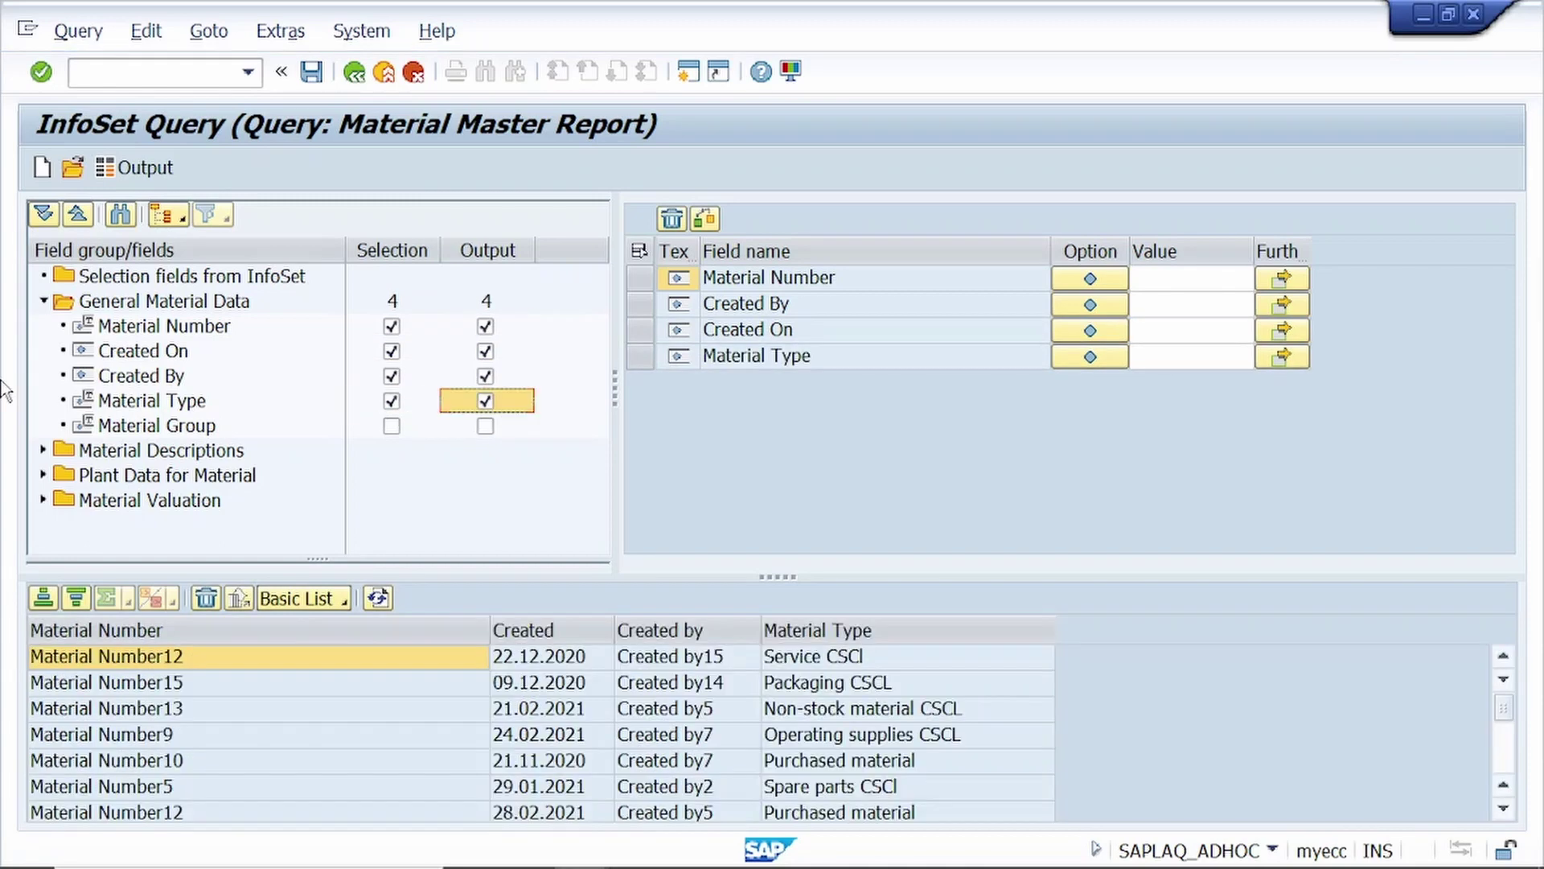
click(41, 303)
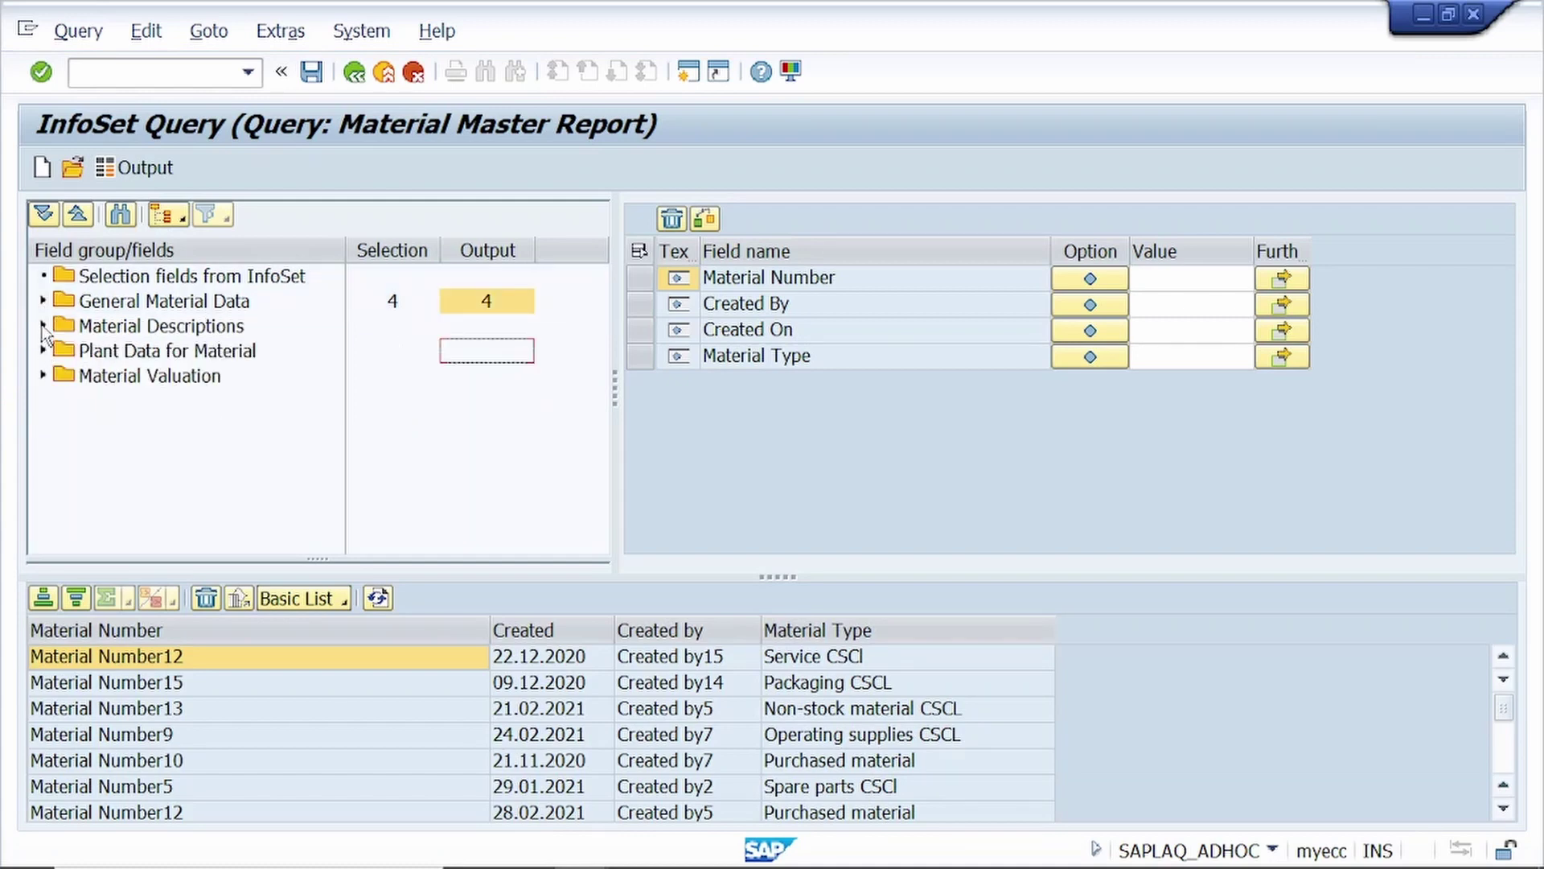
From Material Descriptions, set only Material Description (Short Text) and Language Key as output fields.
click(43, 327)
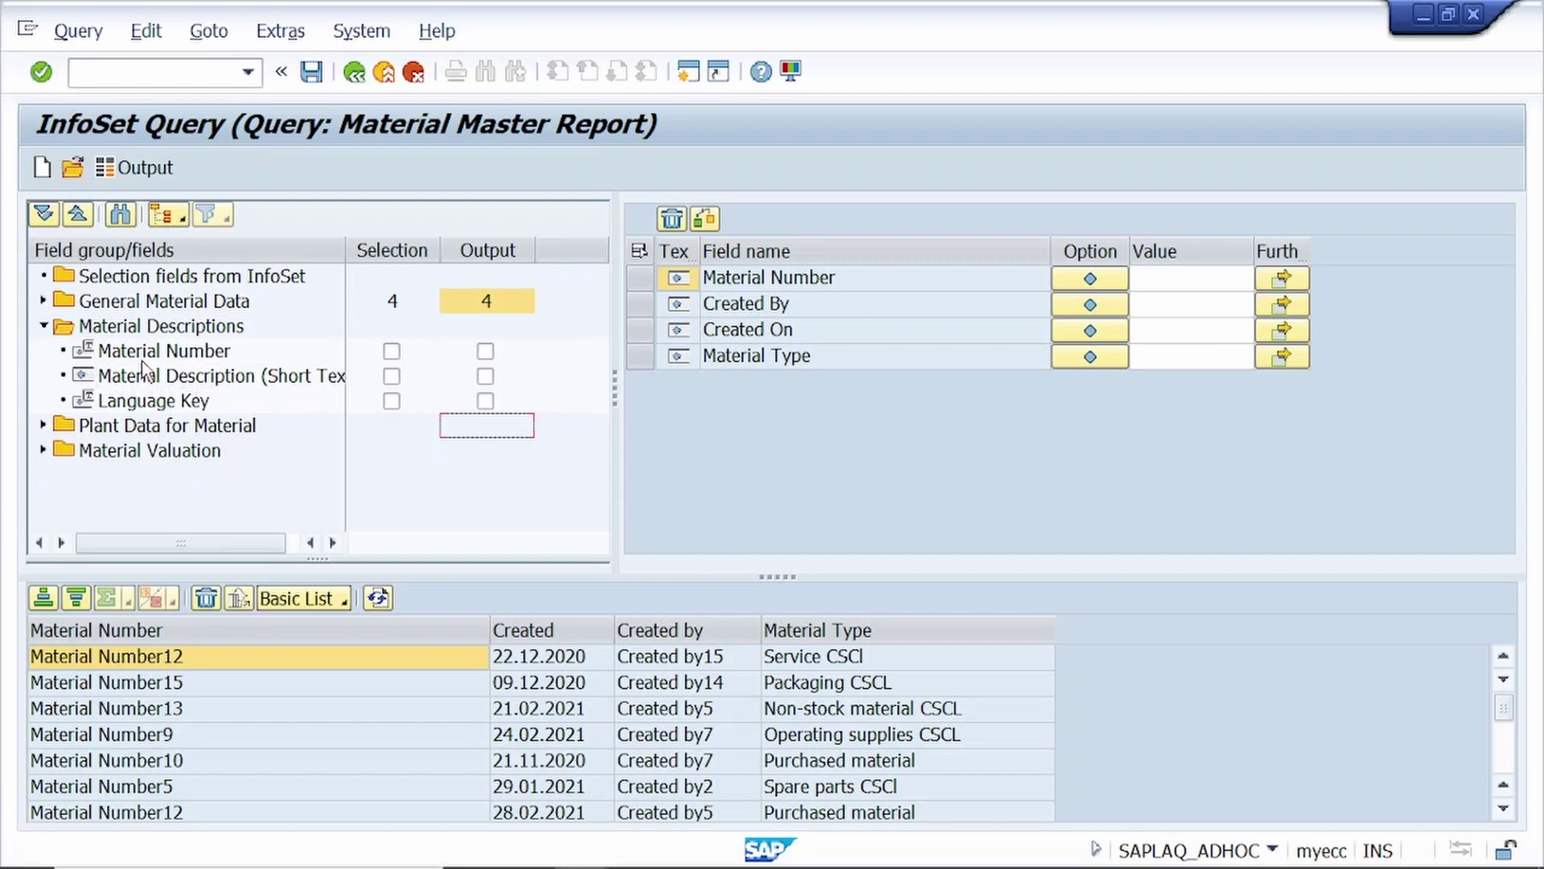
click(484, 352)
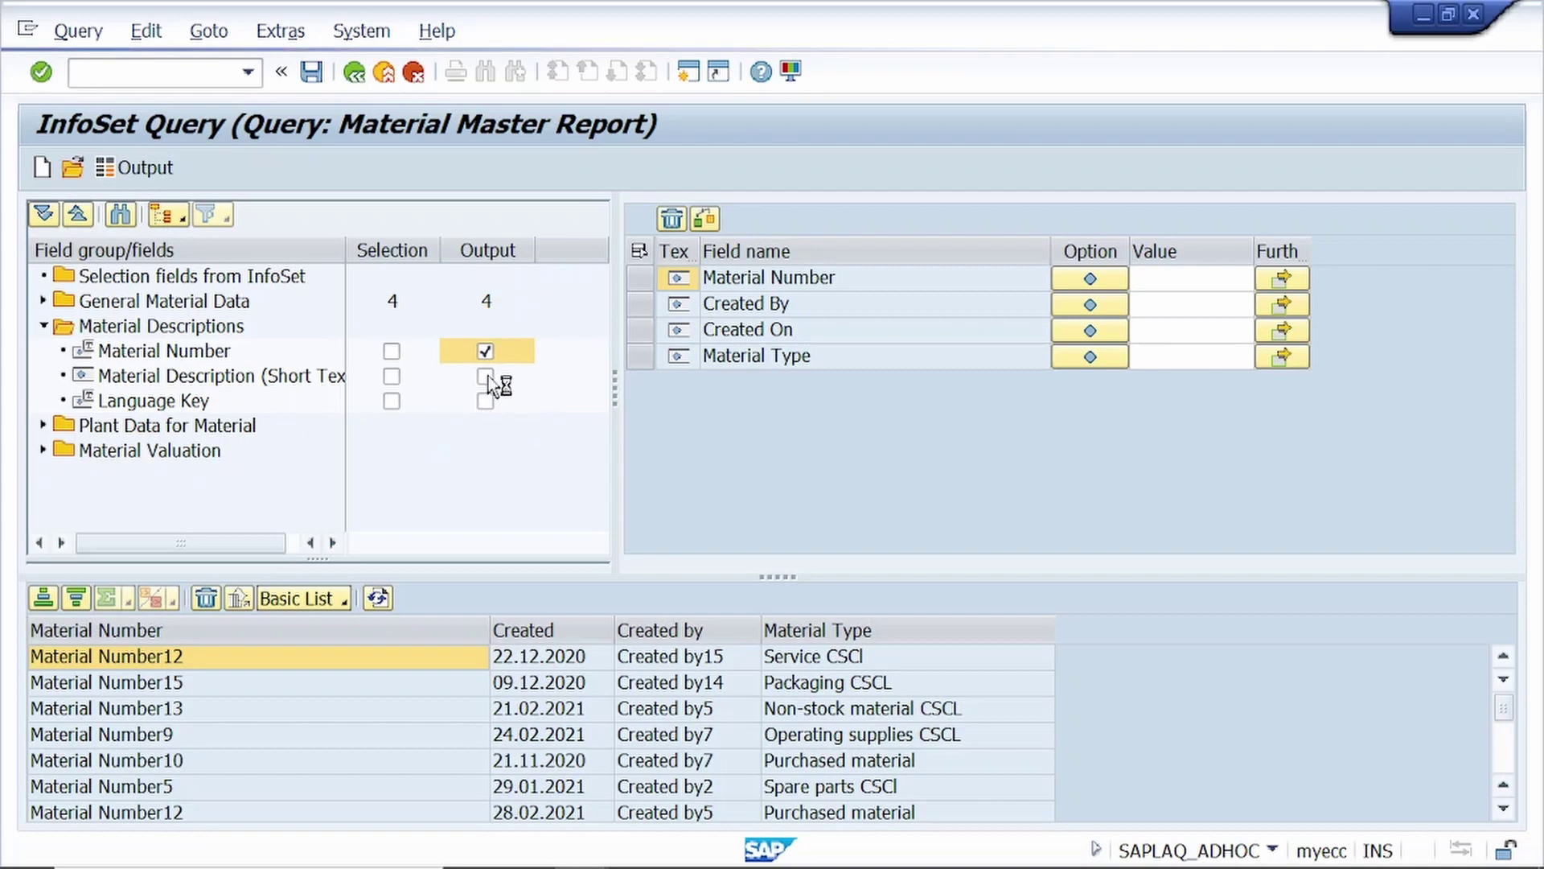
click(485, 351)
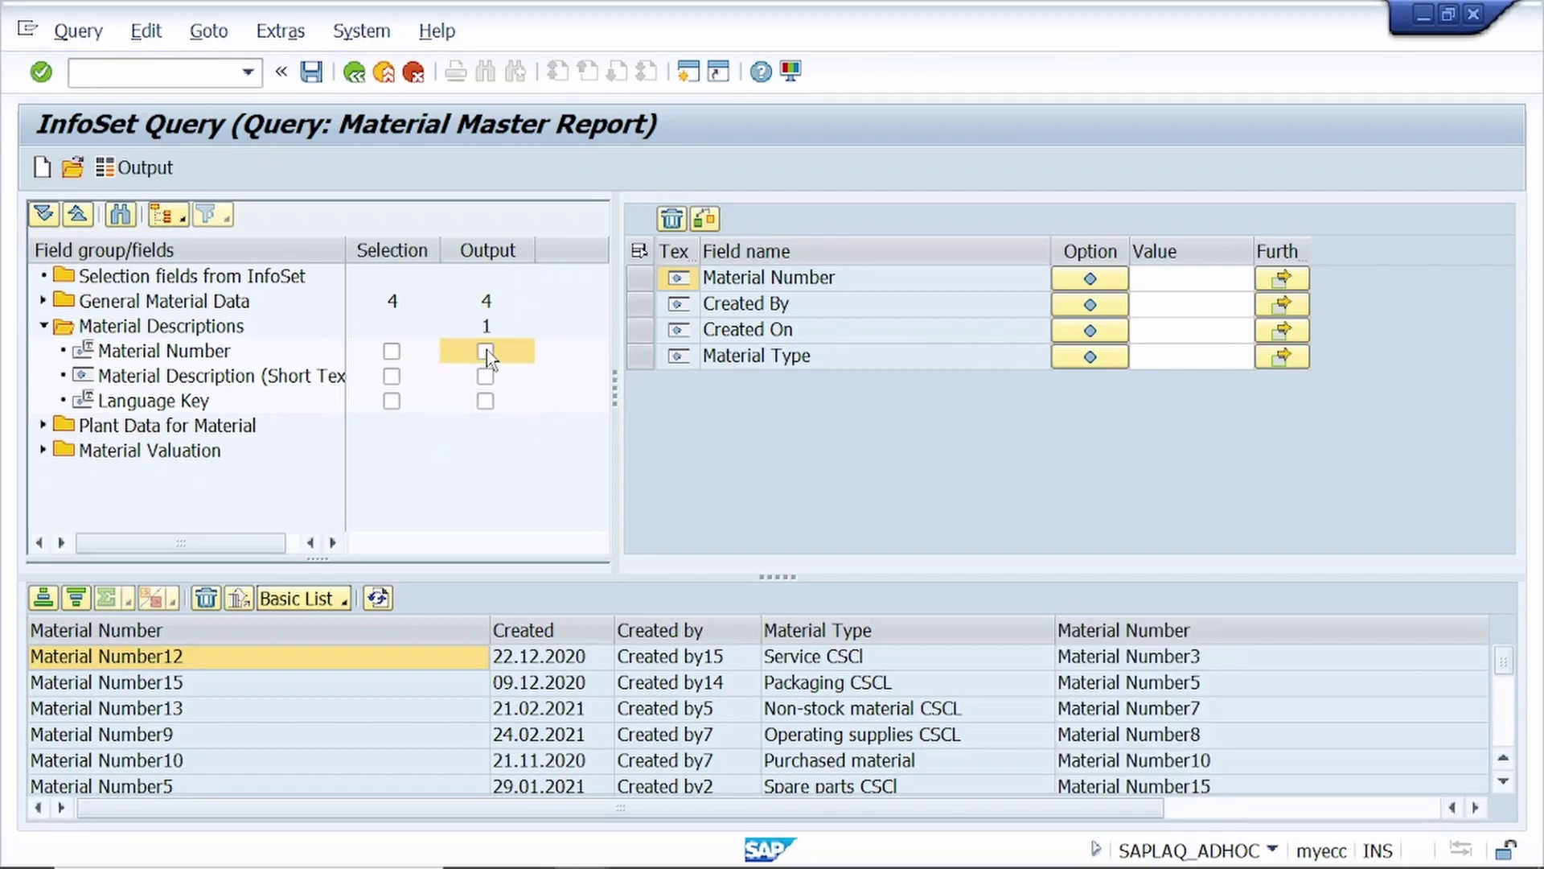
click(487, 376)
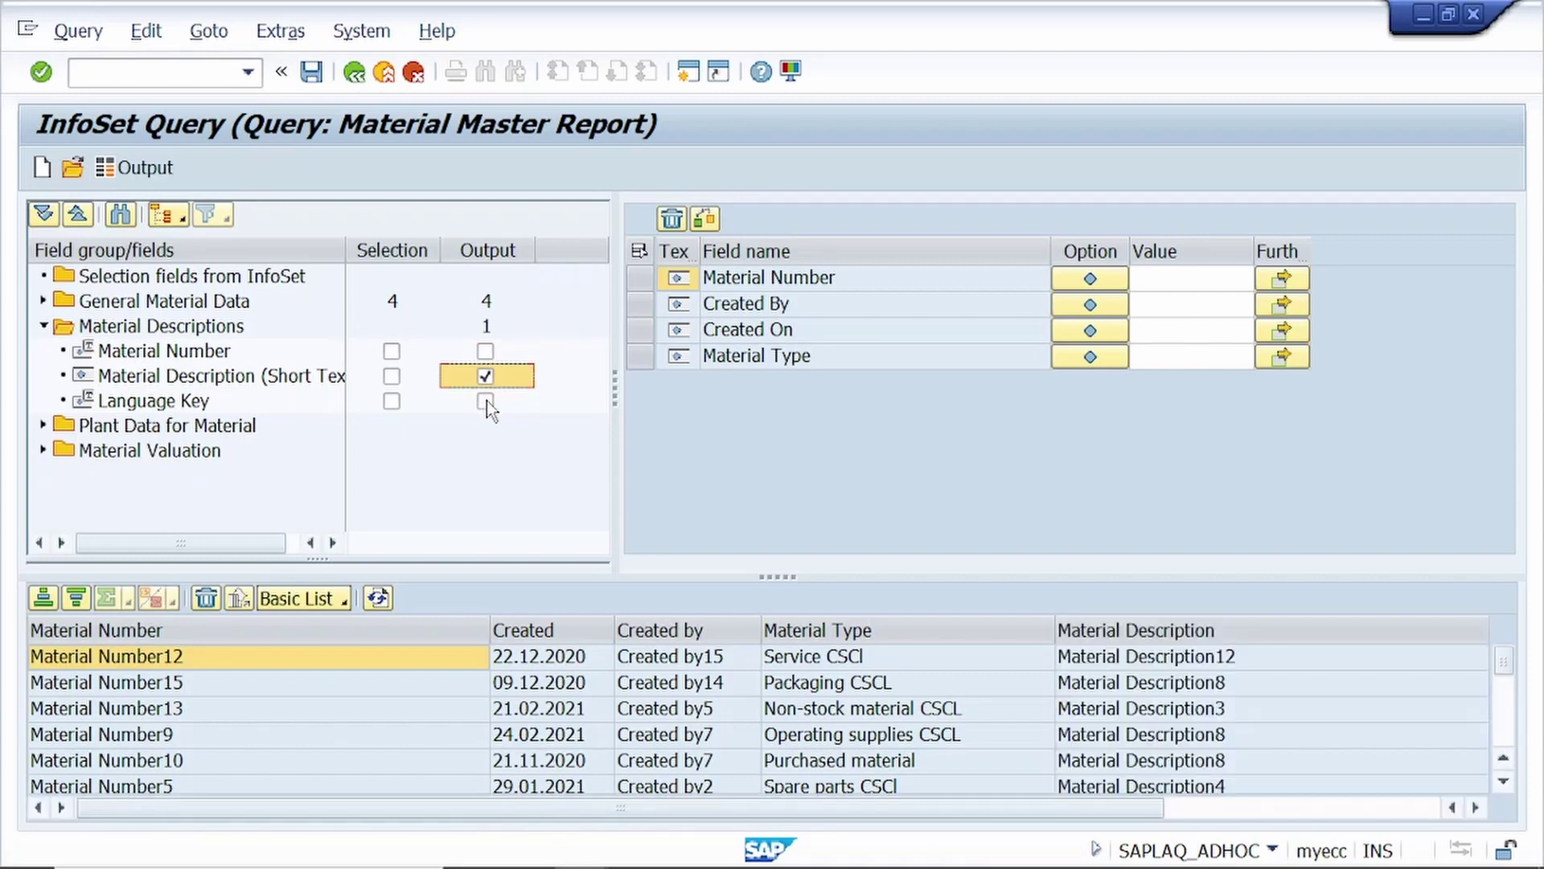
click(486, 401)
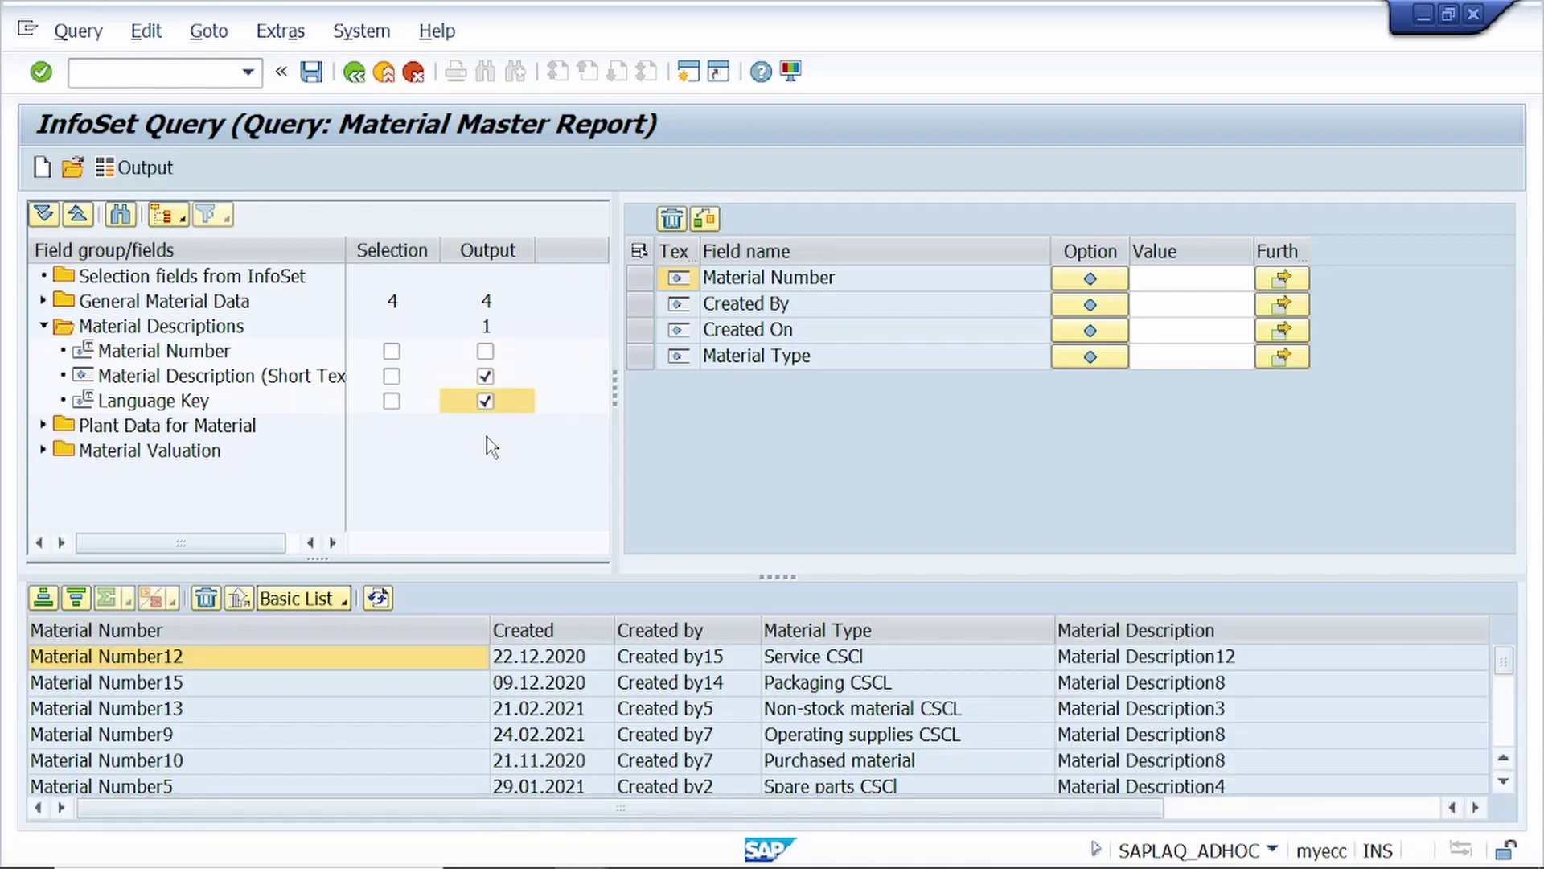
click(43, 326)
Set Plant from Plant Data for Material as a selection and output field, and Total Valuated Stock from Material Valuation as an output field.
click(43, 352)
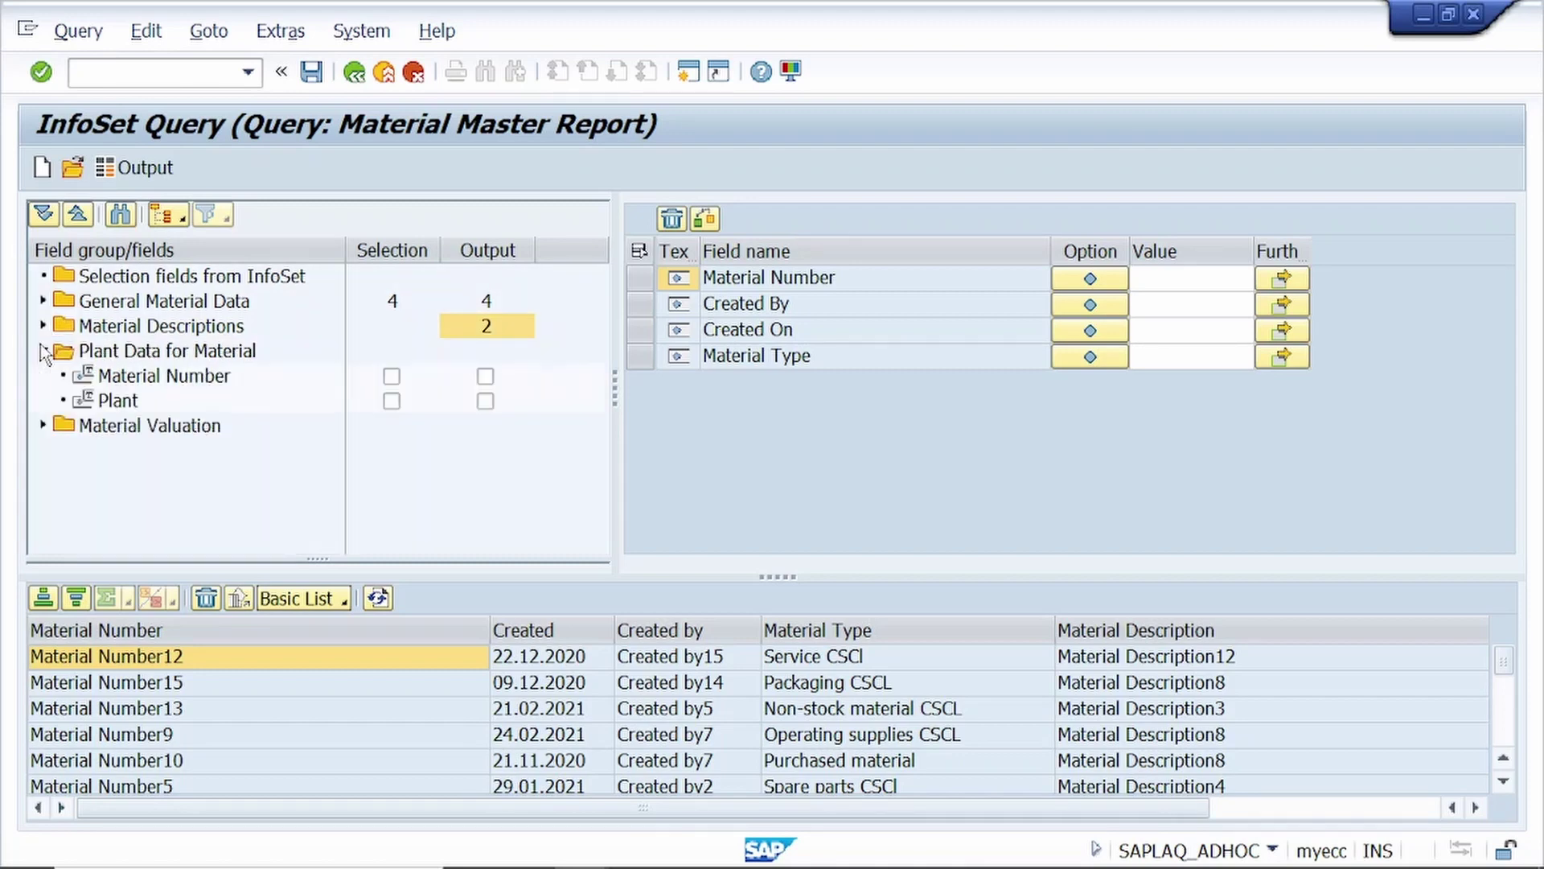
click(391, 400)
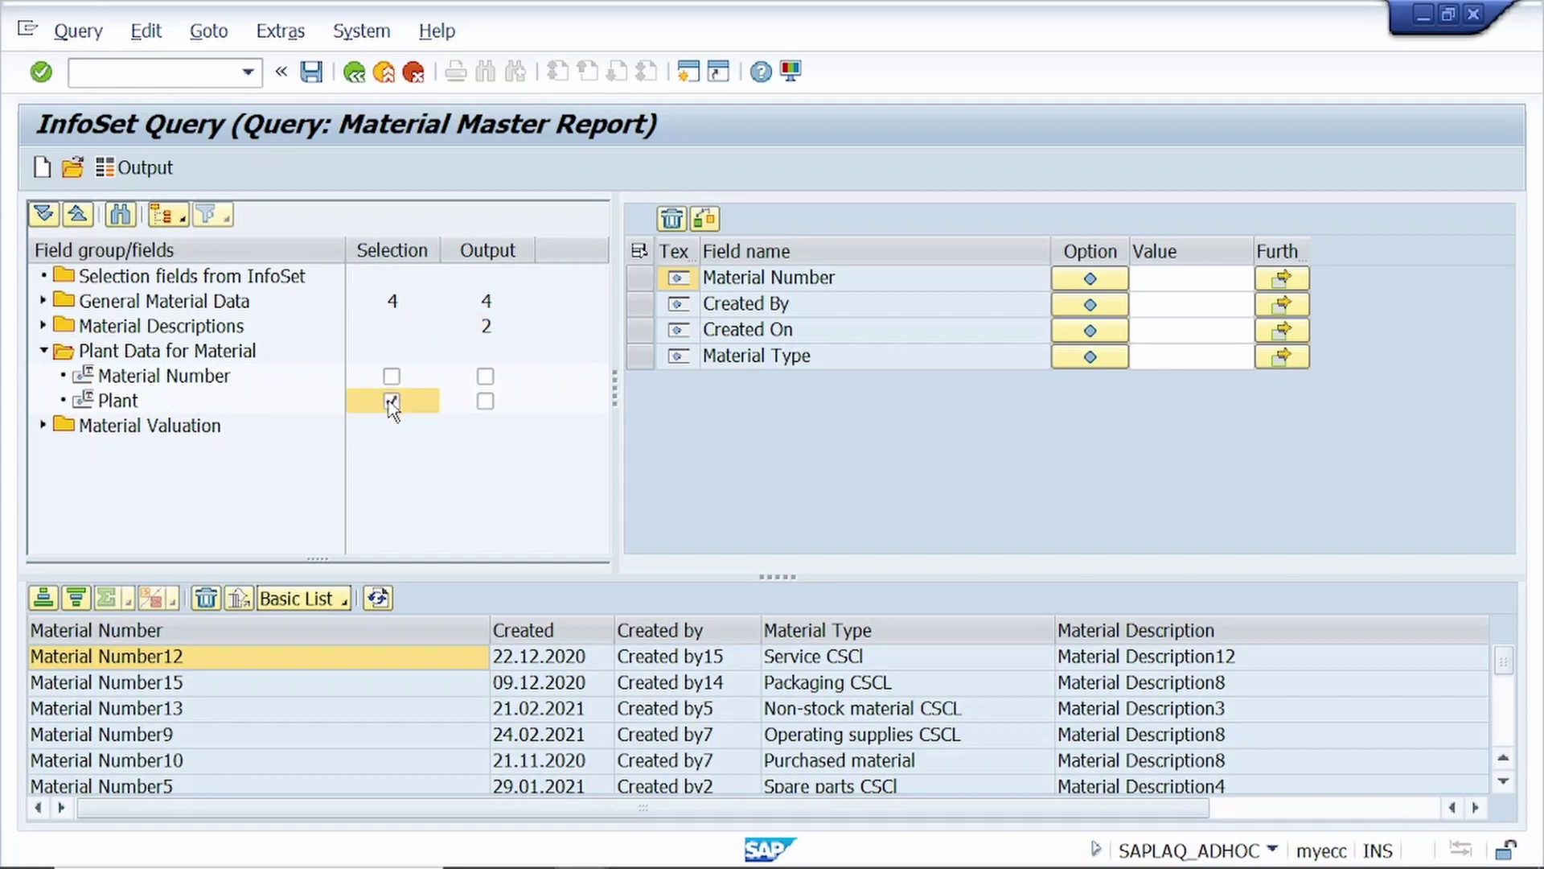
click(487, 400)
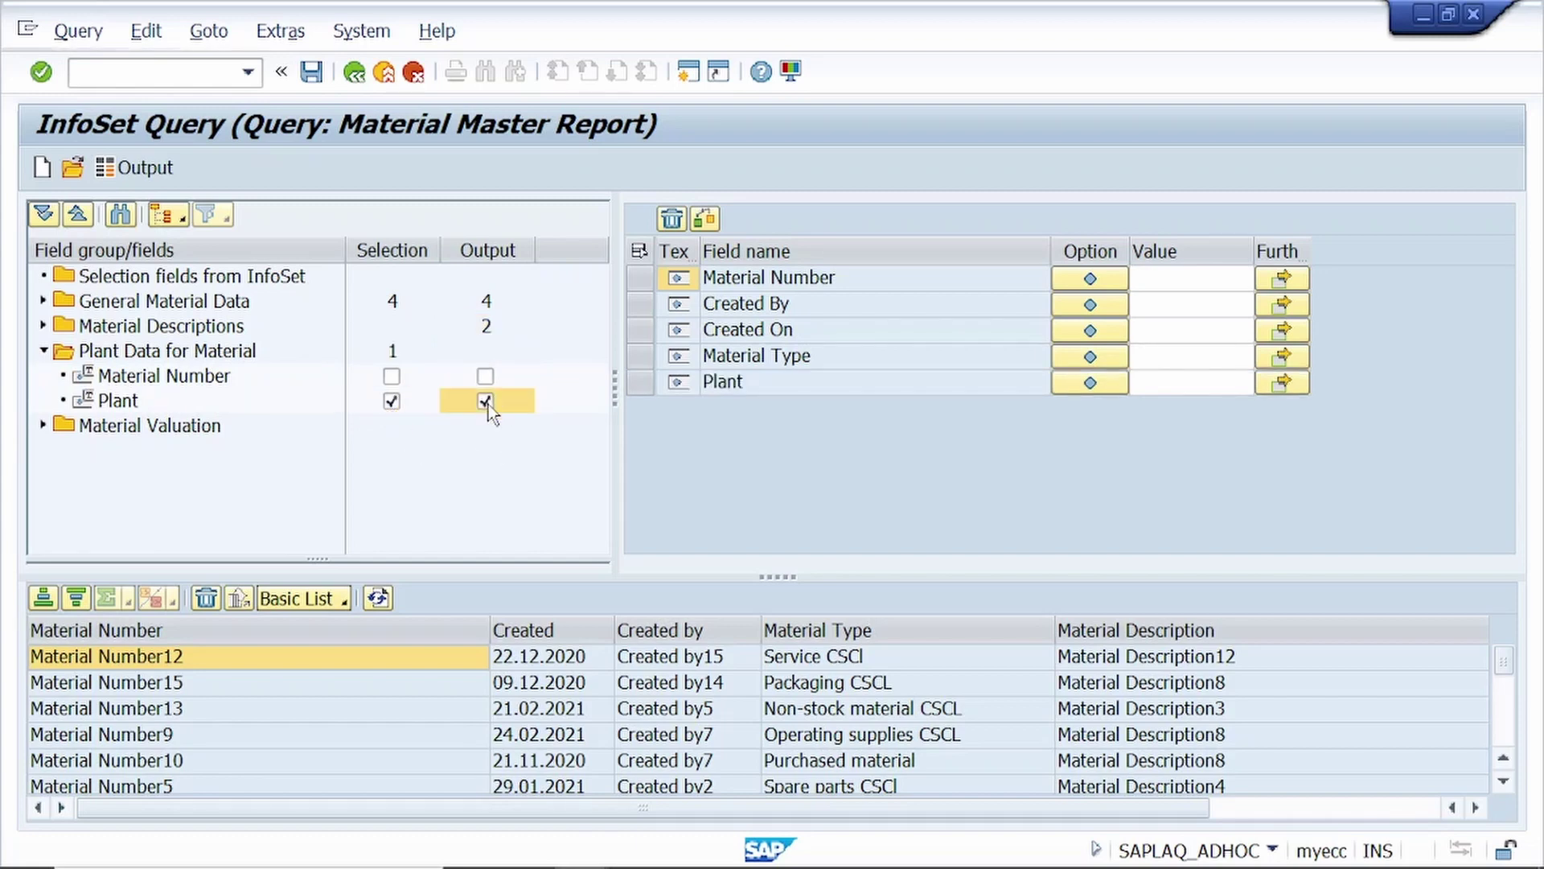
click(42, 351)
click(44, 375)
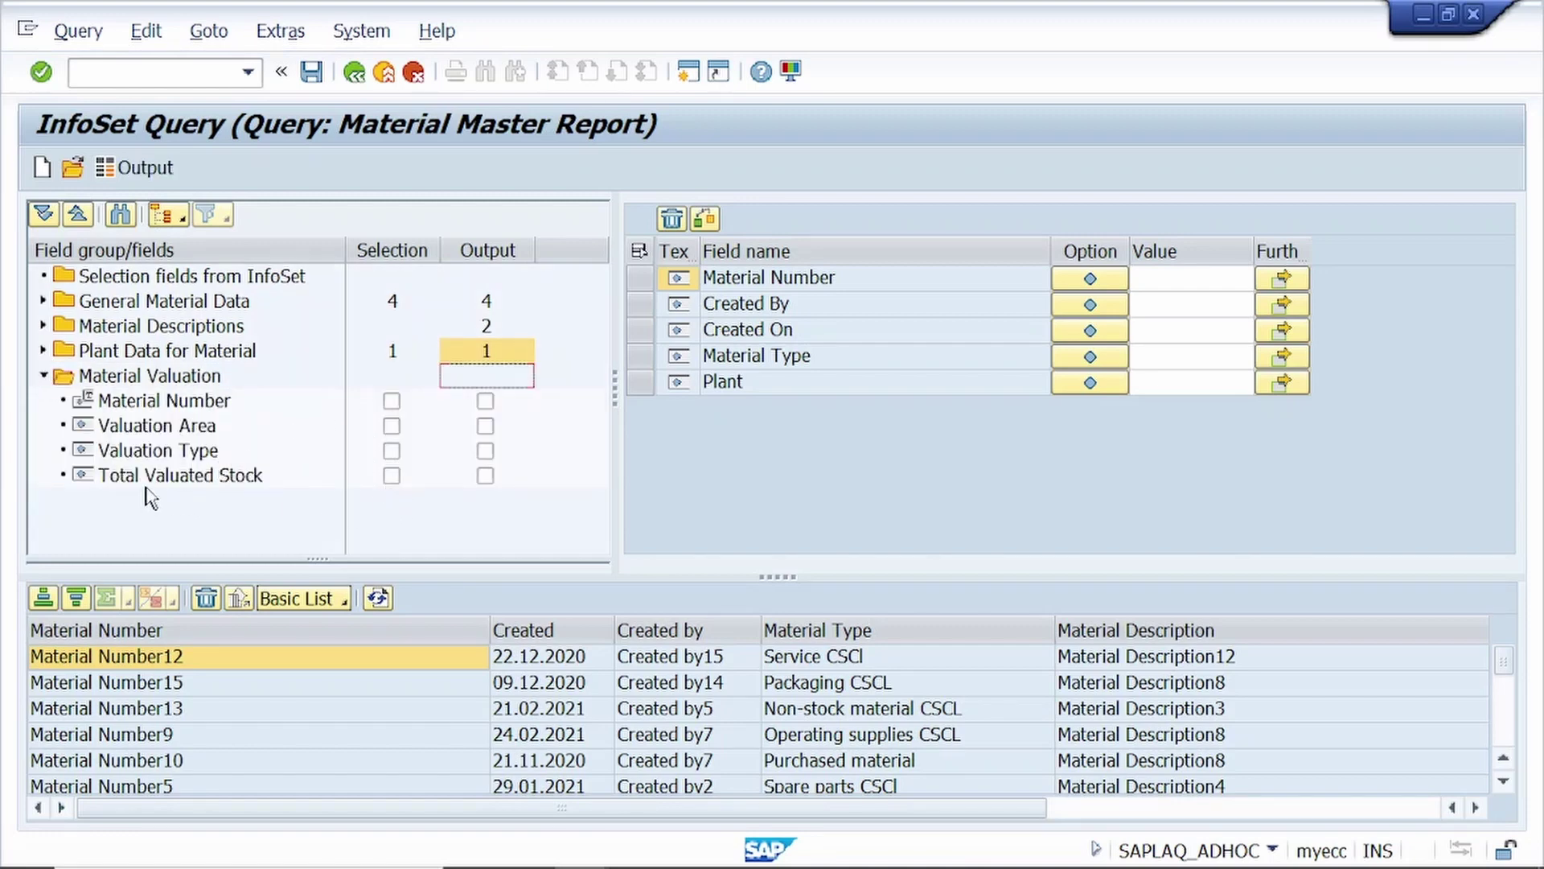
click(486, 476)
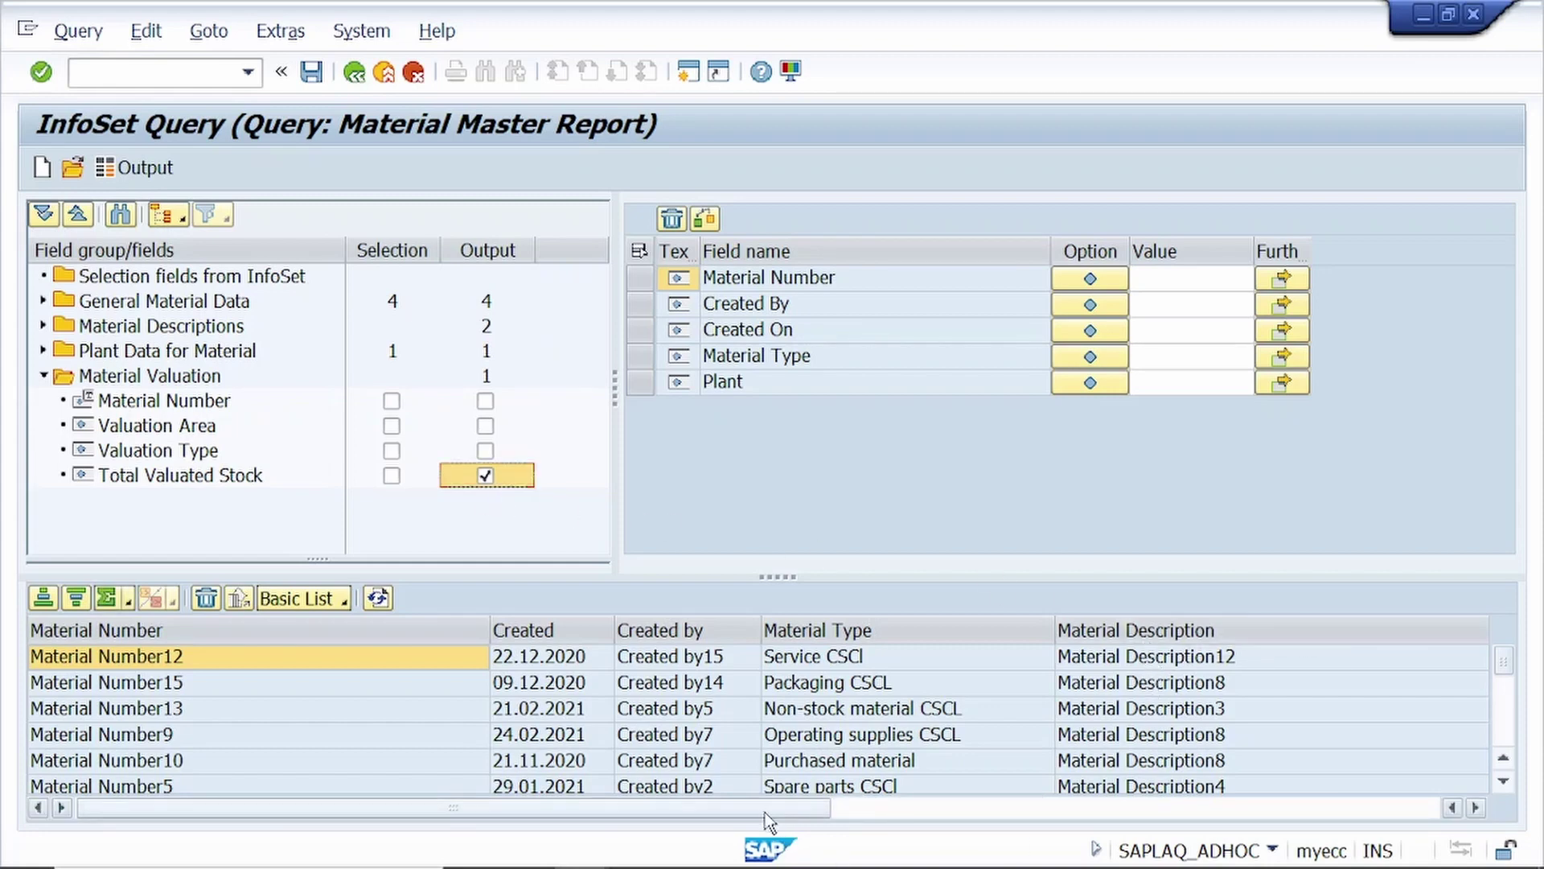
Set the Material Number field of General Material Data to output only its value.
drag(763, 821, 1315, 808)
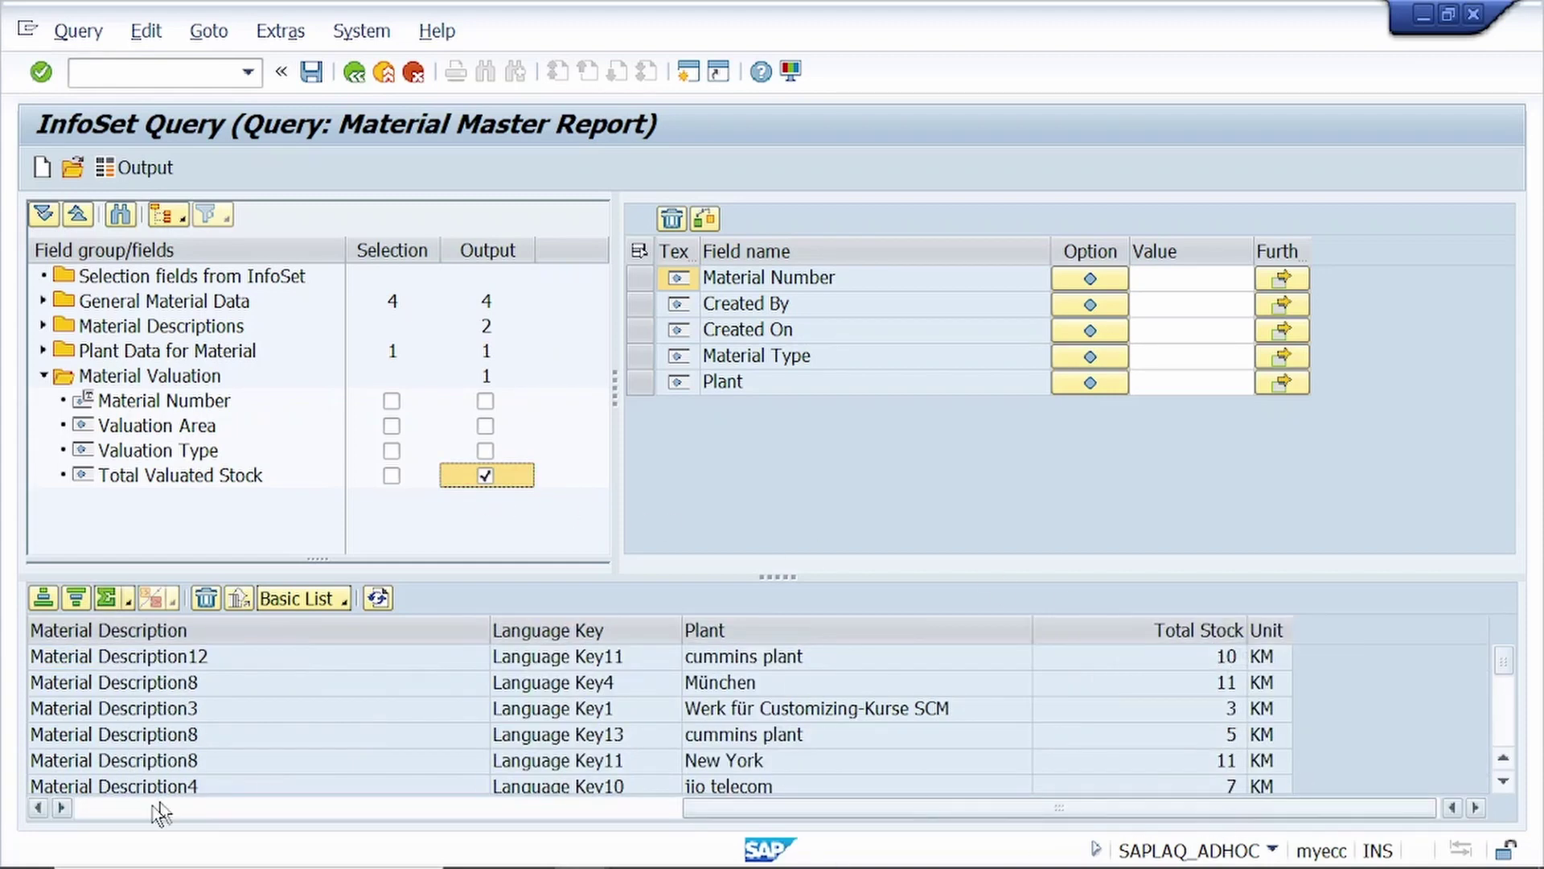
click(241, 809)
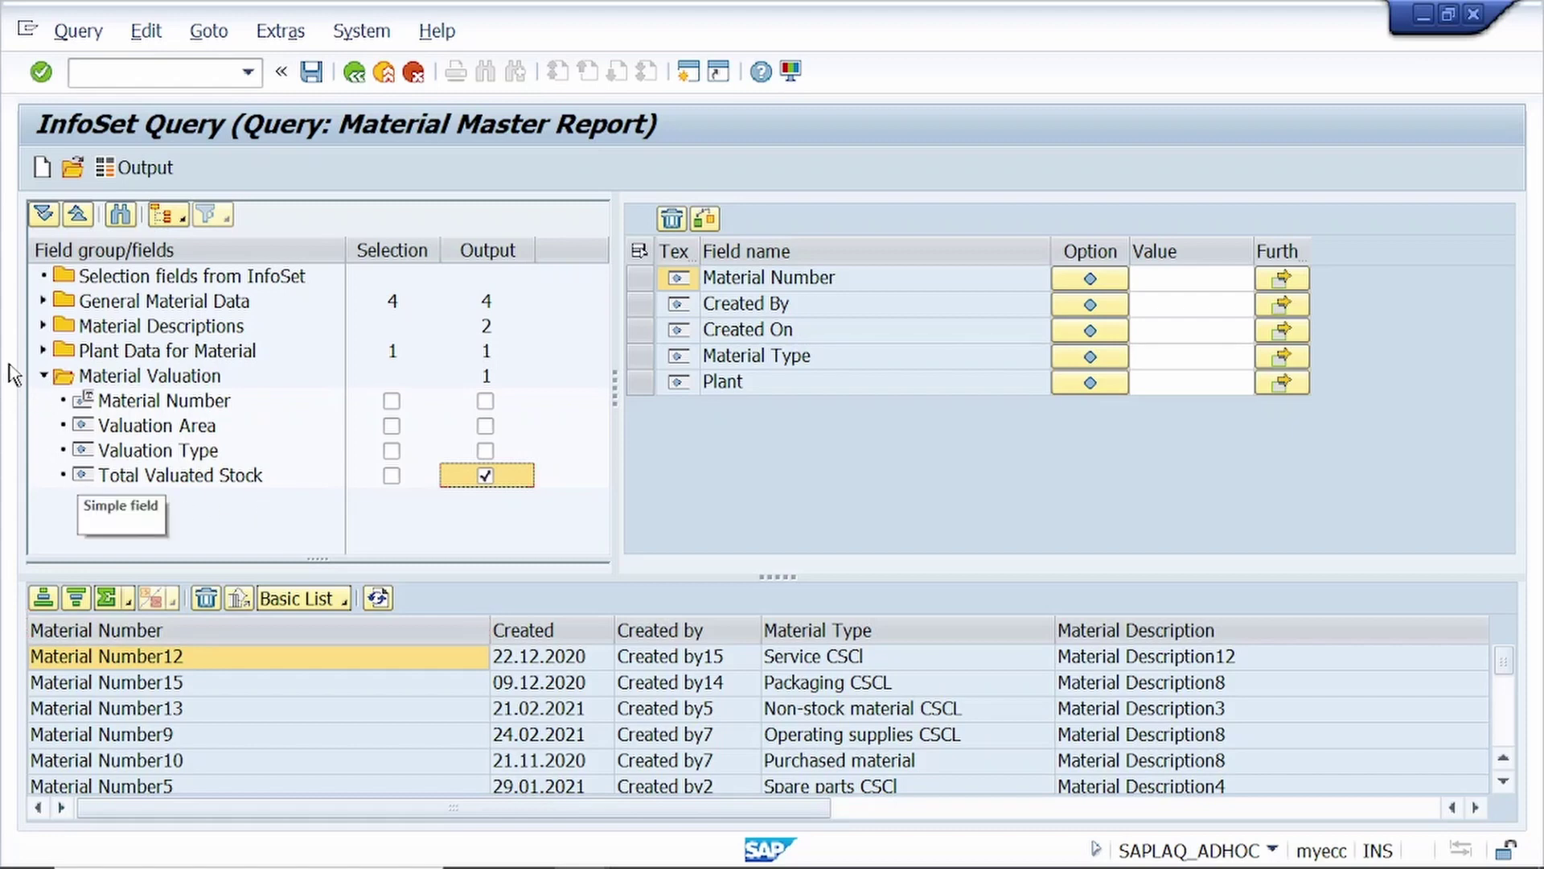
click(43, 376)
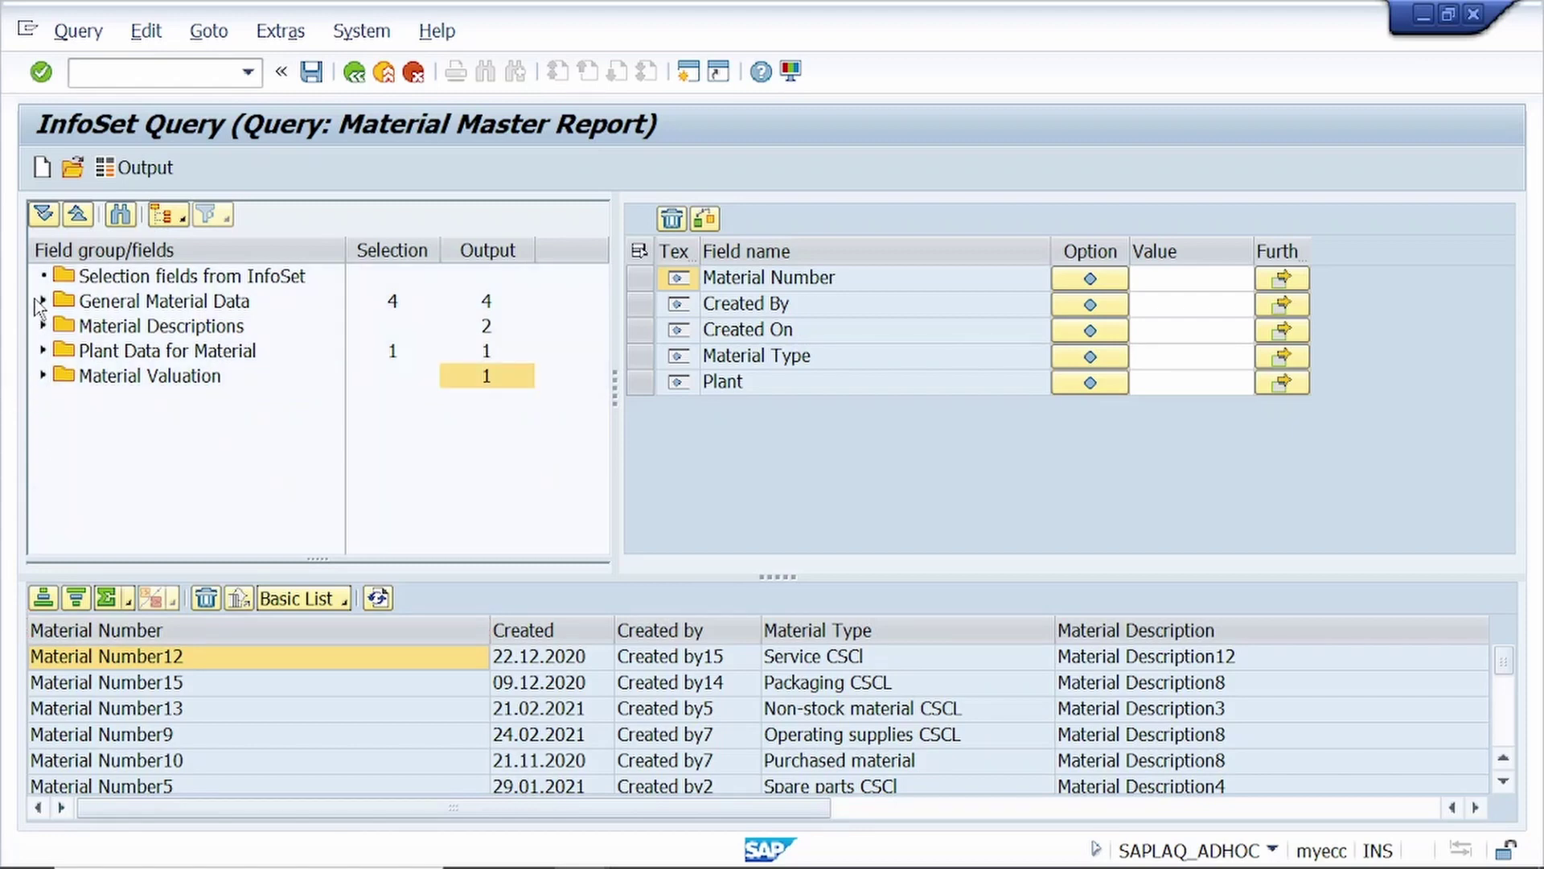
click(40, 302)
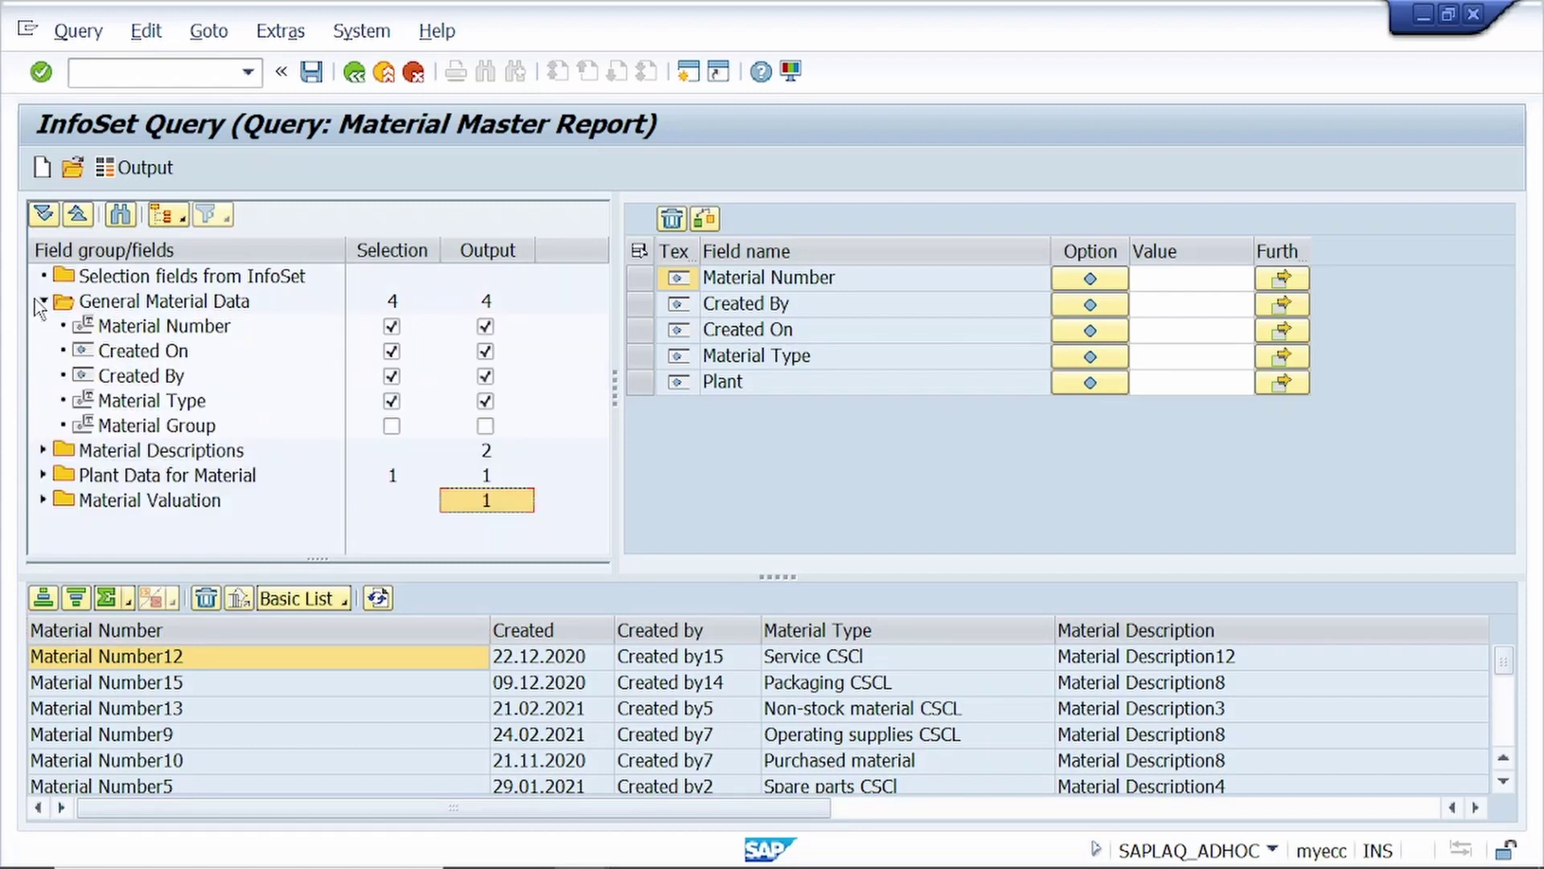
right_click(135, 330)
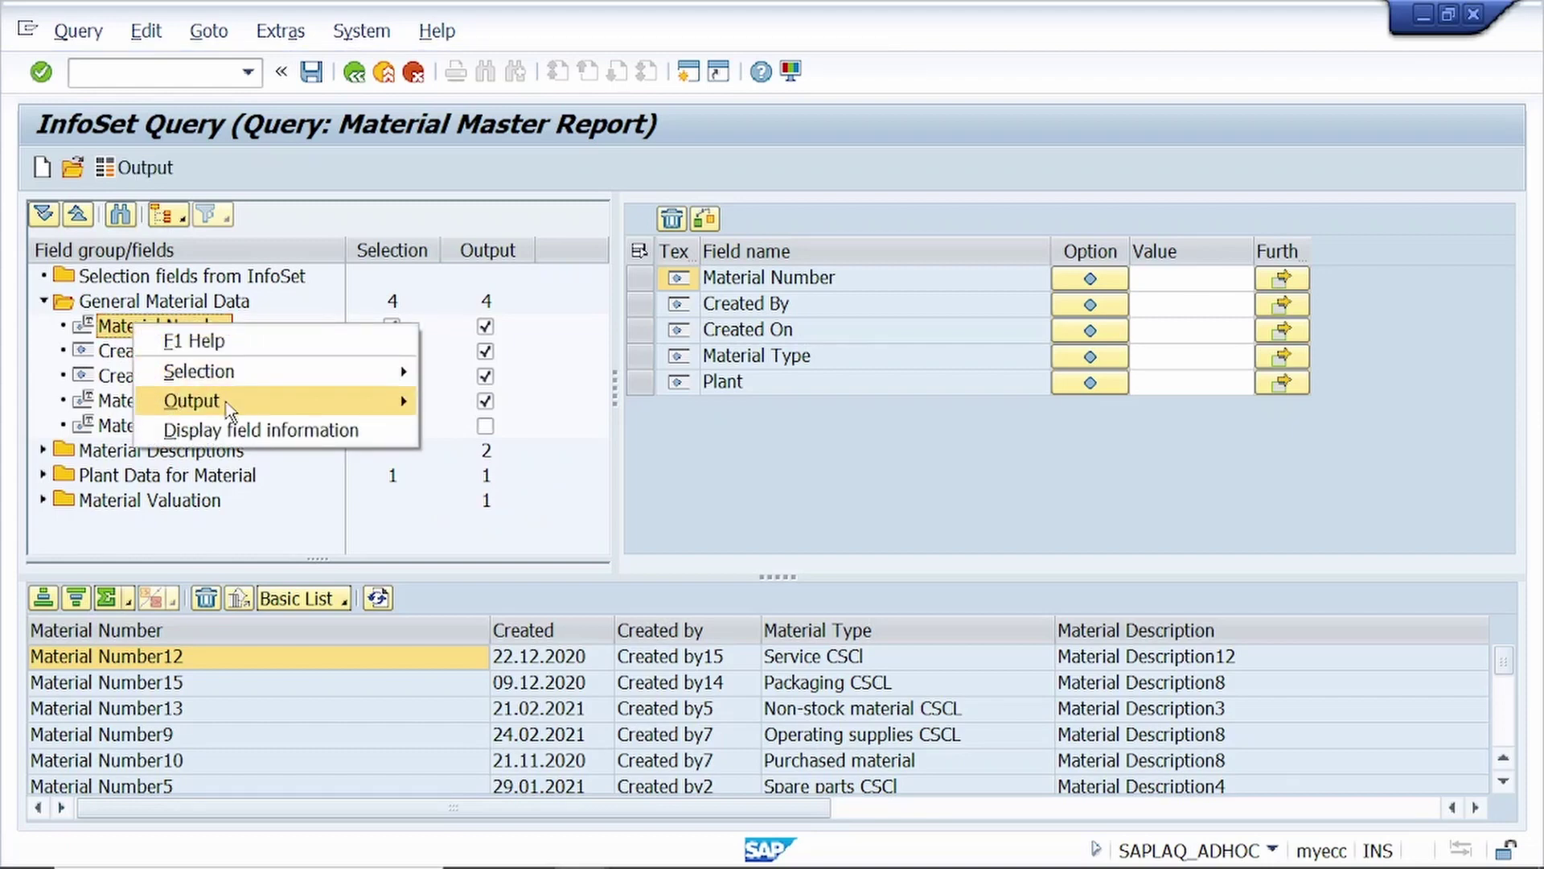
mouse_move(230, 408)
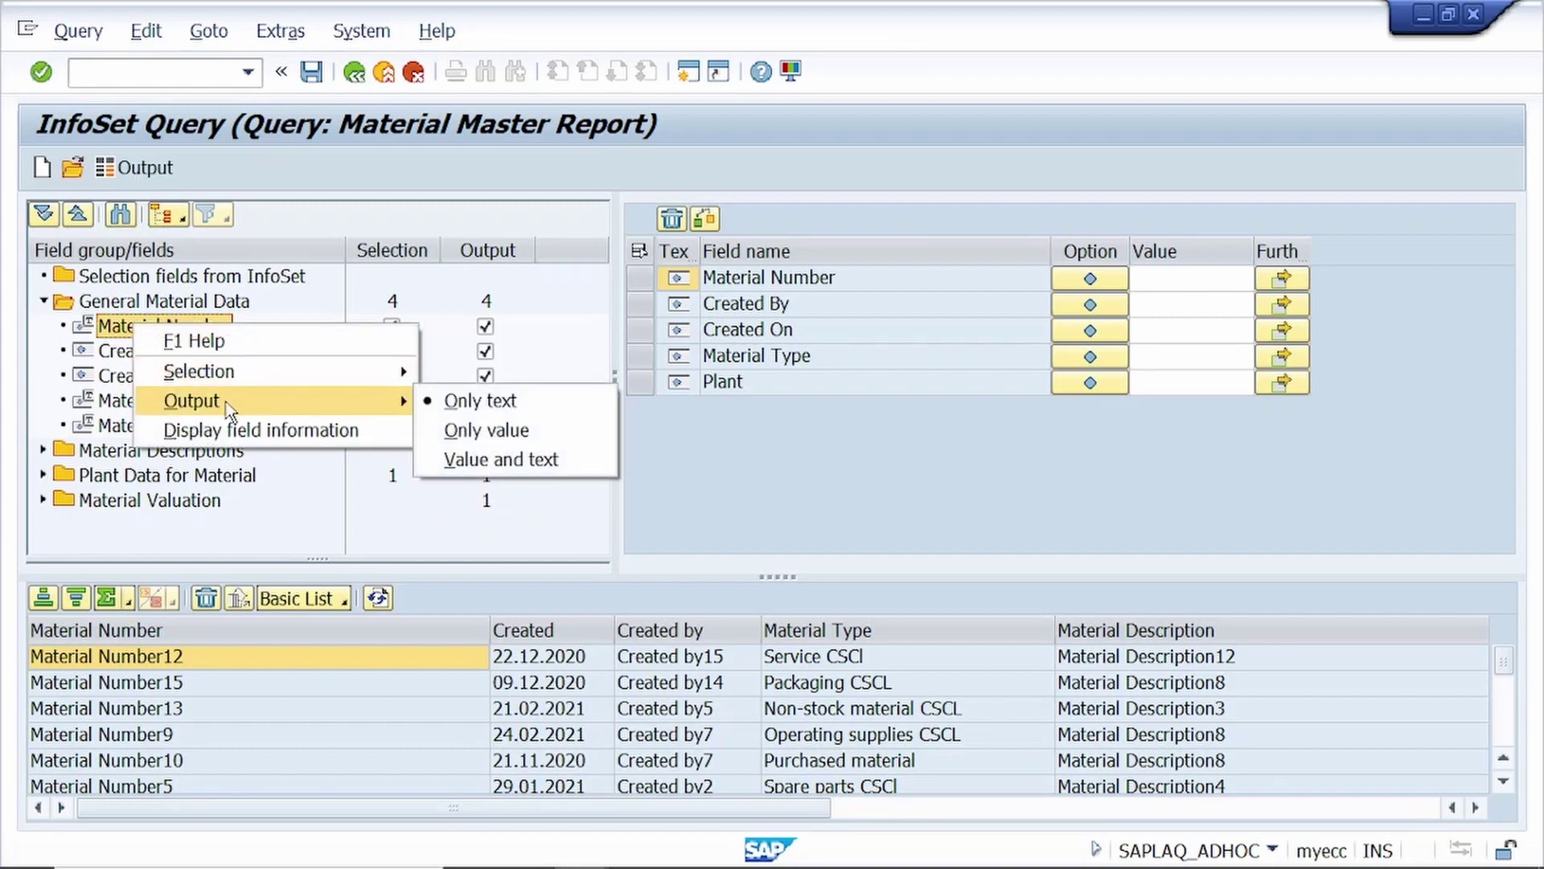
click(487, 431)
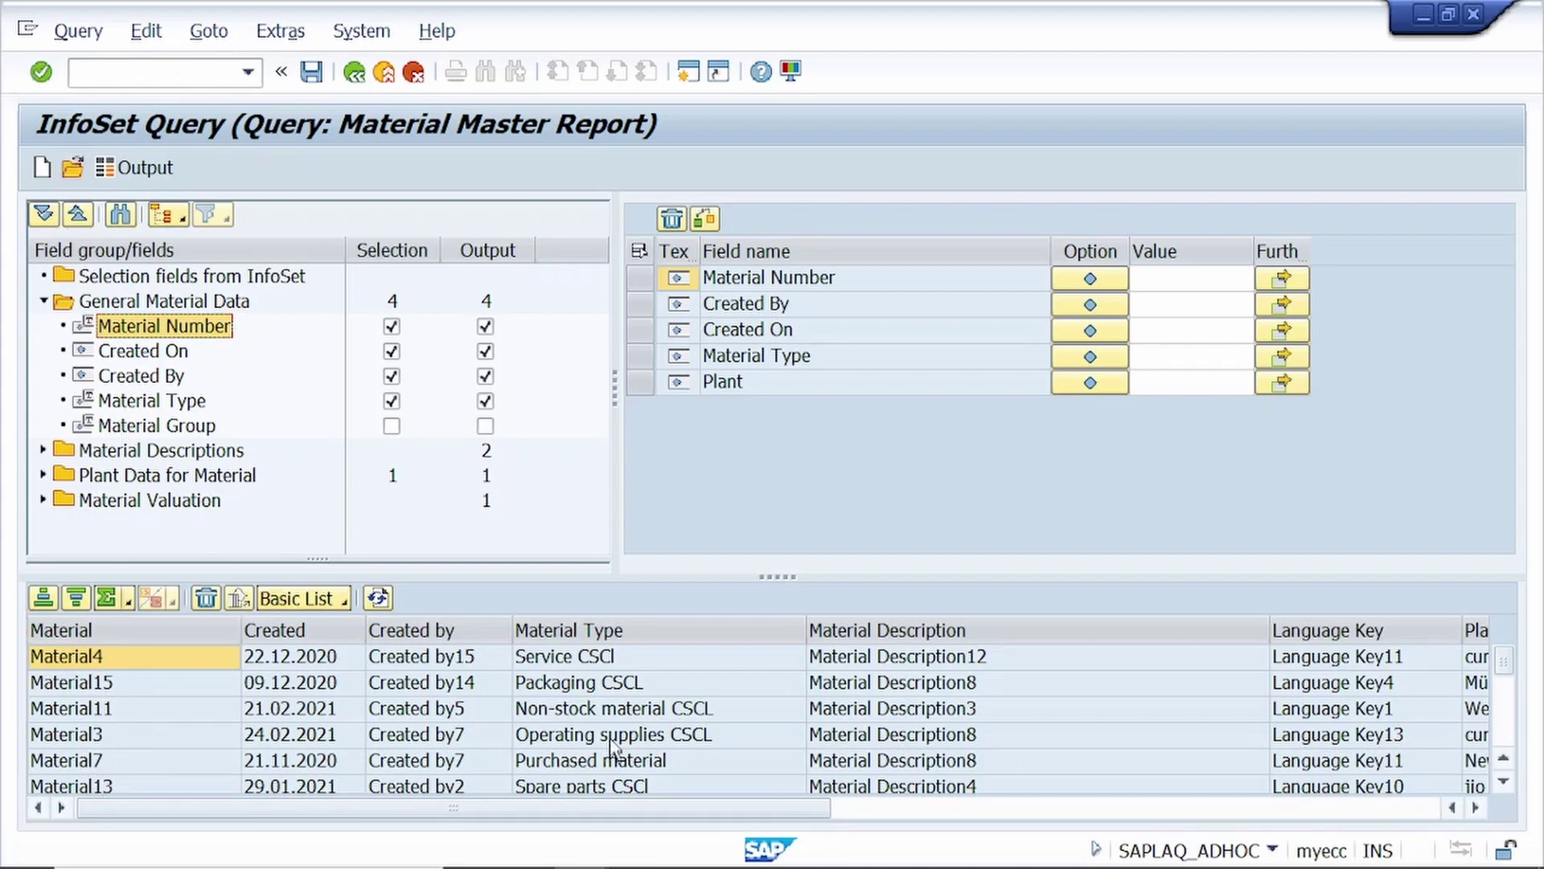
Set the Material Type field of General Material Data to output only its value.
click(178, 404)
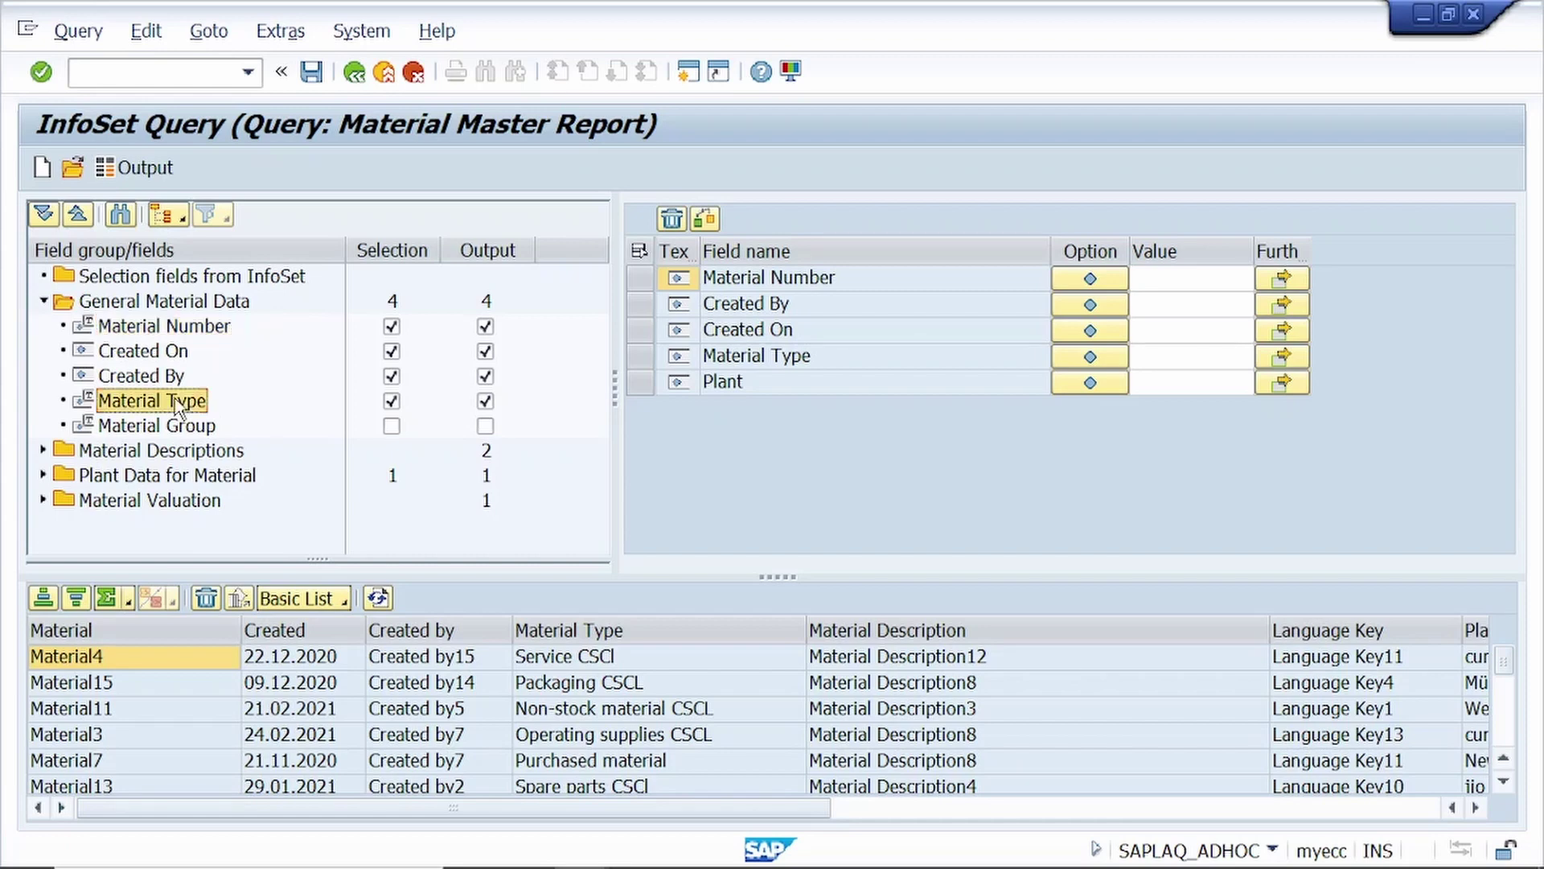
right_click(177, 404)
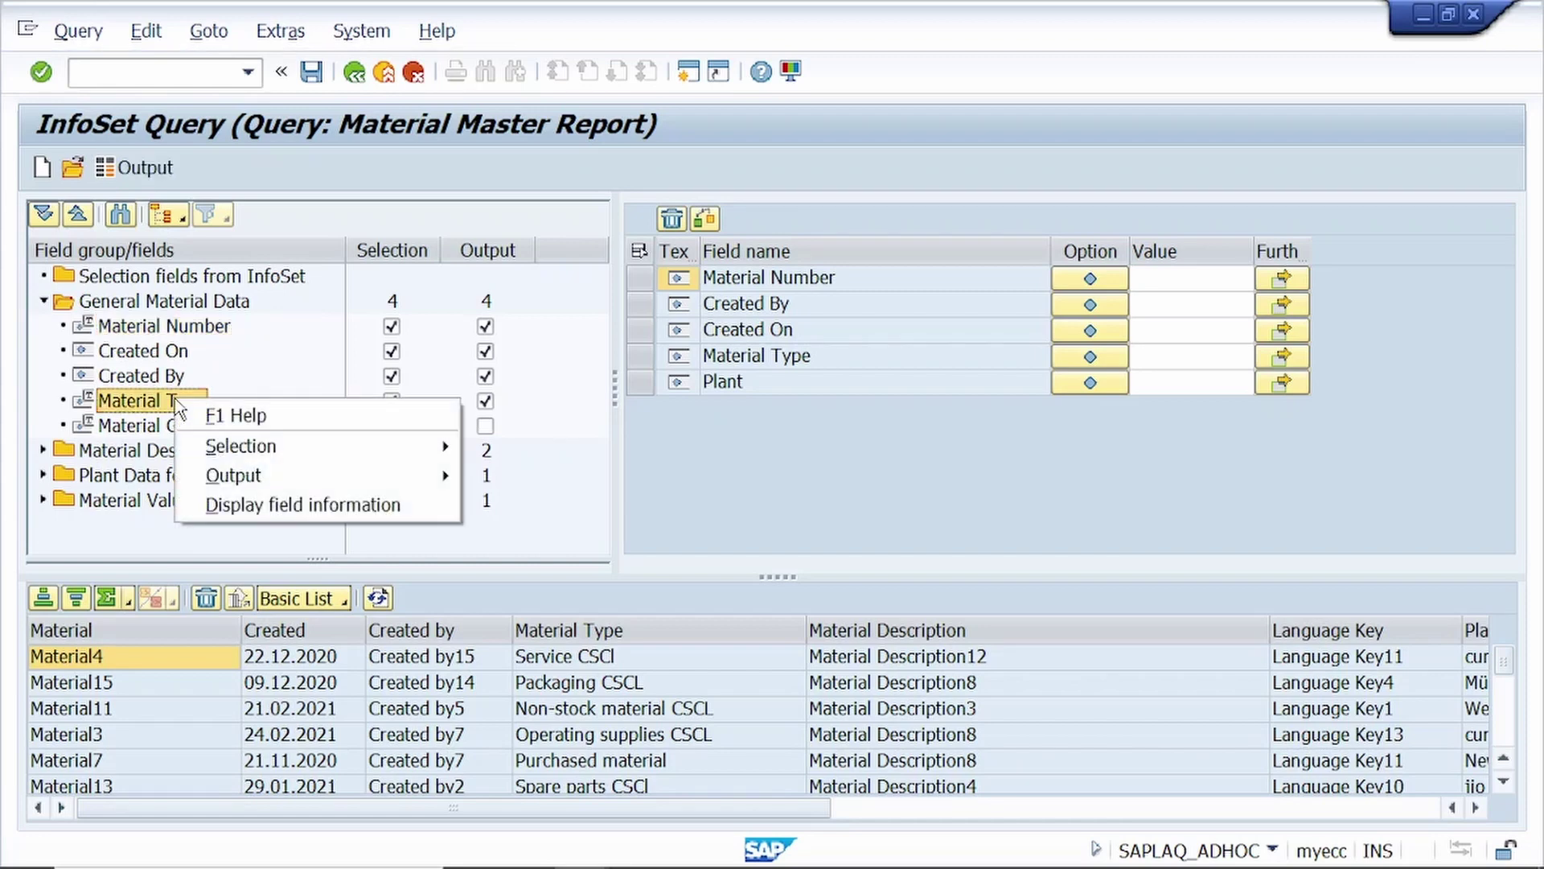
mouse_move(266, 486)
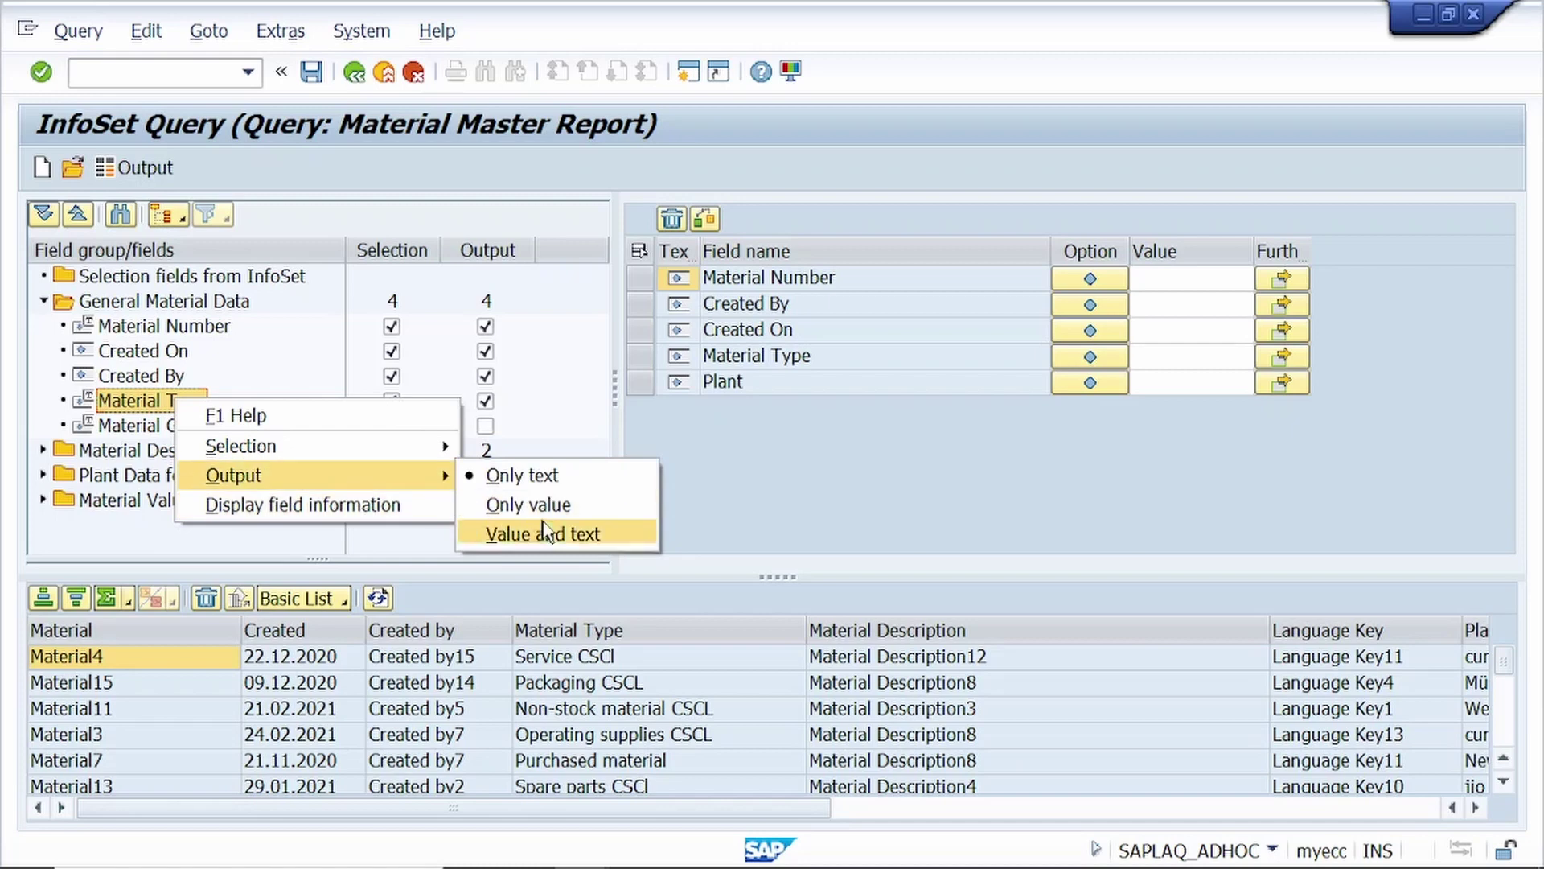
click(560, 504)
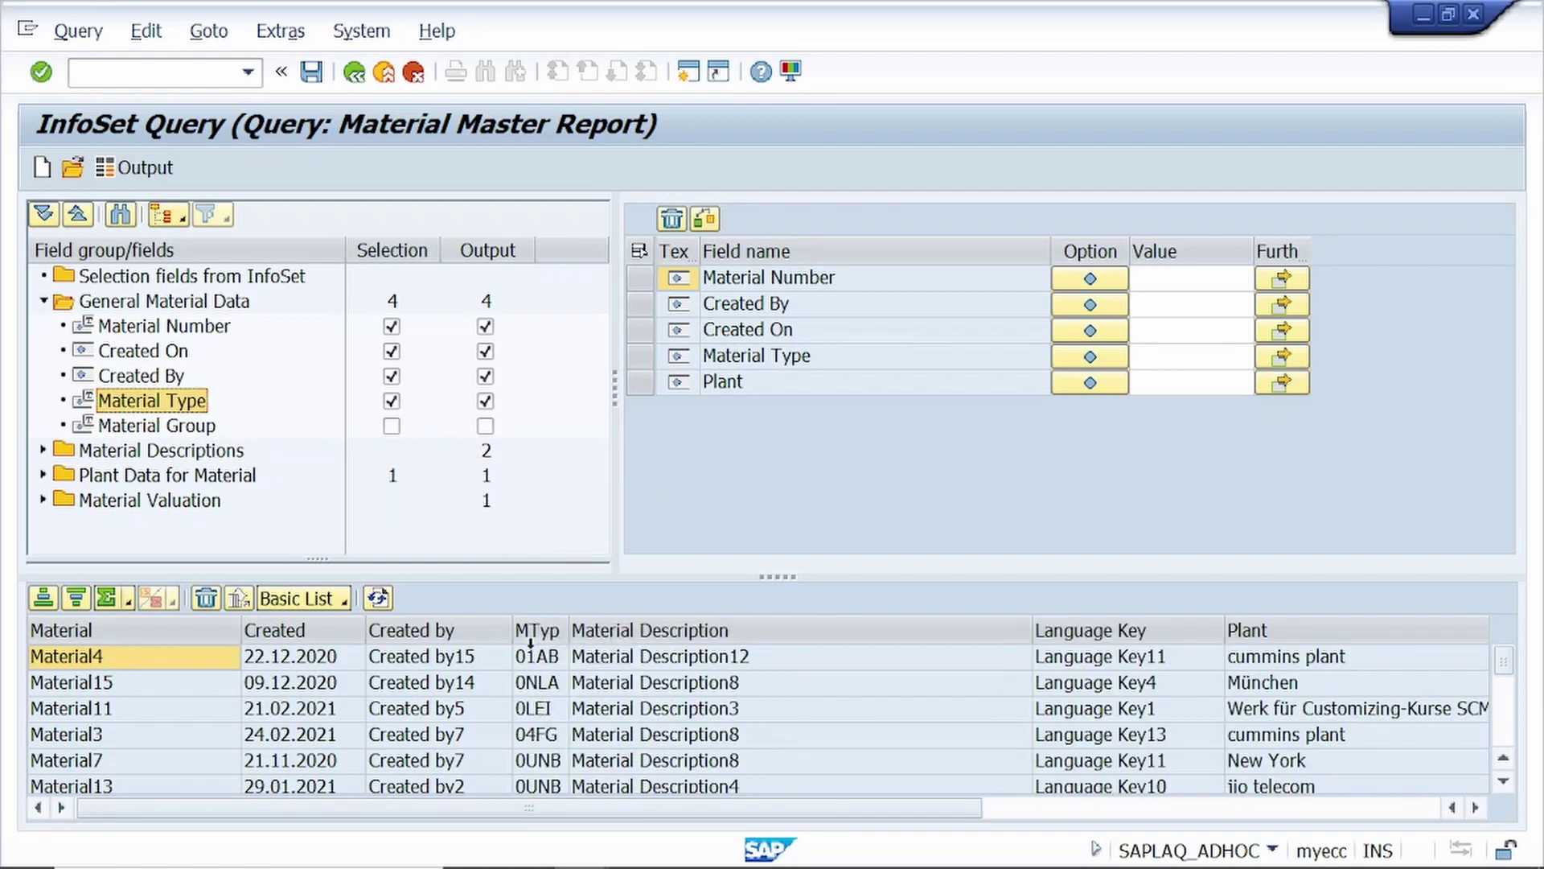
Collapse General Material Data and set the Plant field of Plant Data for Material to output only its value.
click(43, 301)
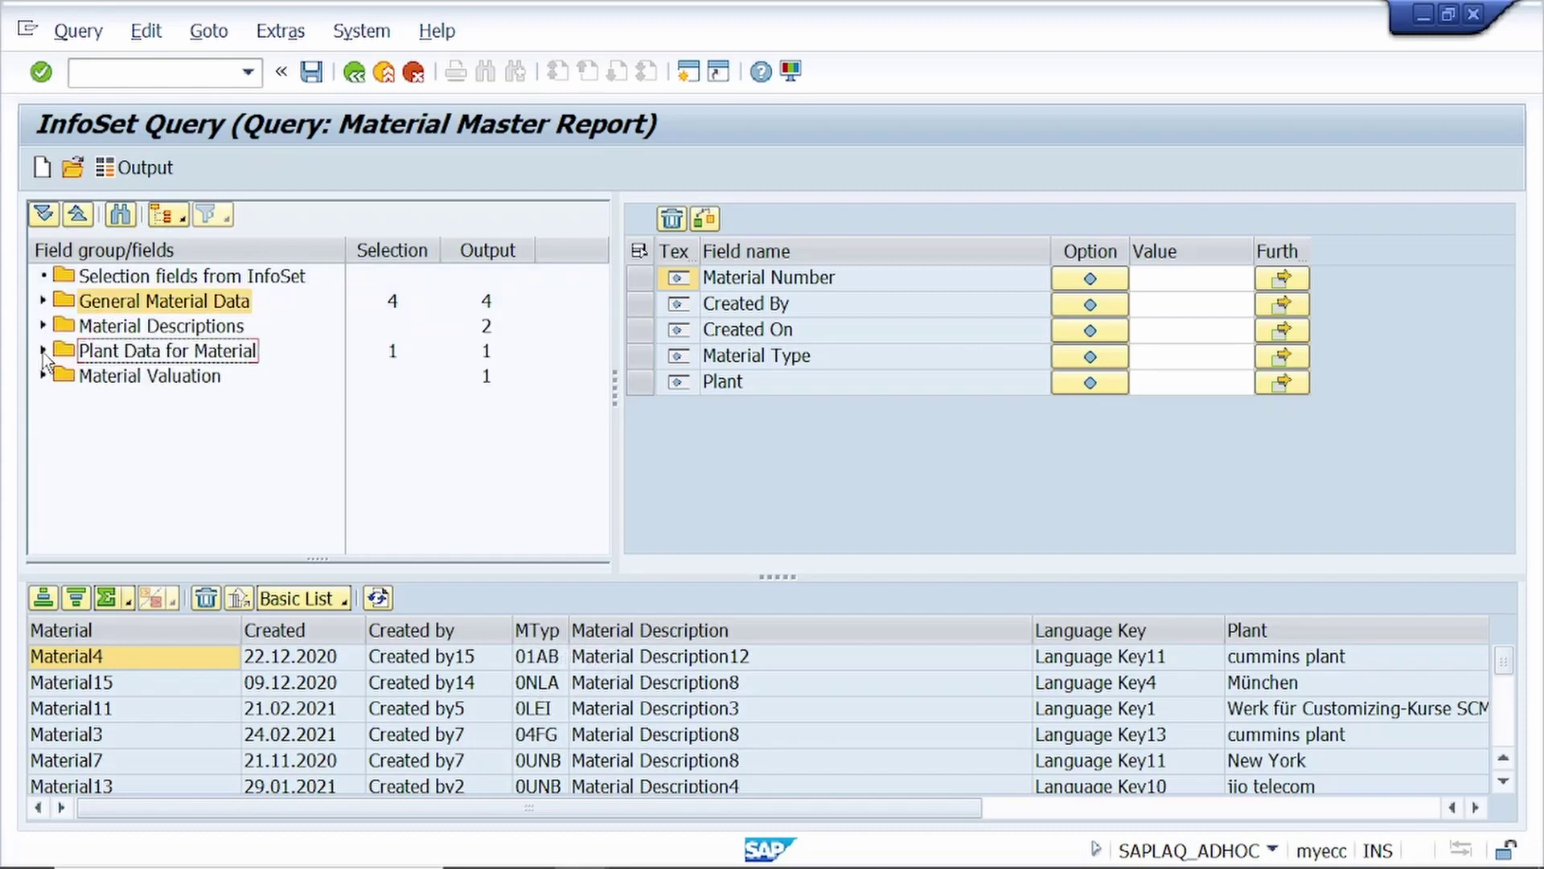
click(43, 351)
click(132, 403)
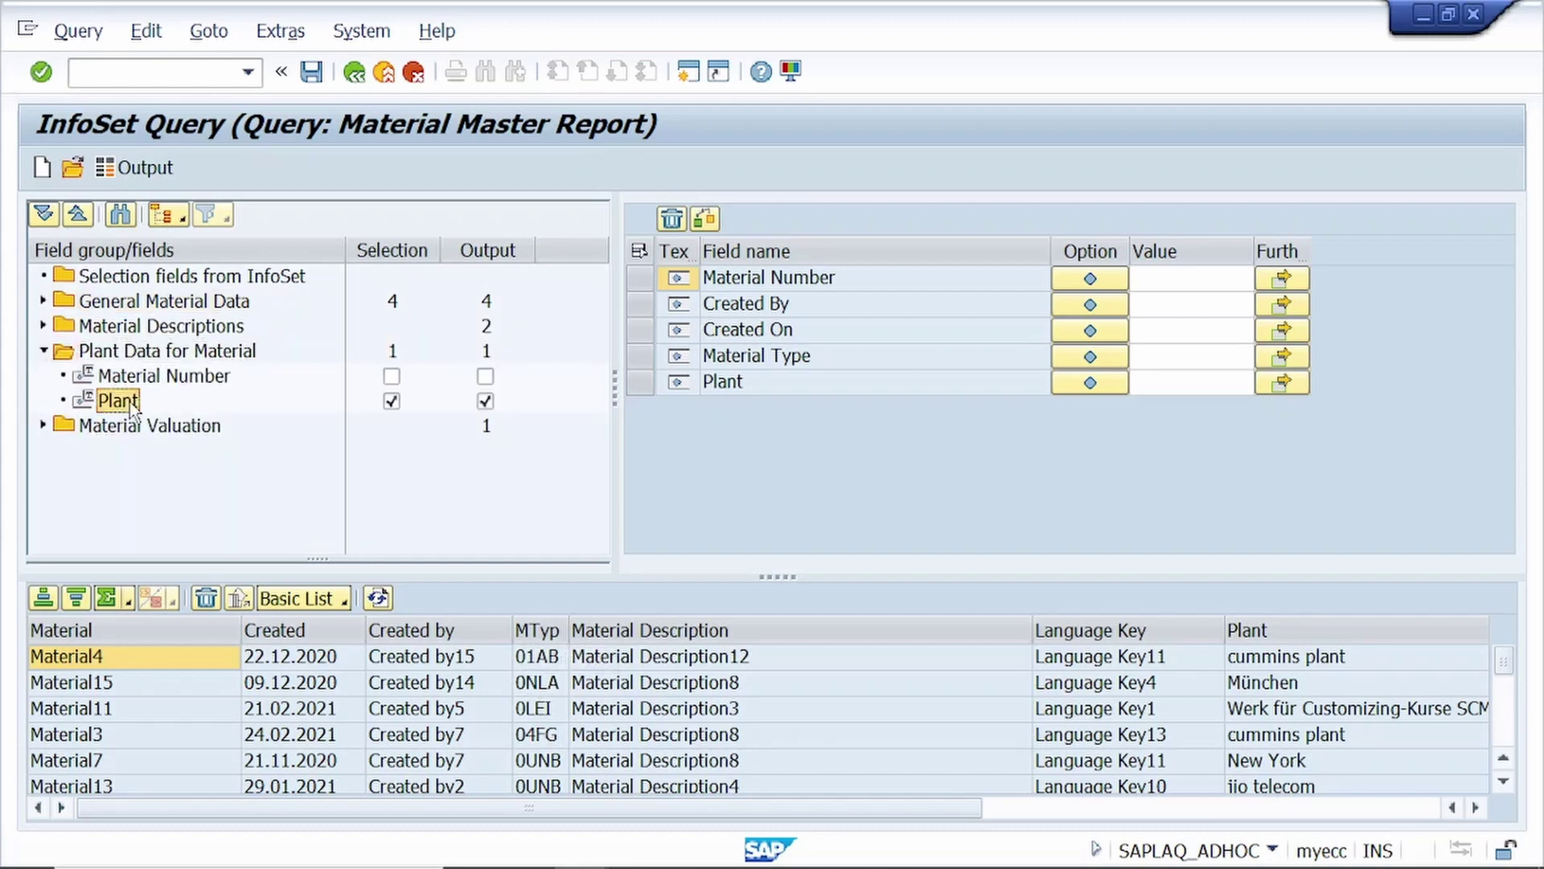
right_click(133, 406)
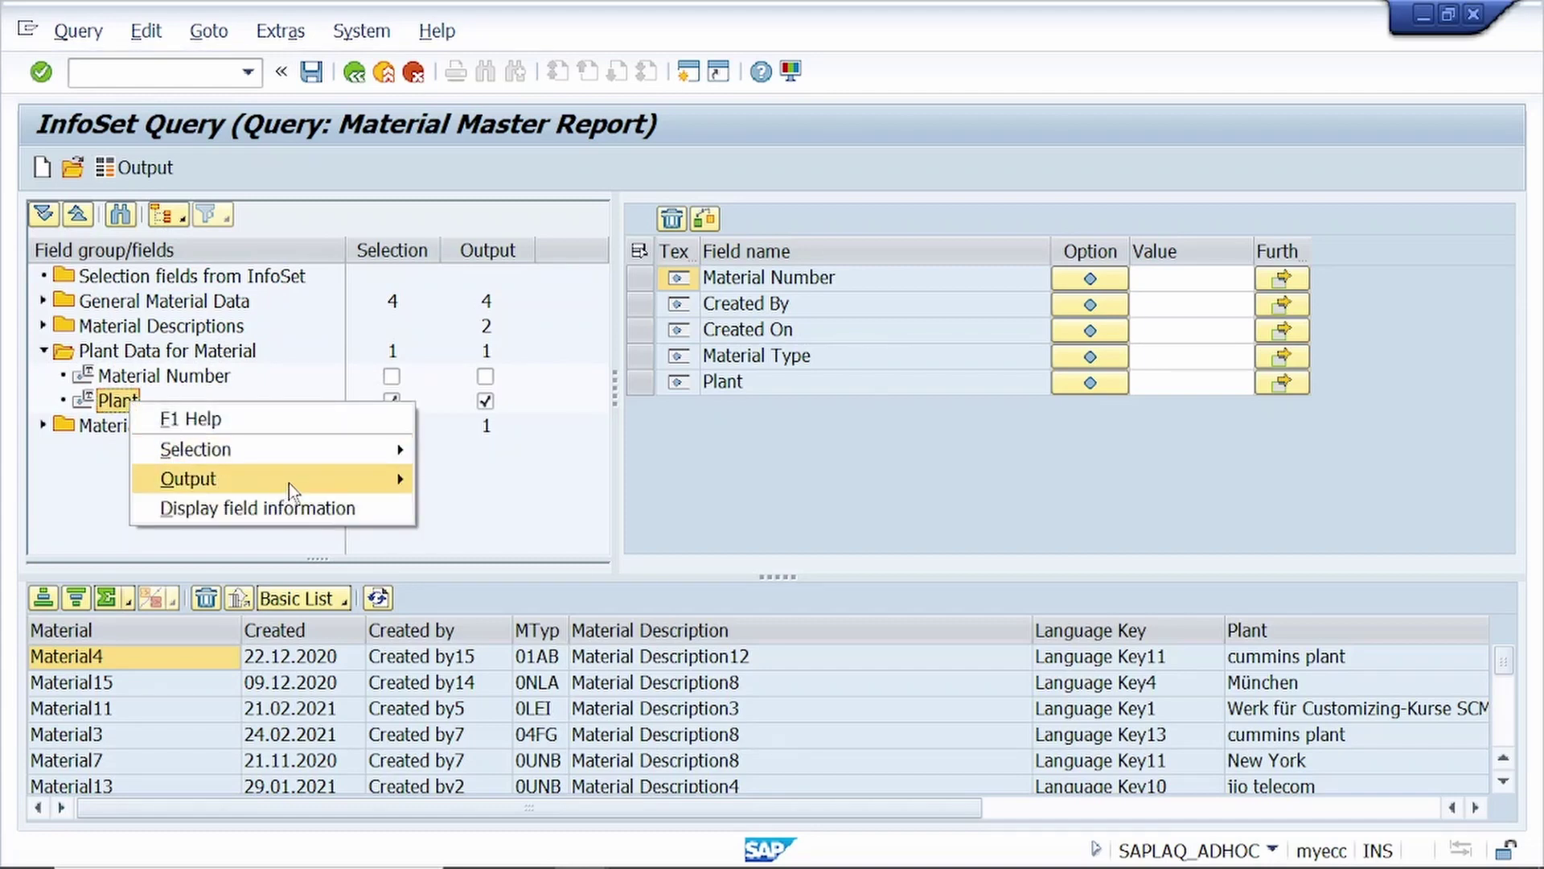
mouse_move(288, 483)
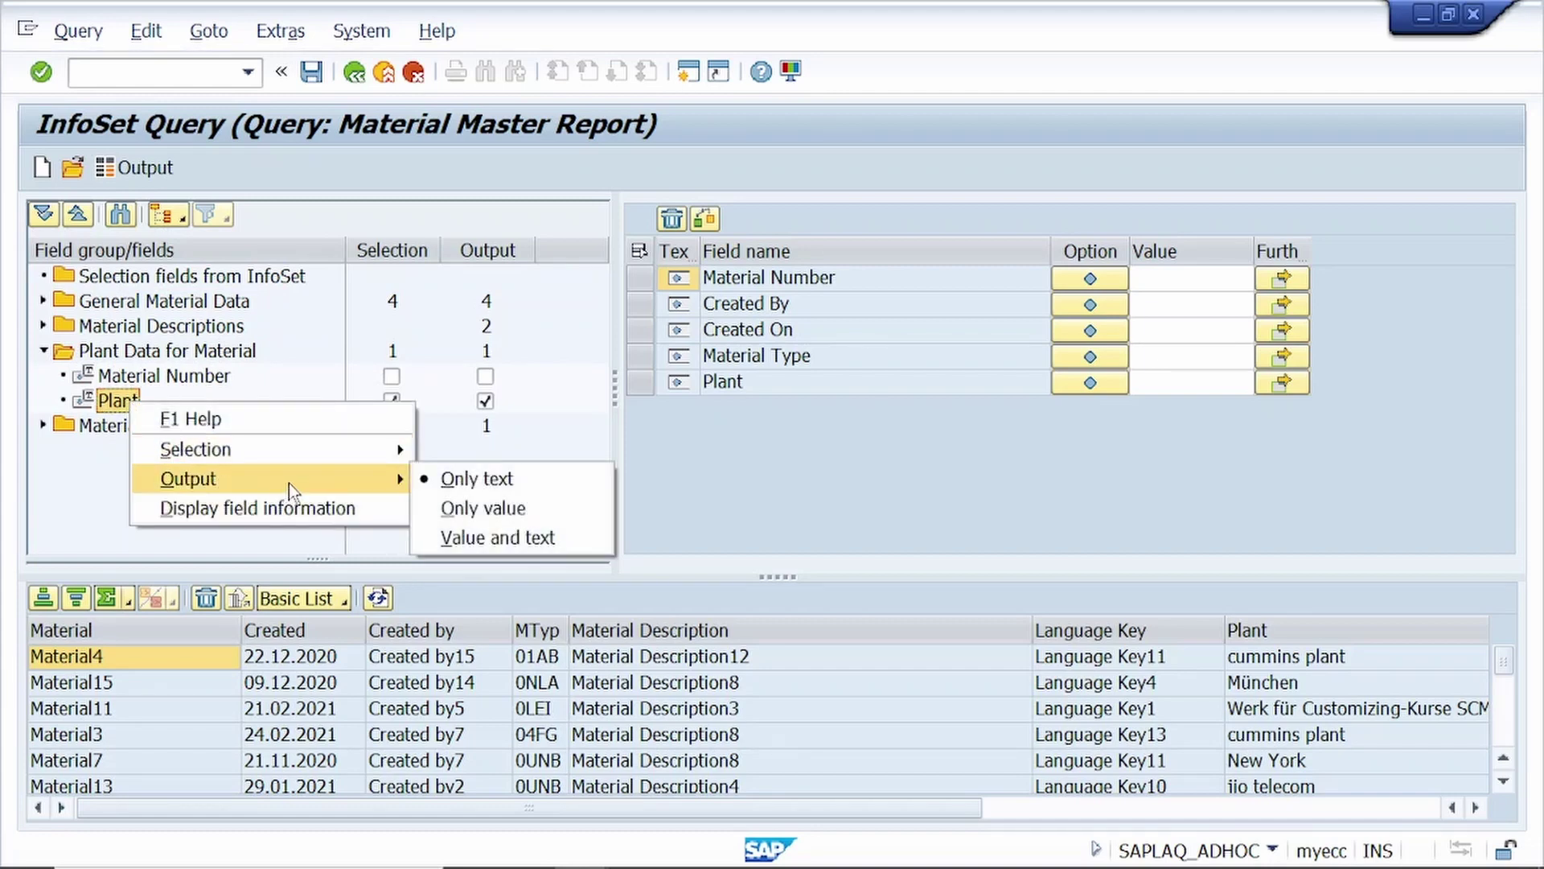
click(521, 515)
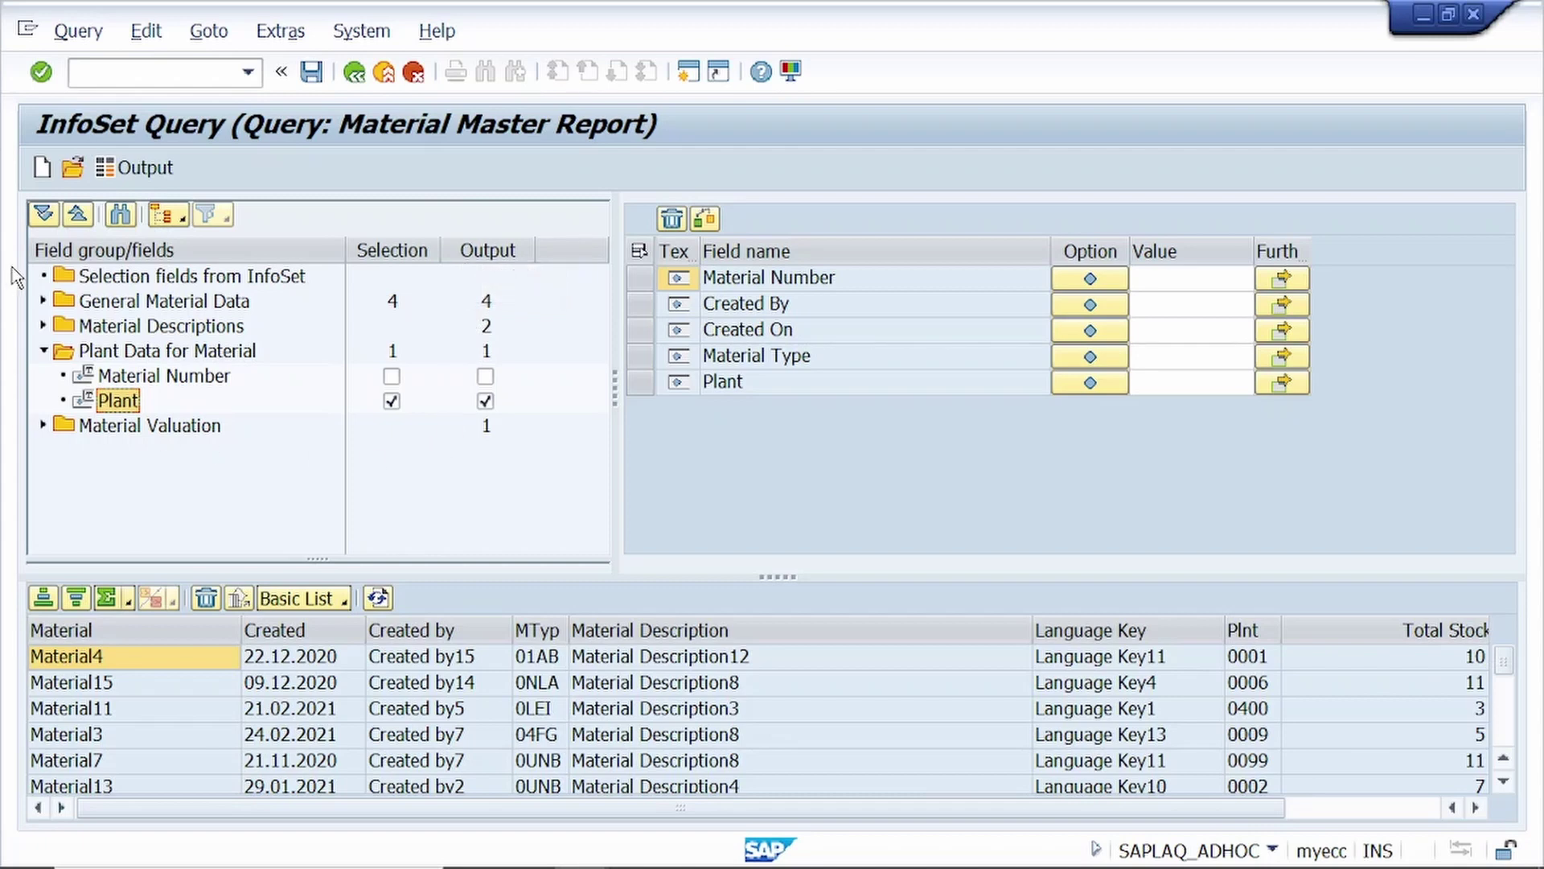
Save the query as ZMM60, Material Master Report, in user group ZMM60 and return to the query initial screen.
click(311, 74)
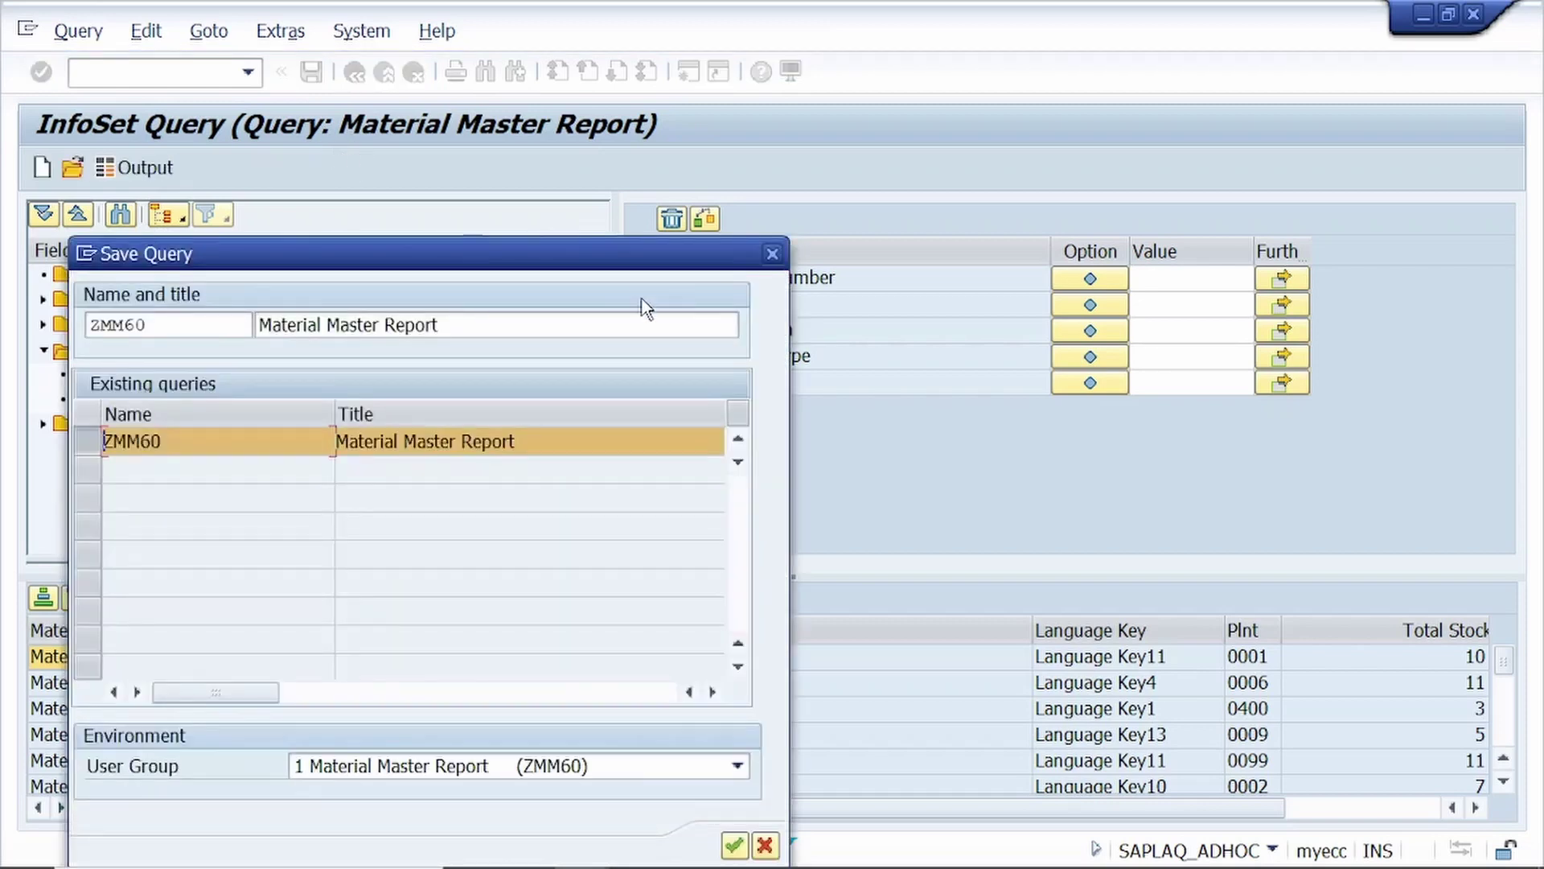
drag(586, 256, 621, 84)
click(768, 674)
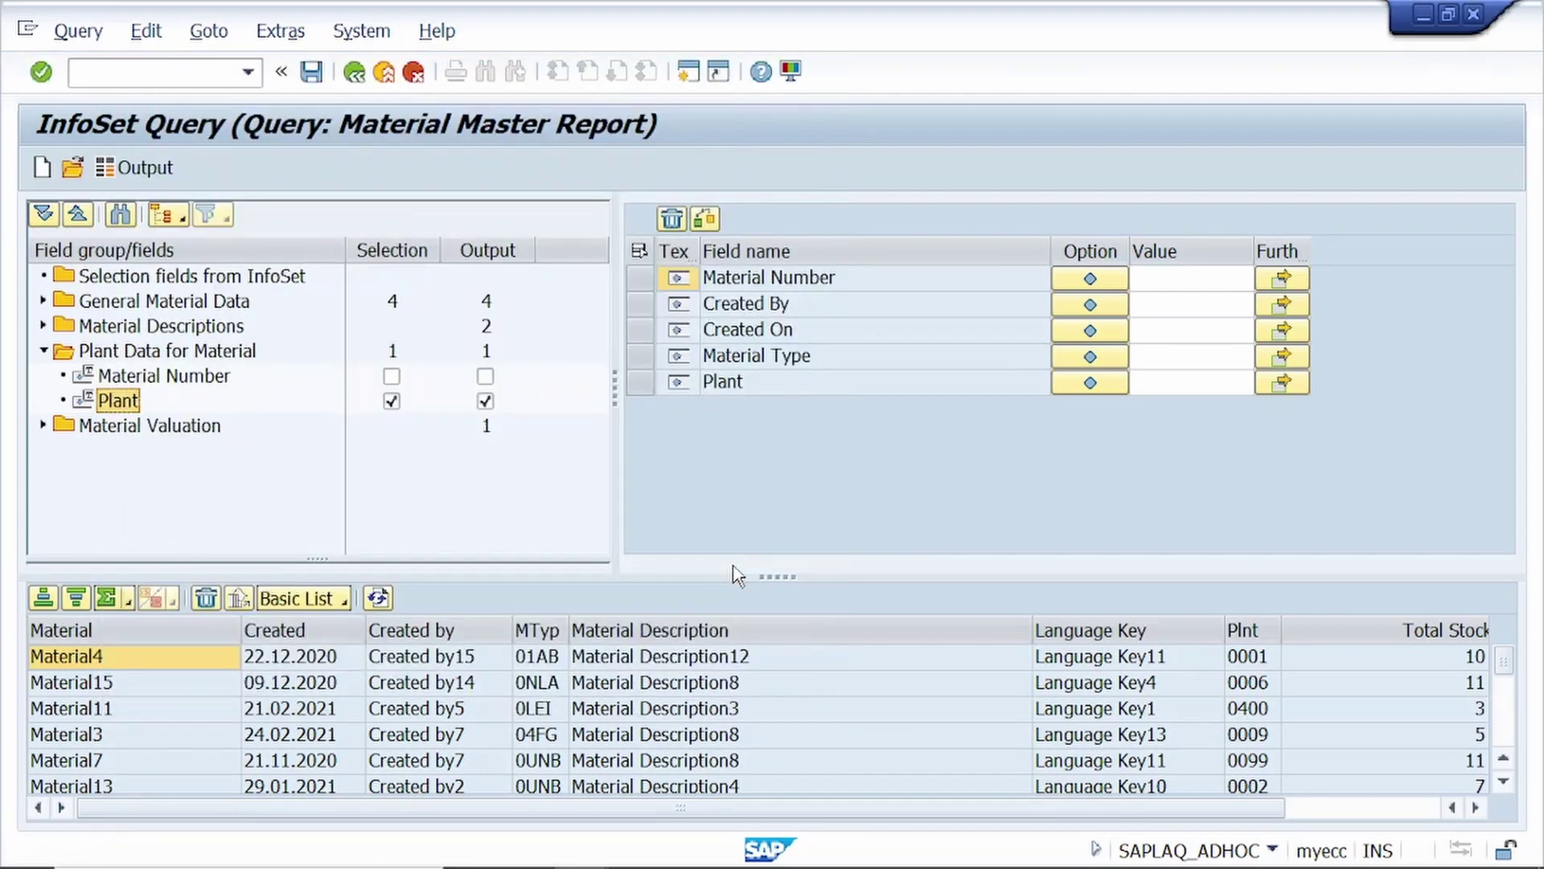
click(356, 73)
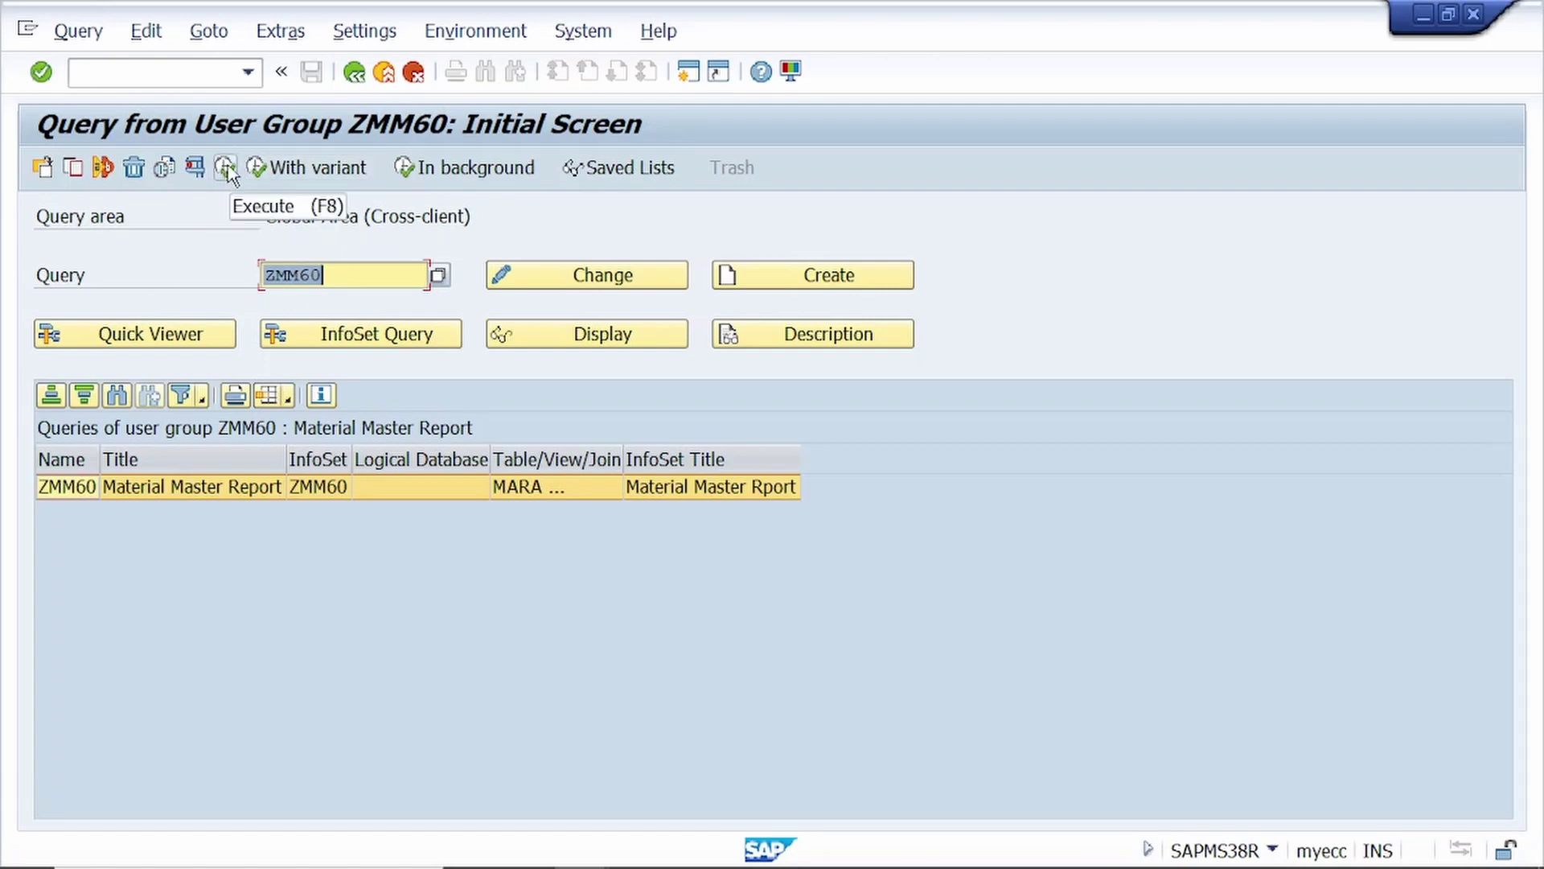
Execute query ZMM60 and set its Created By selection to 20USER35.
click(227, 169)
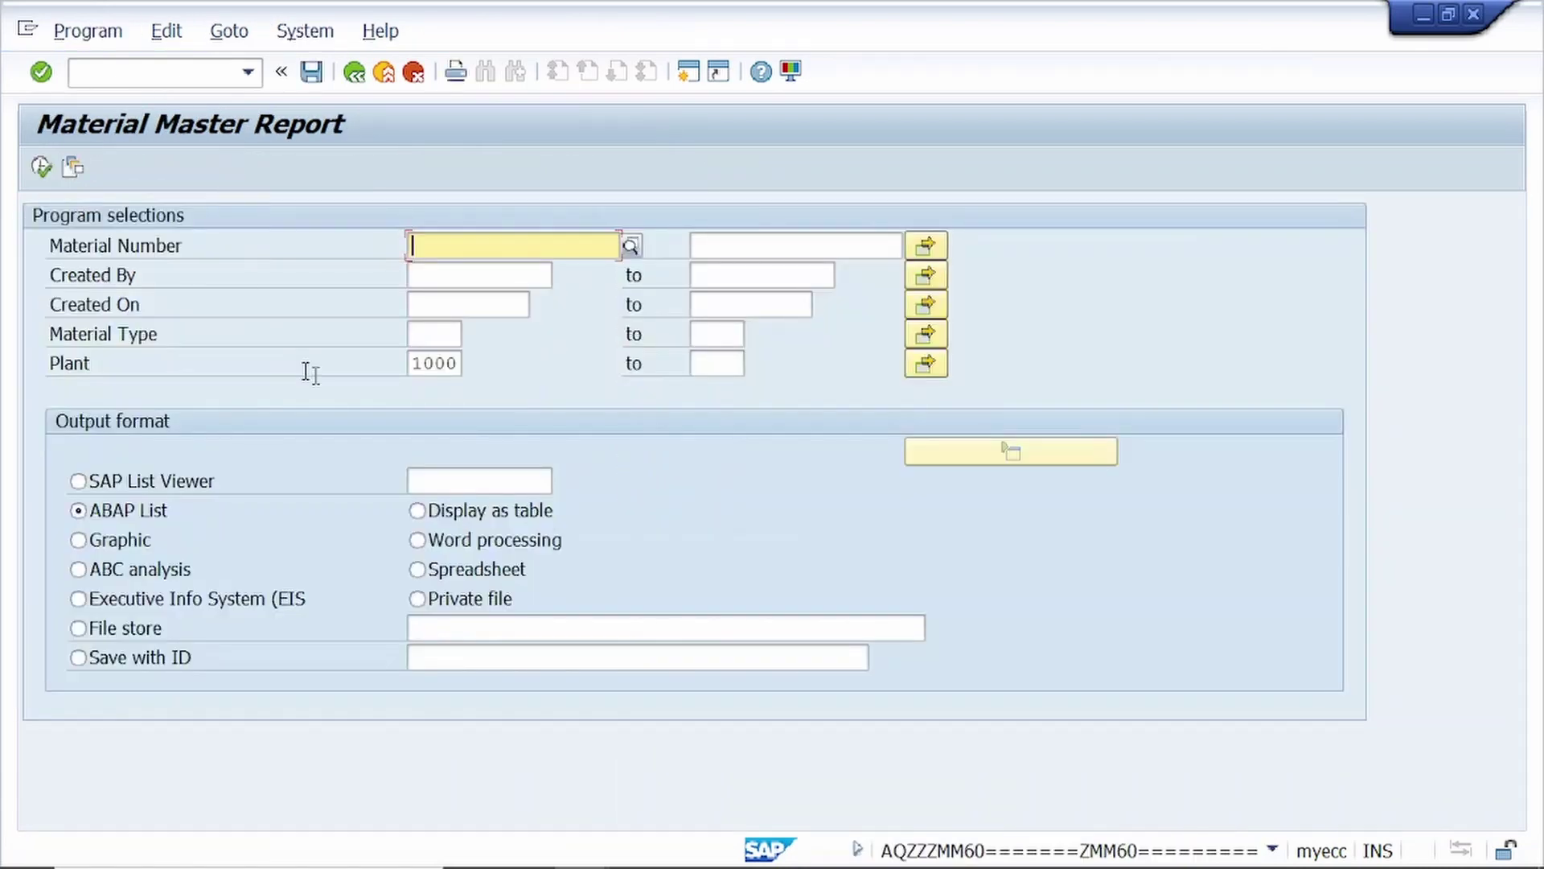
click(456, 274)
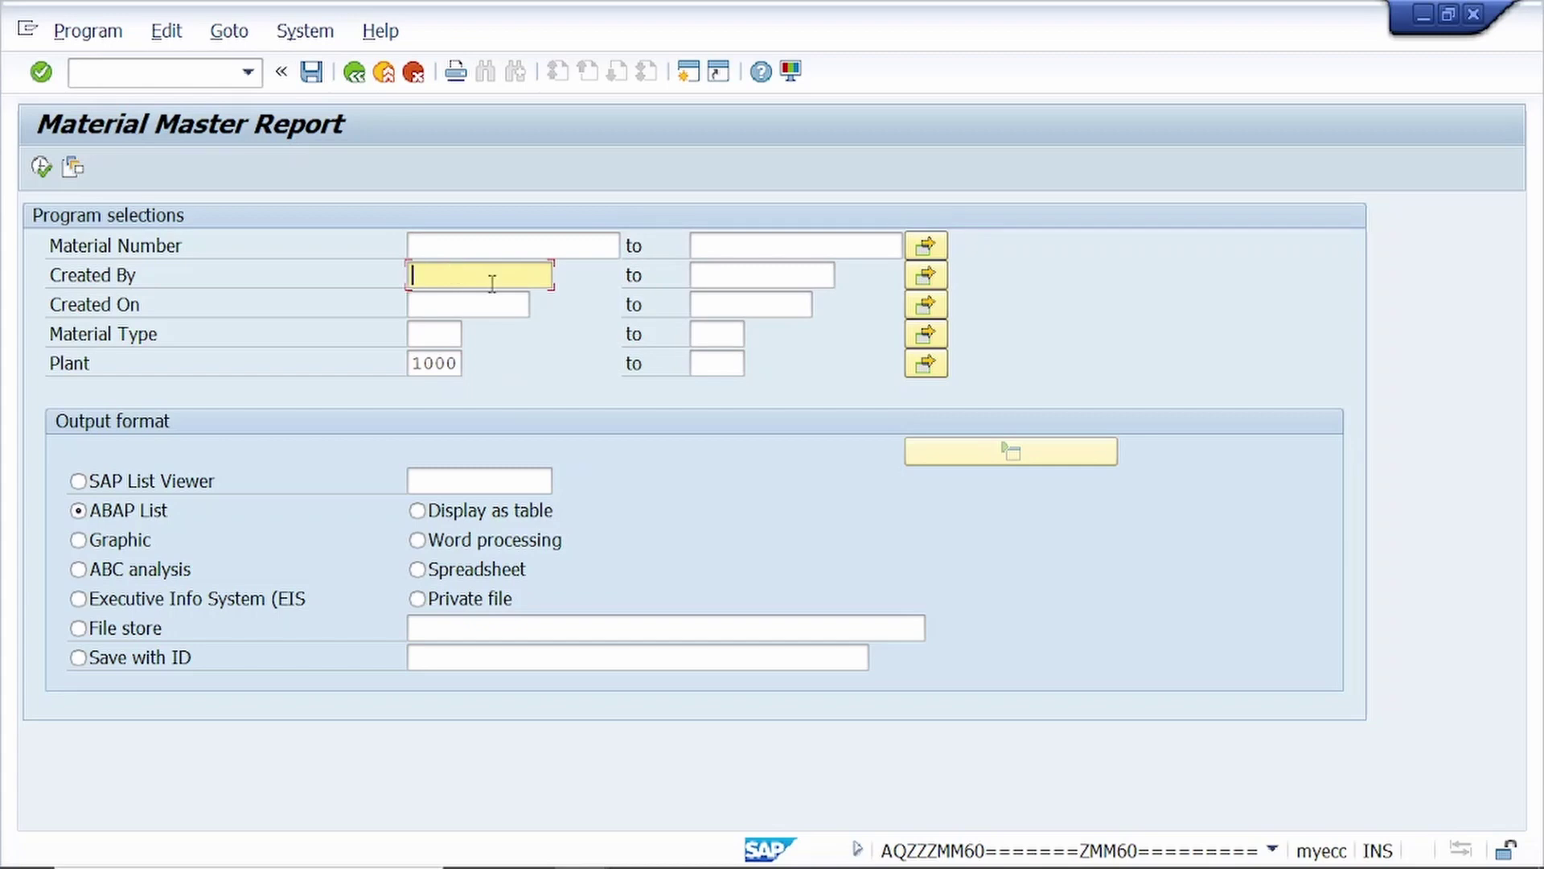
text(2)
key(BackSpace)
text(20user35)
Restrict the report's Created On selection to the range 01.01.2021 to 08.06.2021.
click(456, 304)
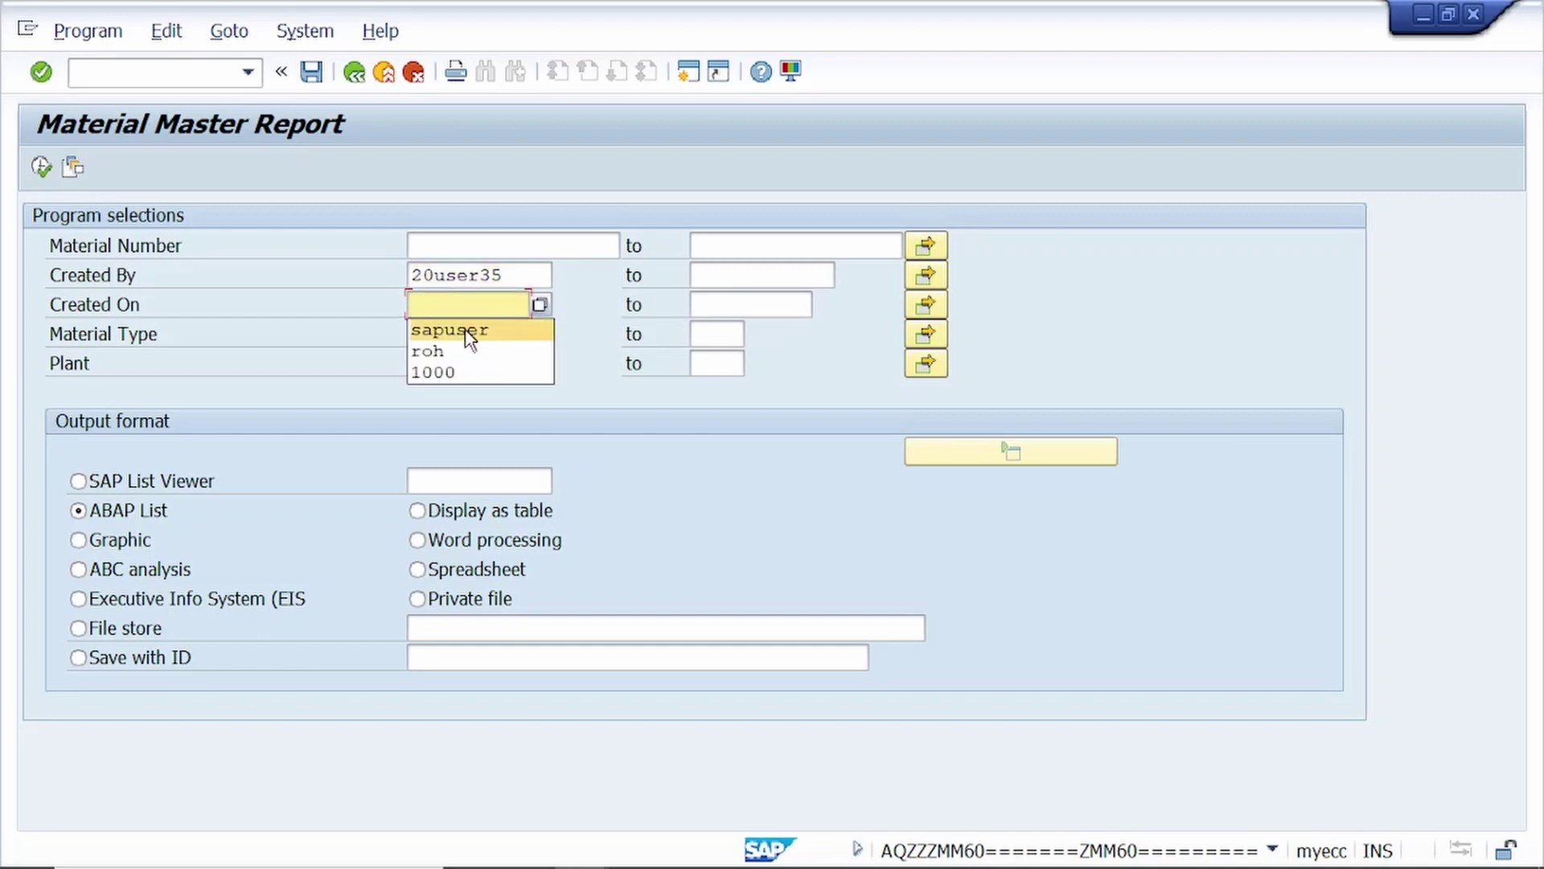
key(BackSpace)
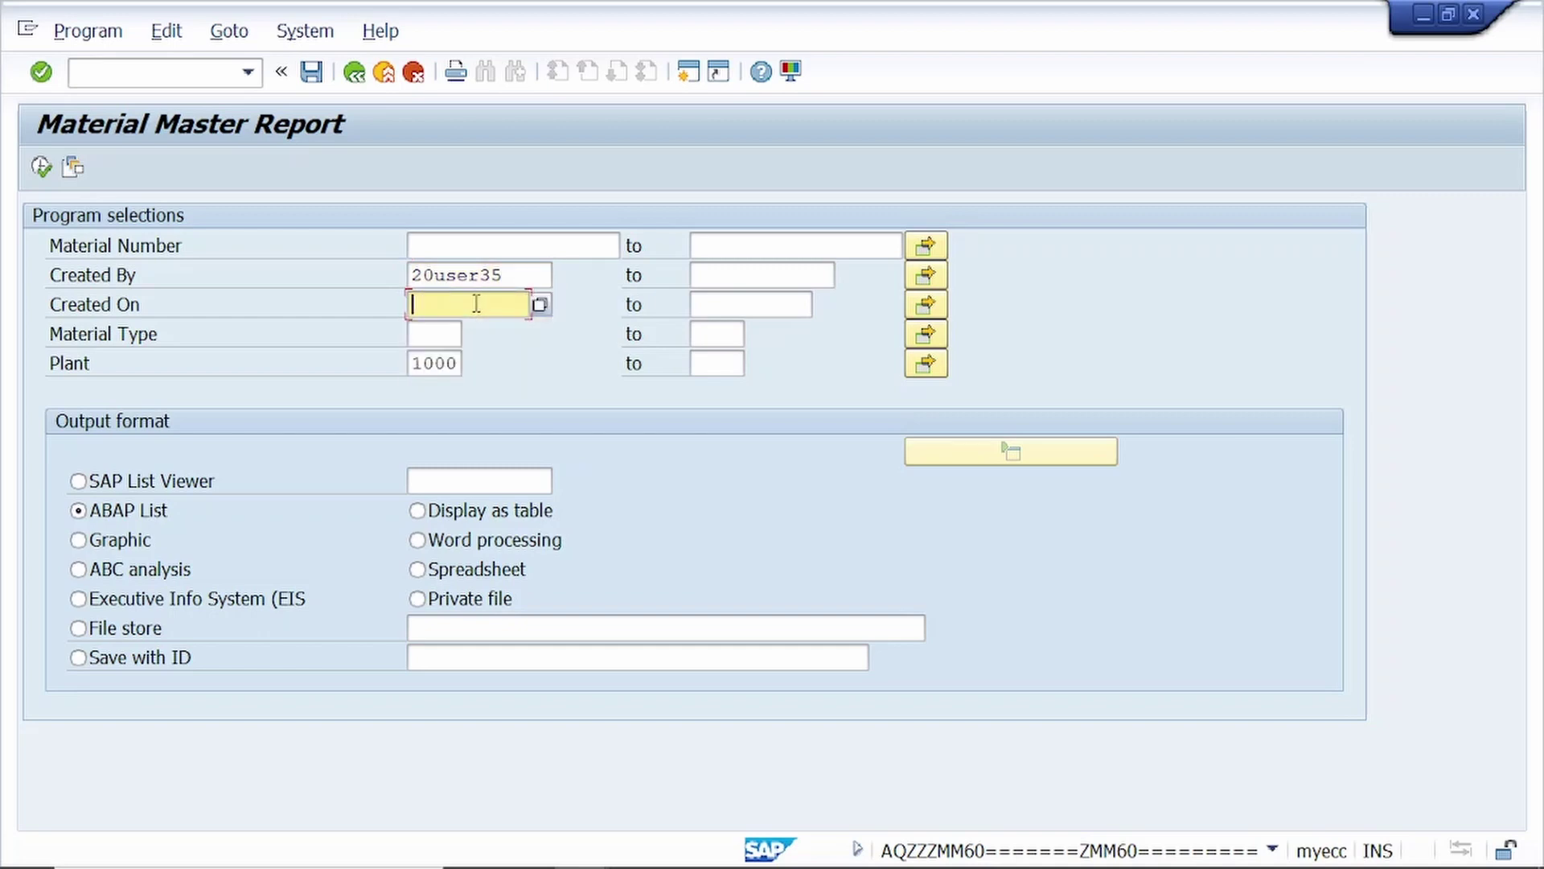
key(BackSpace)
text(01012021)
key(Tab)
text(0)
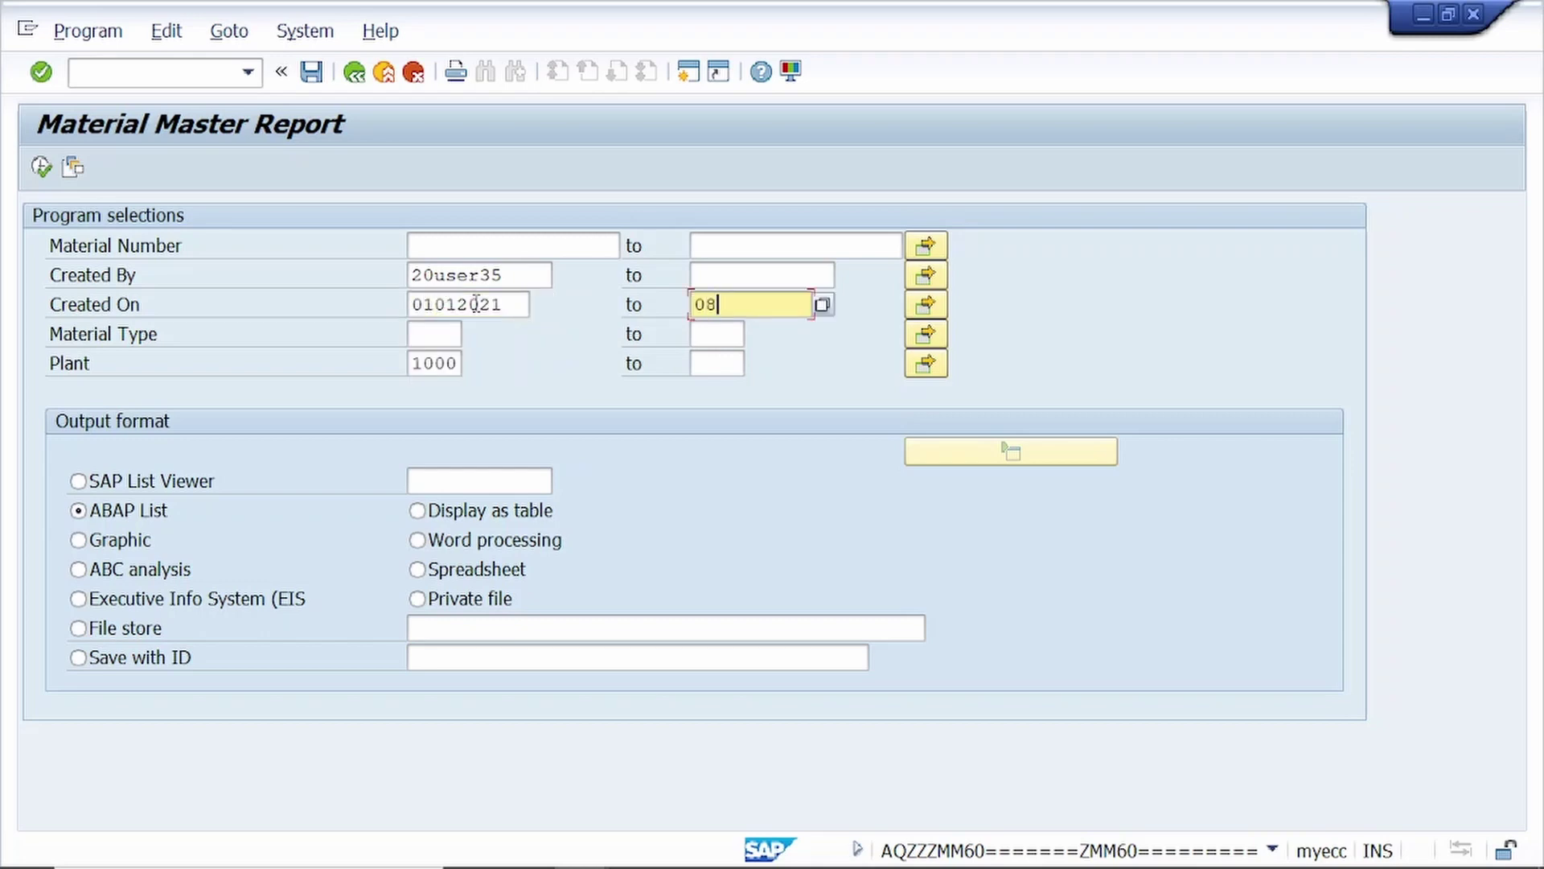
text(8.06.2021)
key(Return)
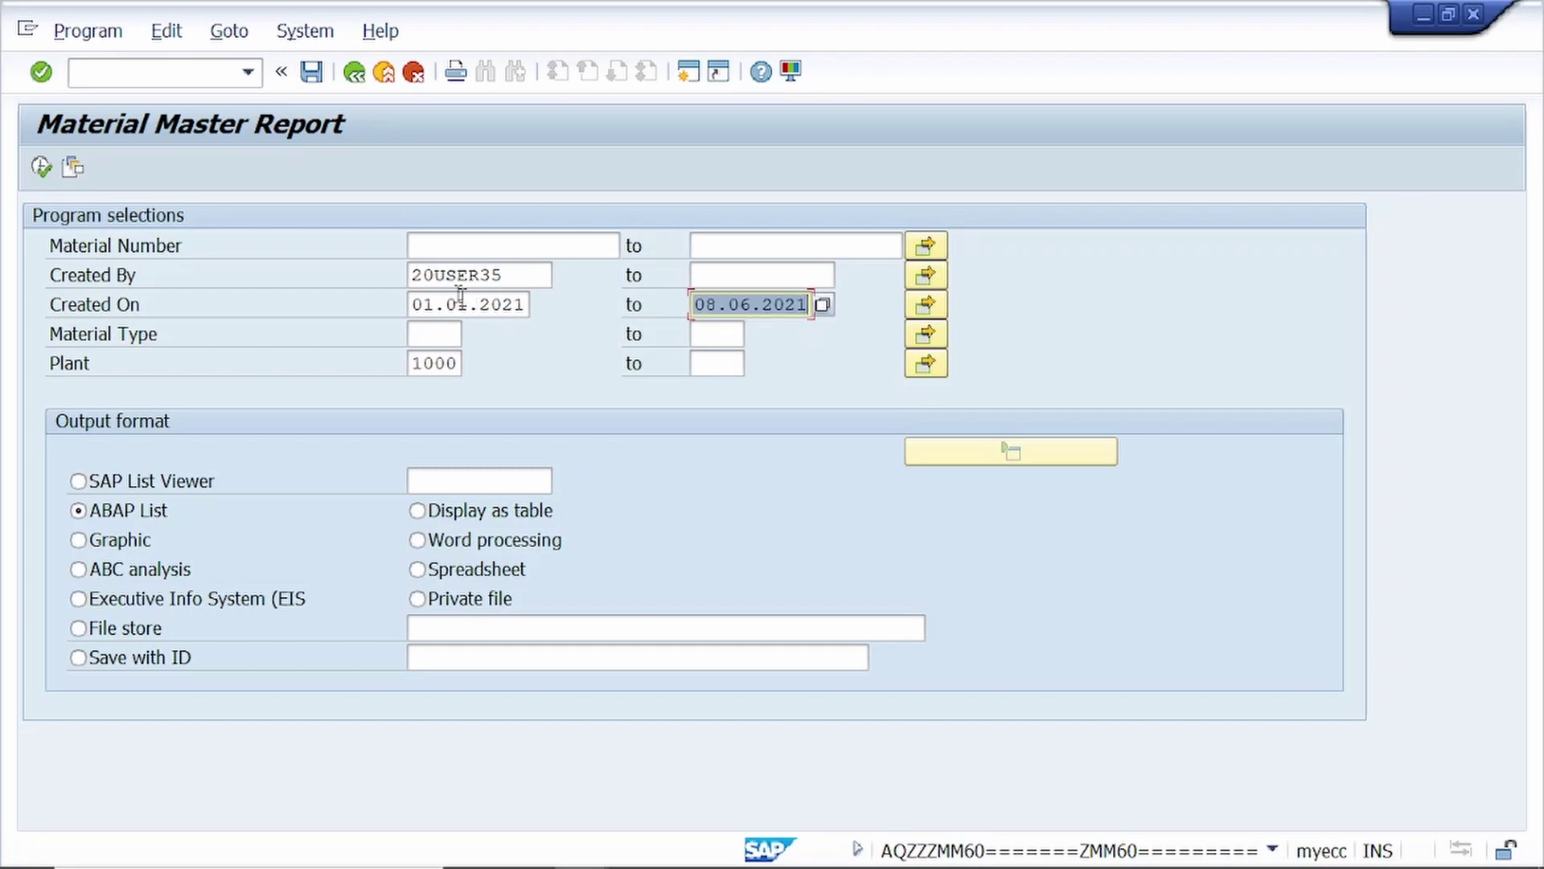
Set Material Type to ROH and run the report with SAP List Viewer as the output format.
click(457, 341)
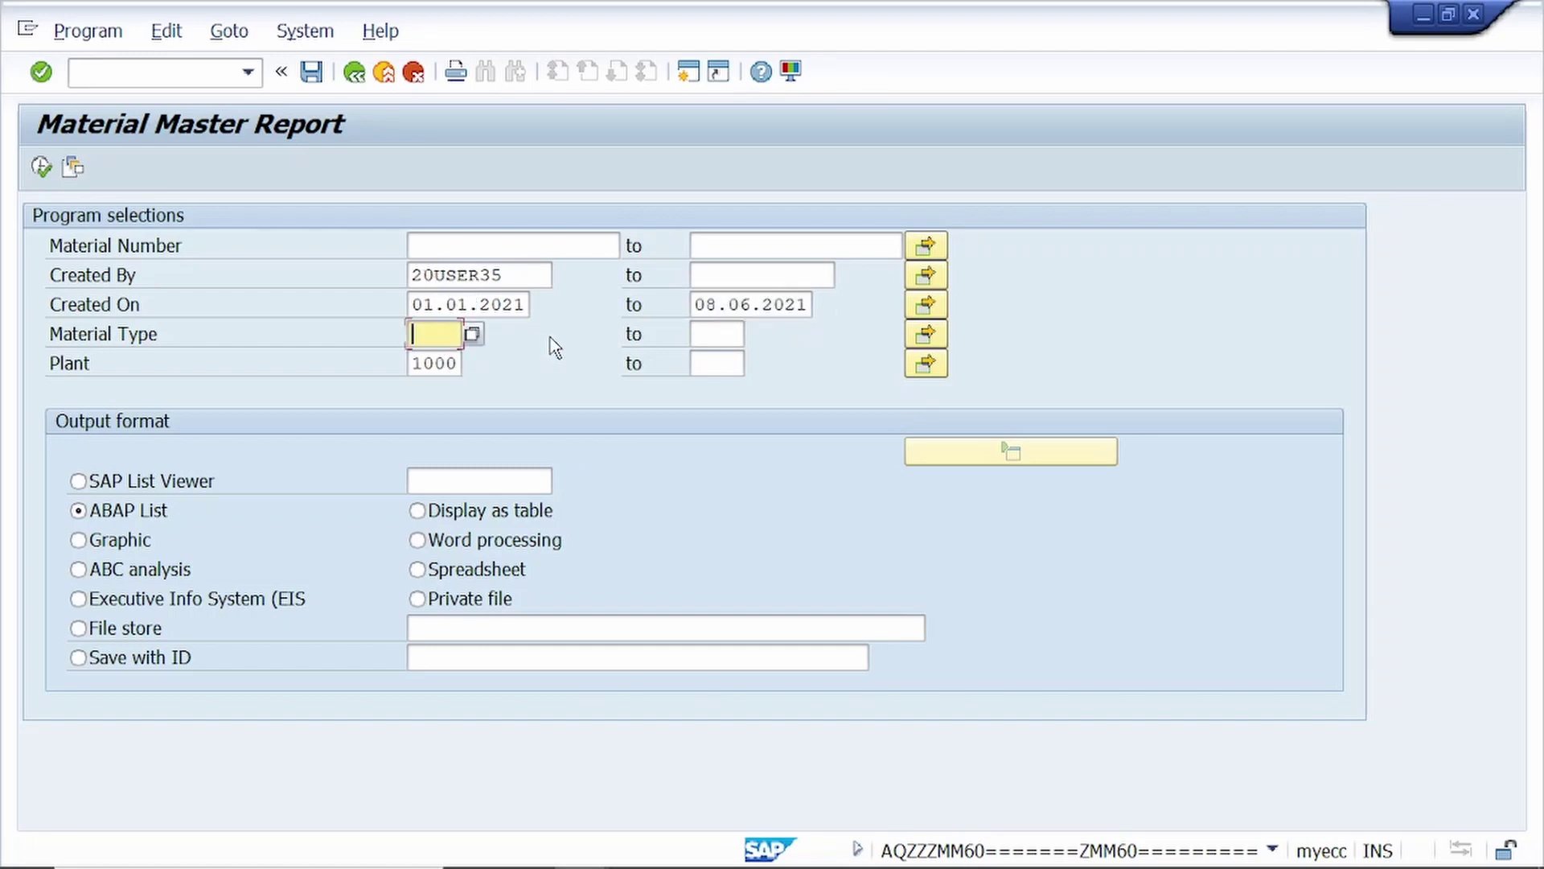
text(roh)
key(Return)
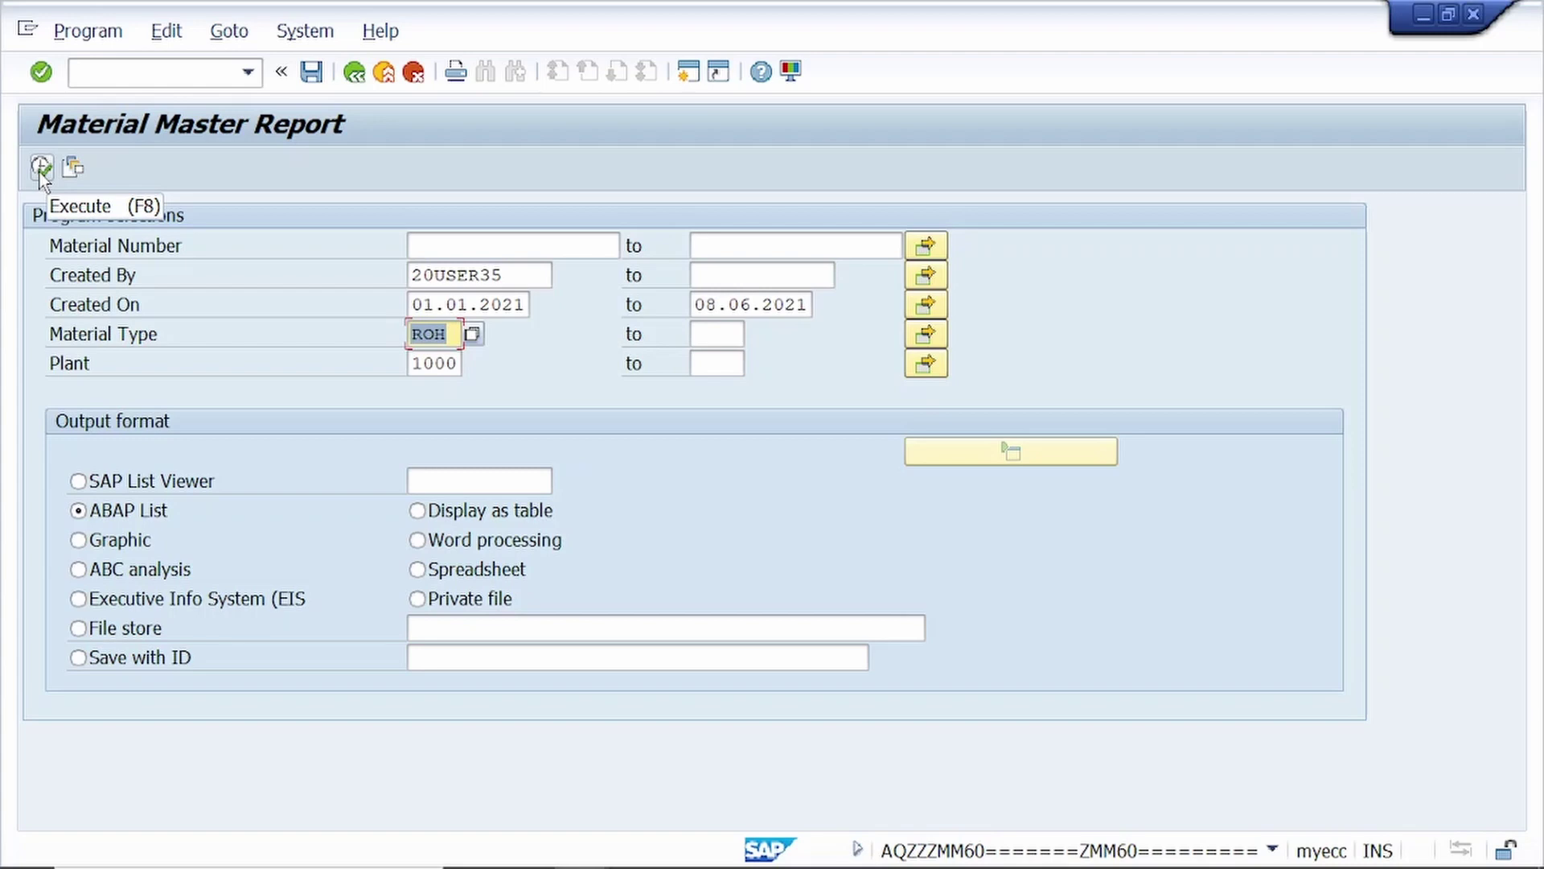
click(78, 481)
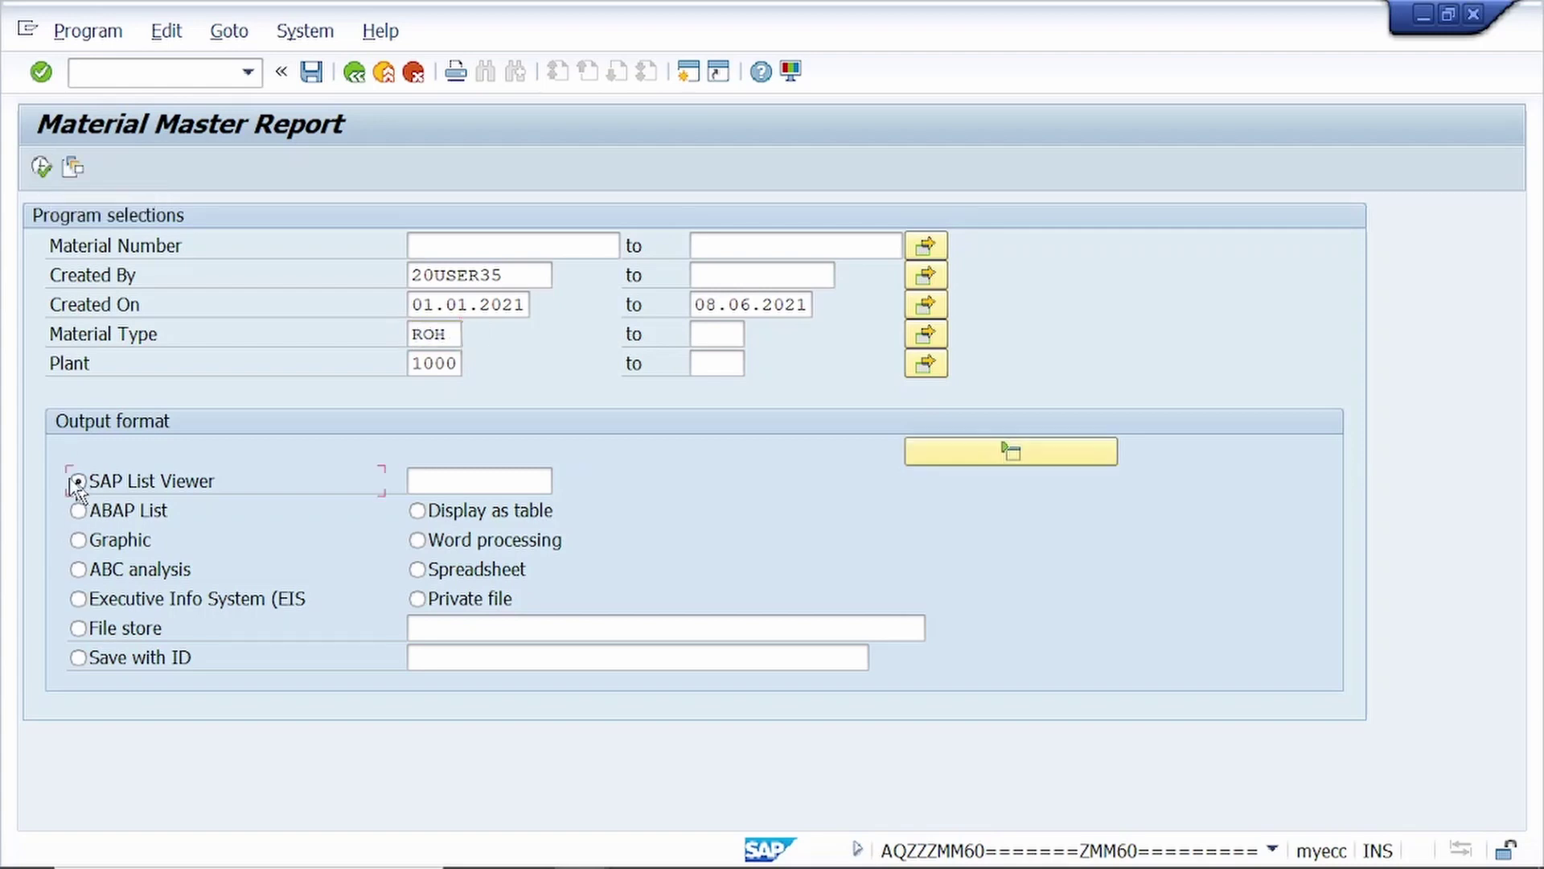
click(36, 179)
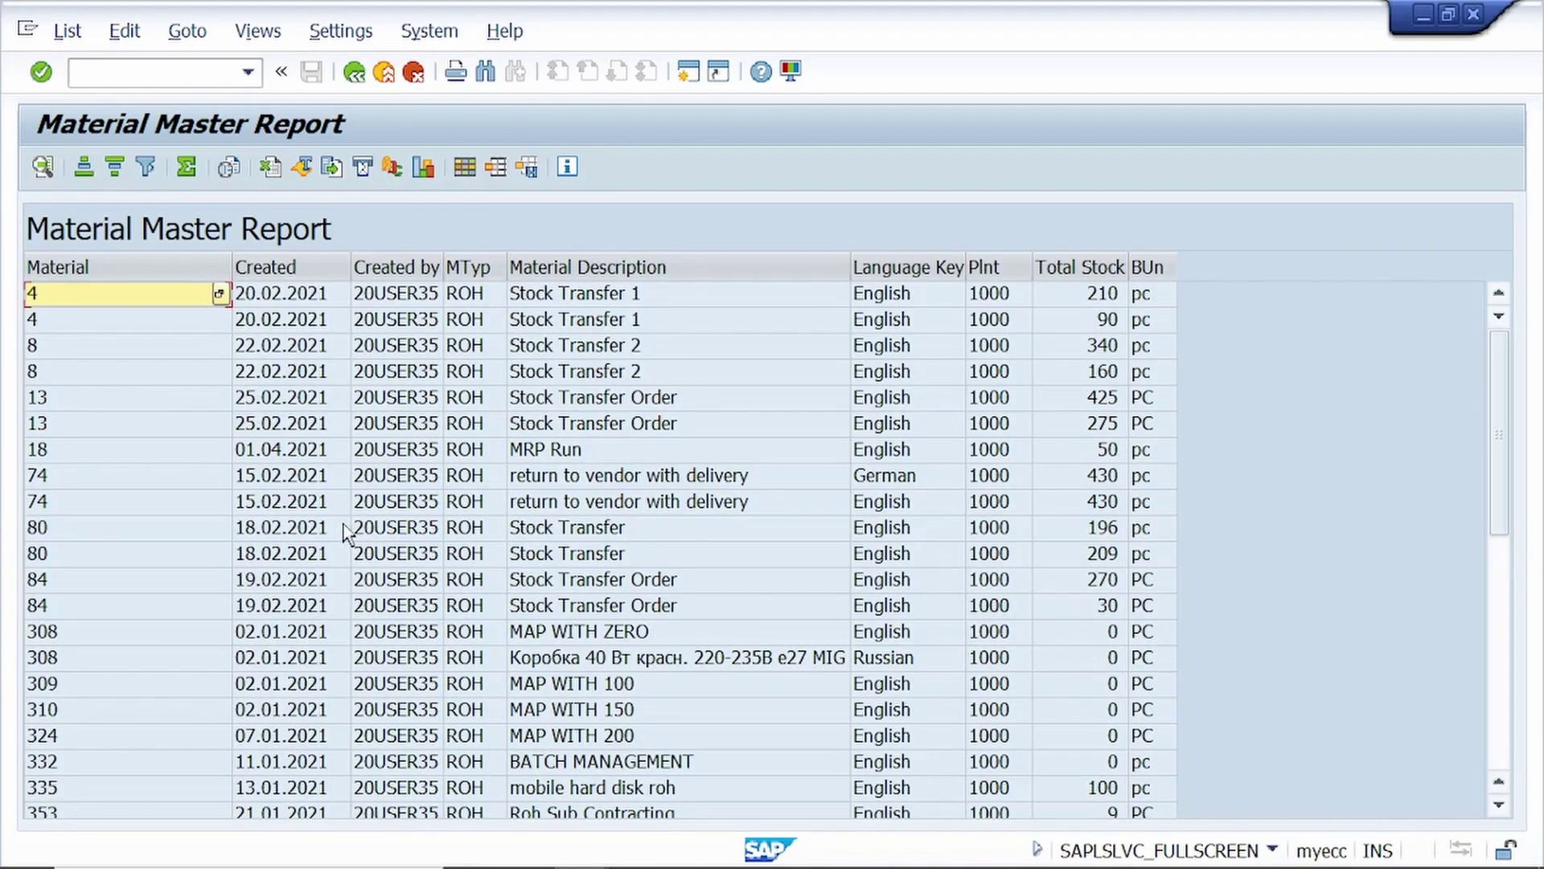
Look through the rows of the Material Master Report list and return to the query initial screen.
scroll(348, 534, down, 7)
scroll(346, 533, up, 7)
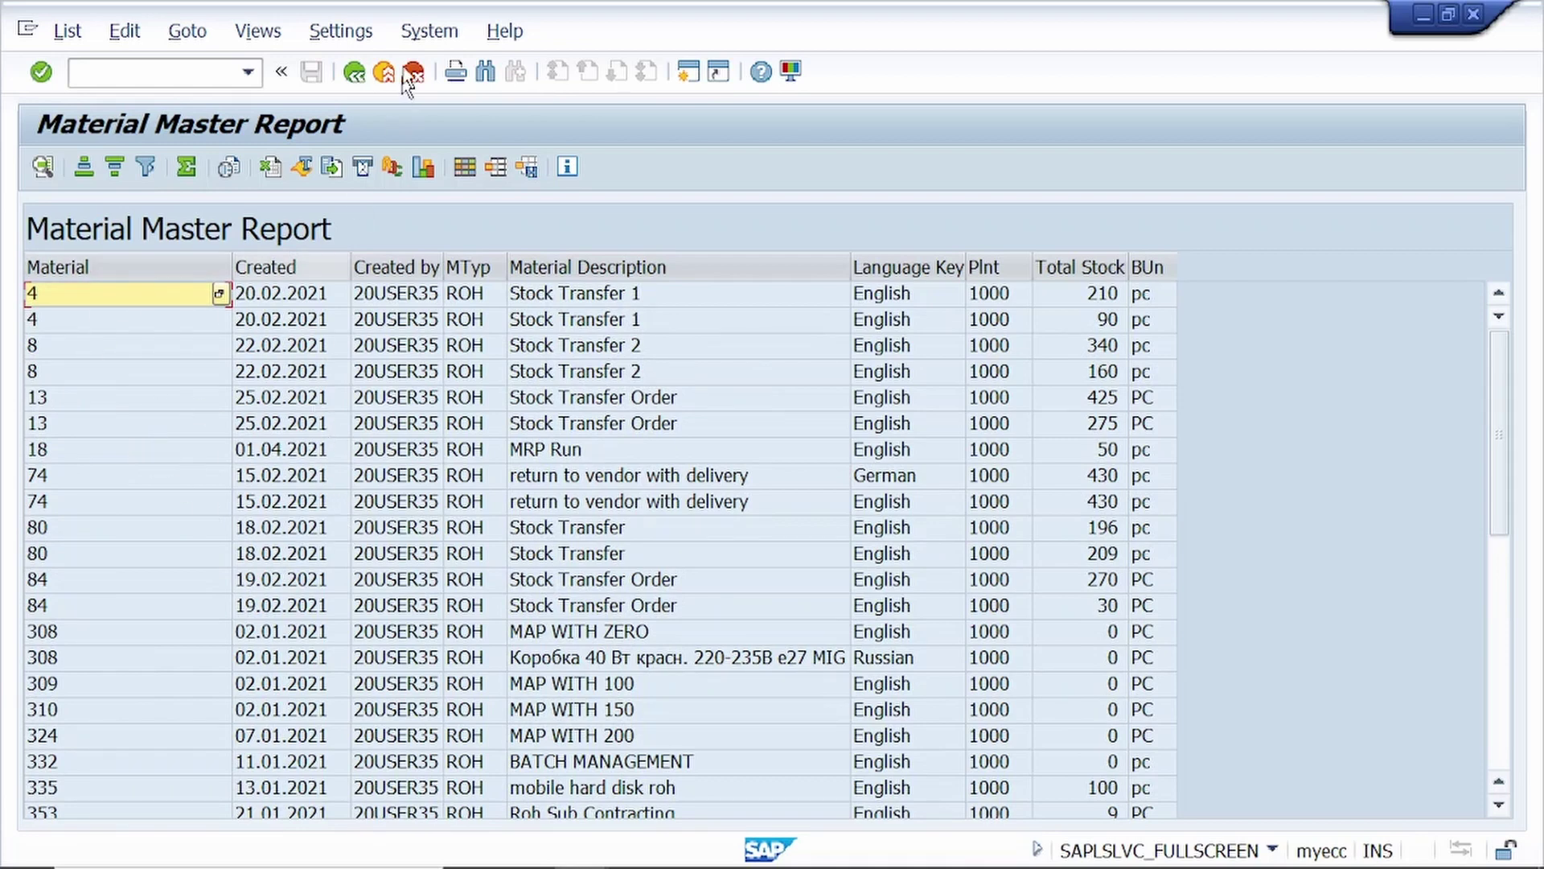
click(355, 74)
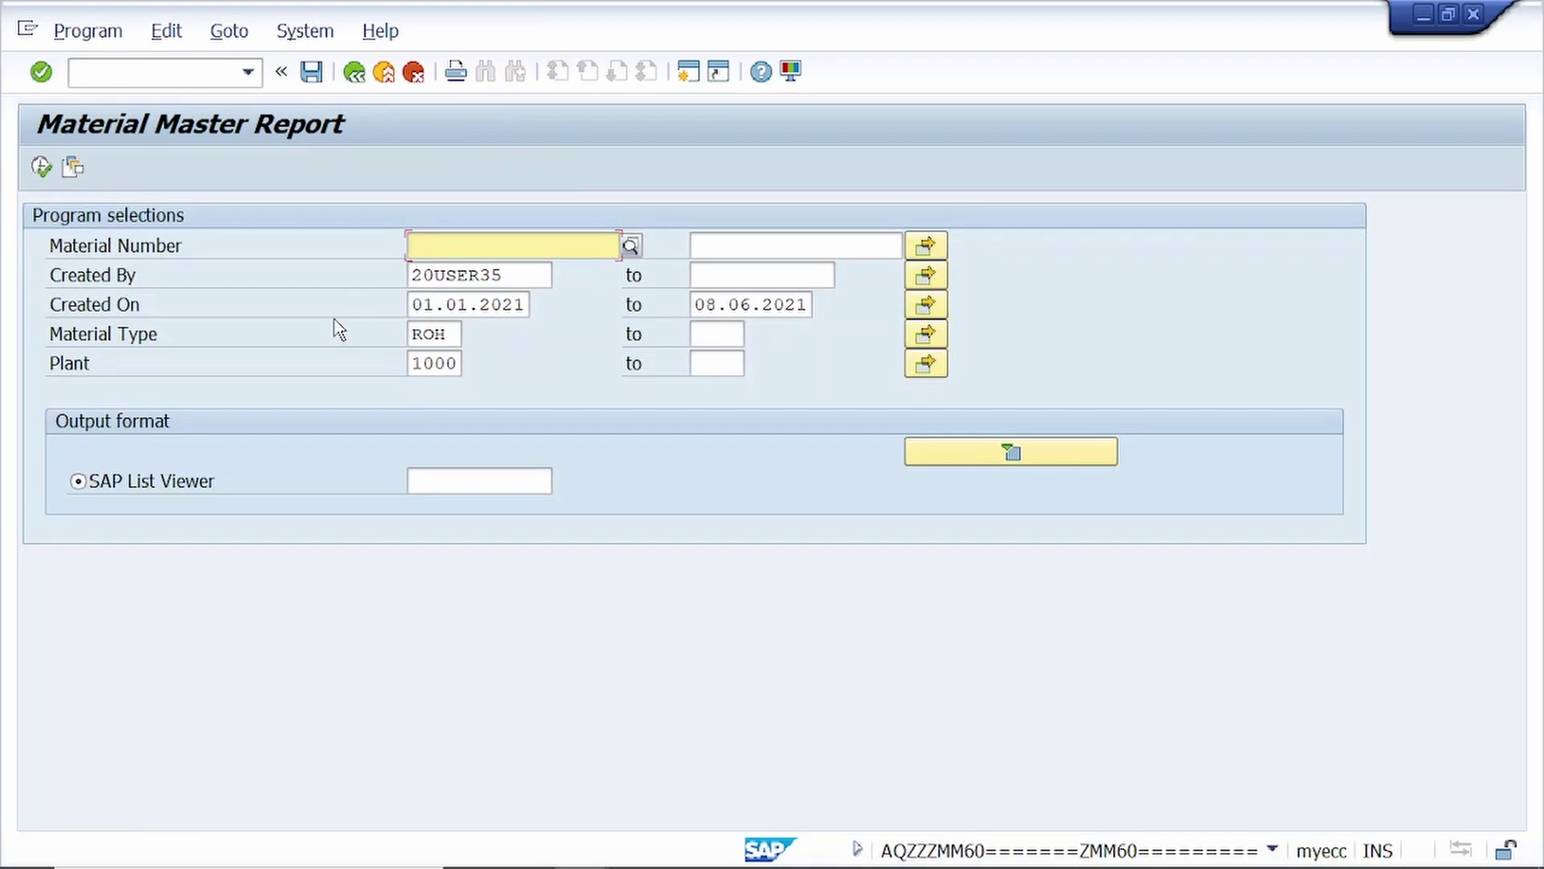
key(F3)
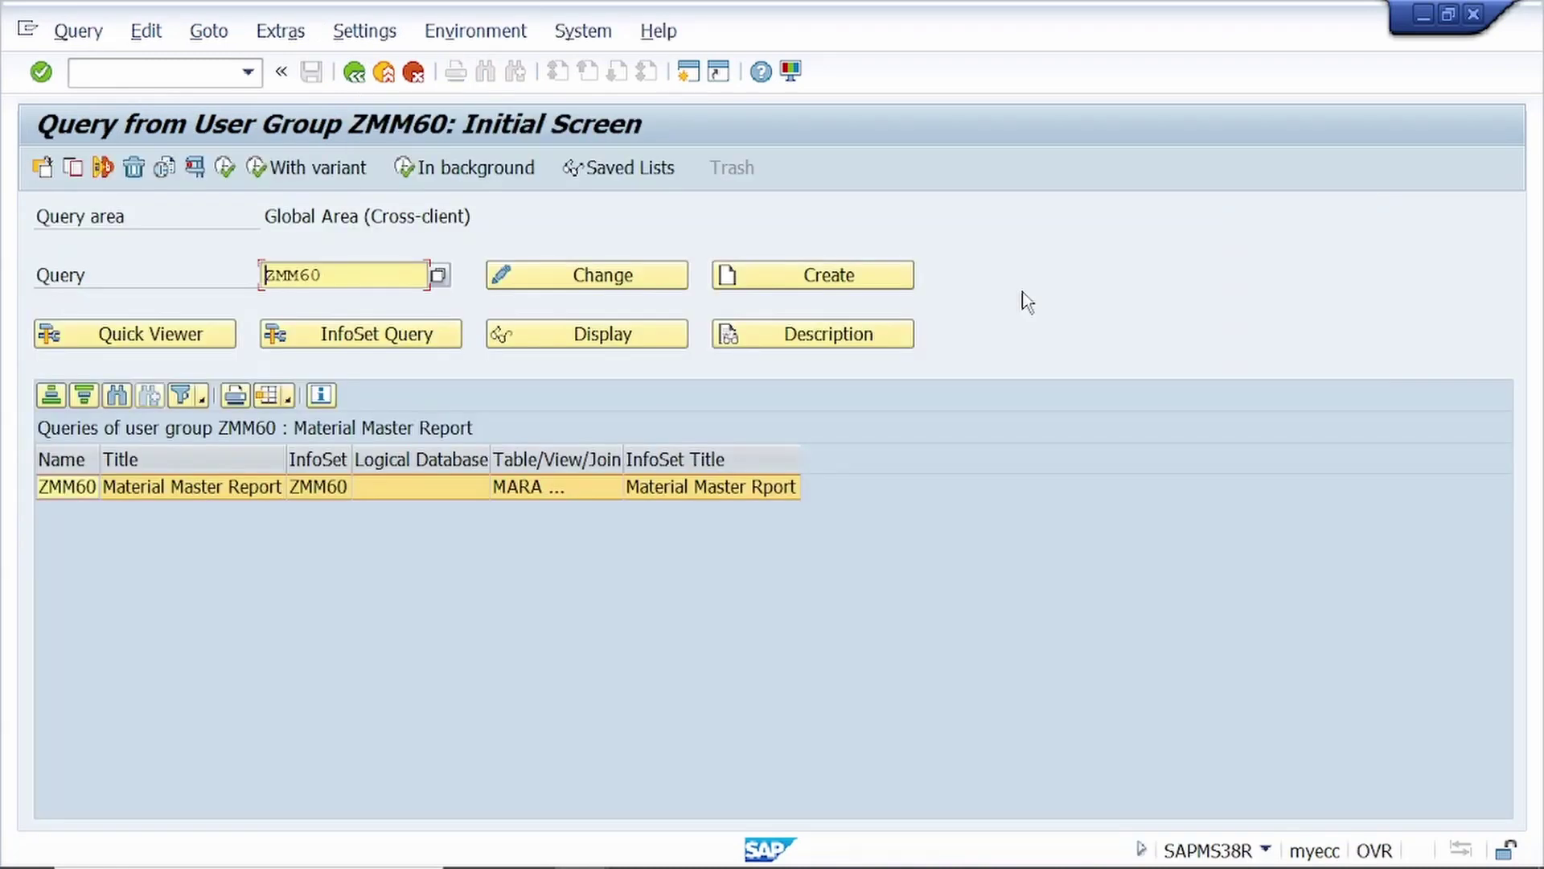